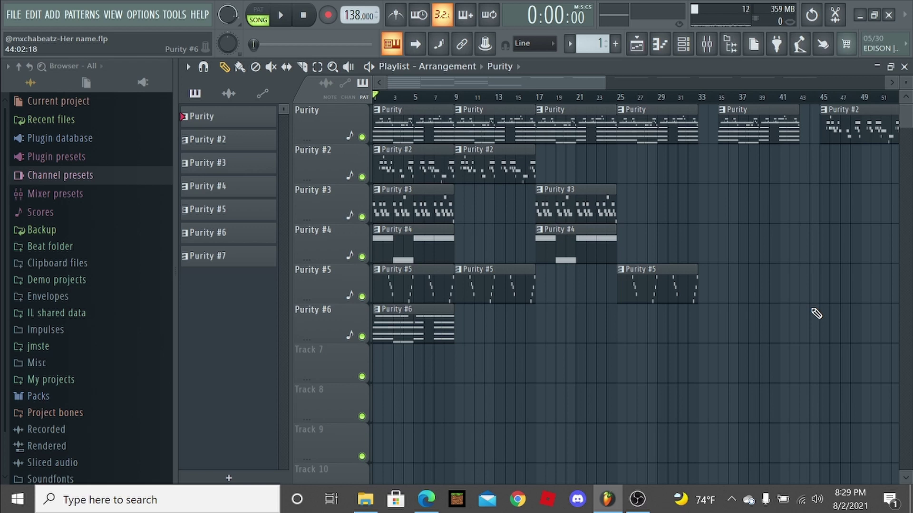
# - Play back the opening eight bars of the arrangement and stop playback
pyautogui.press('space')
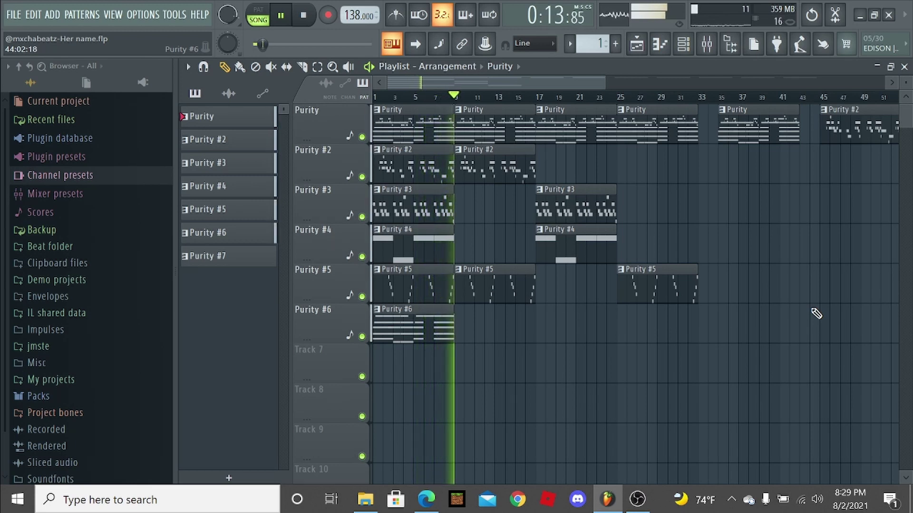
pyautogui.press('space')
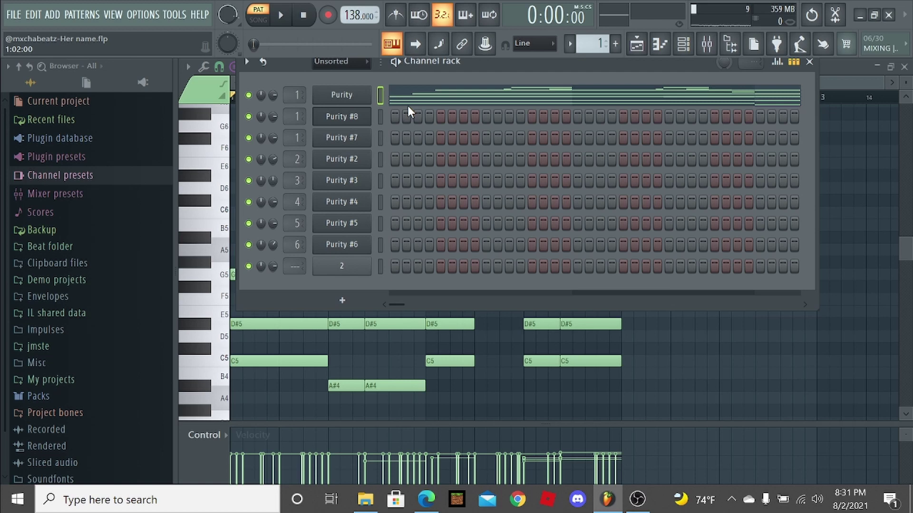
# - View the preset loaded in the Purity channel's instrument, then close the plugin and the channel rack
pyautogui.click(361, 96)
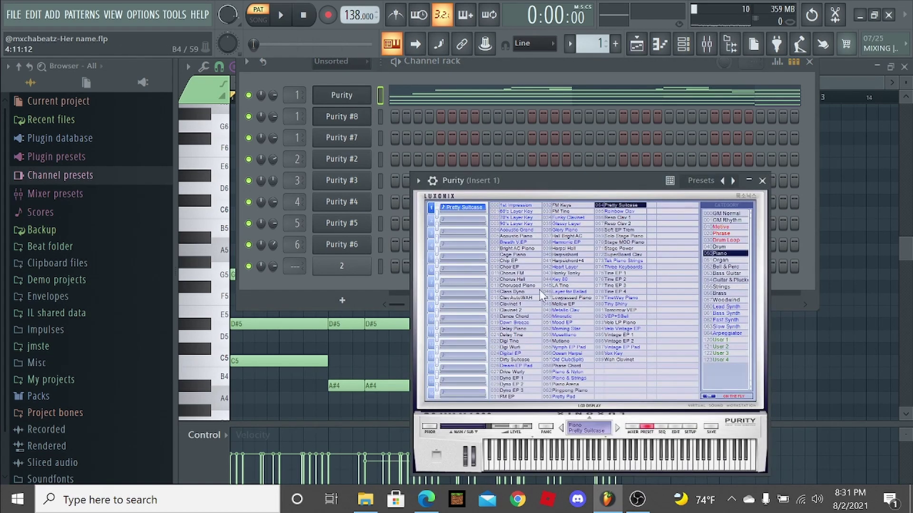
pyautogui.moveTo(563, 178); pyautogui.dragTo(467, 147)
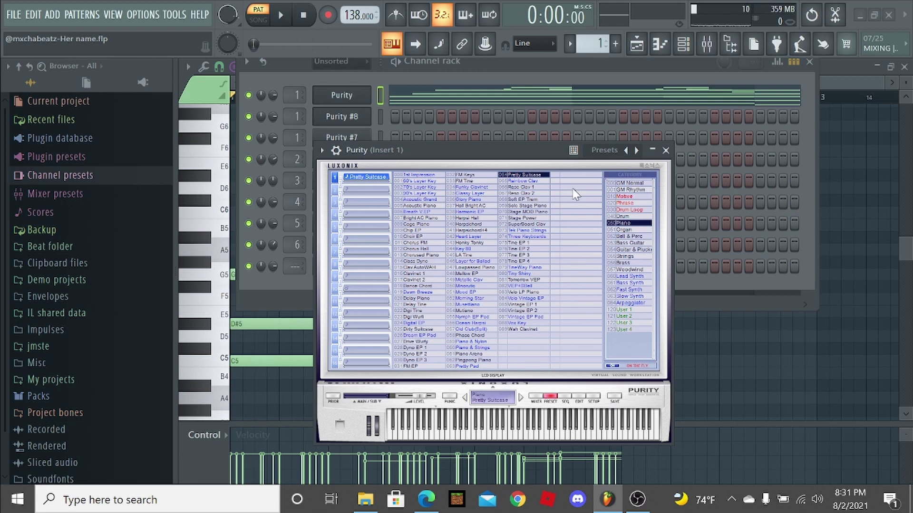
pyautogui.click(665, 150)
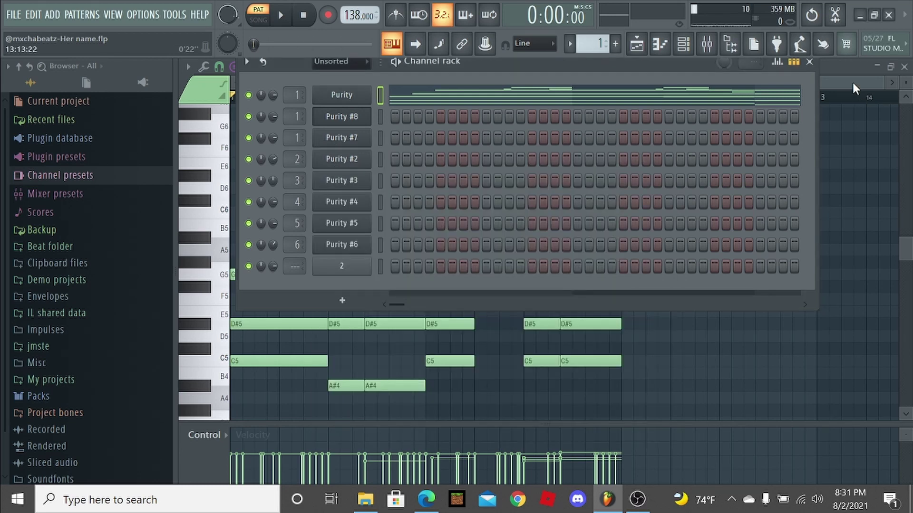
pyautogui.click(814, 66)
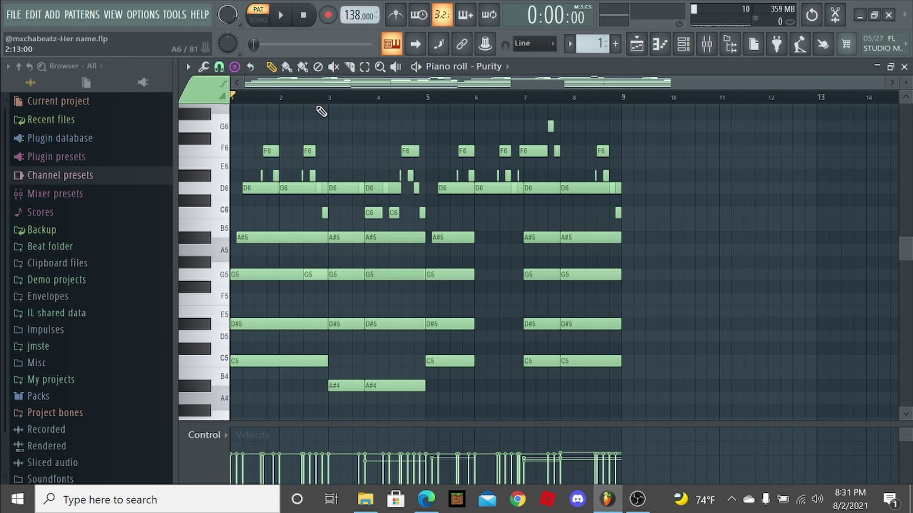
# - Play back the Purity pattern in the piano roll and stop playback
pyautogui.scroll(-2, 316, 109)
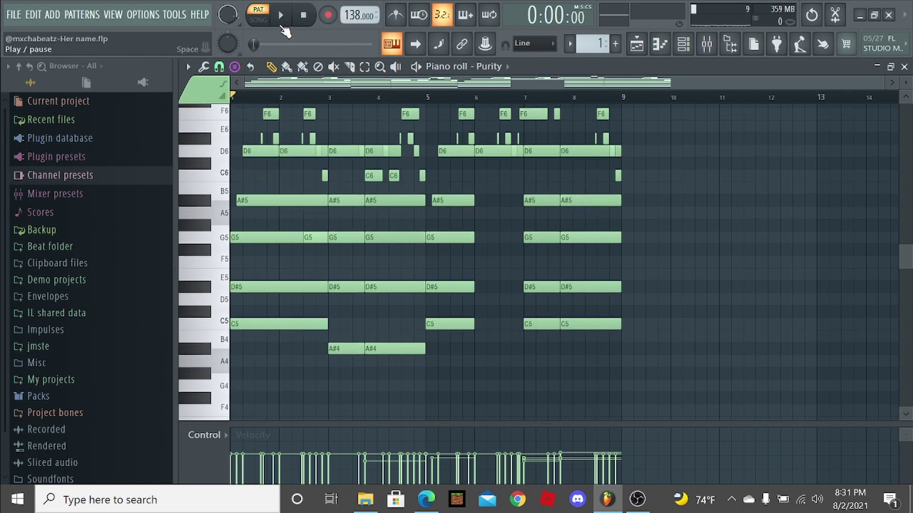
pyautogui.scroll(2, 295, 105)
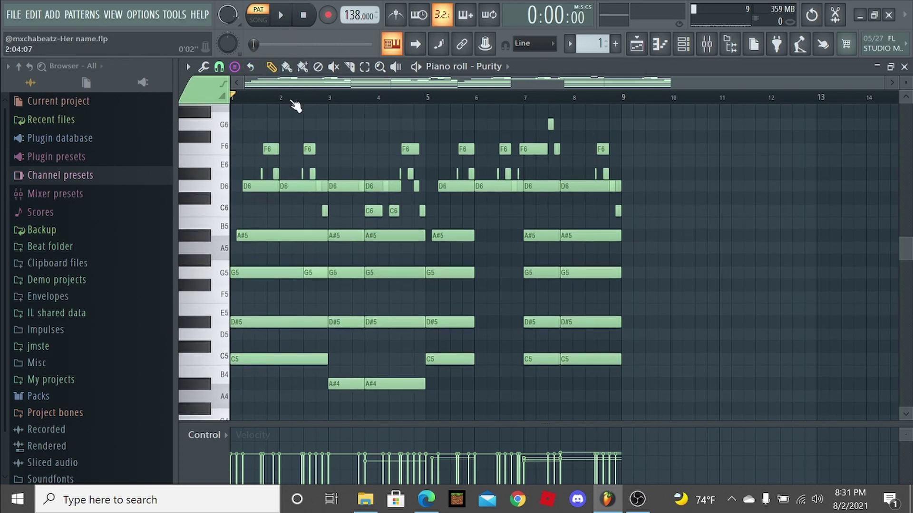
pyautogui.click(284, 19)
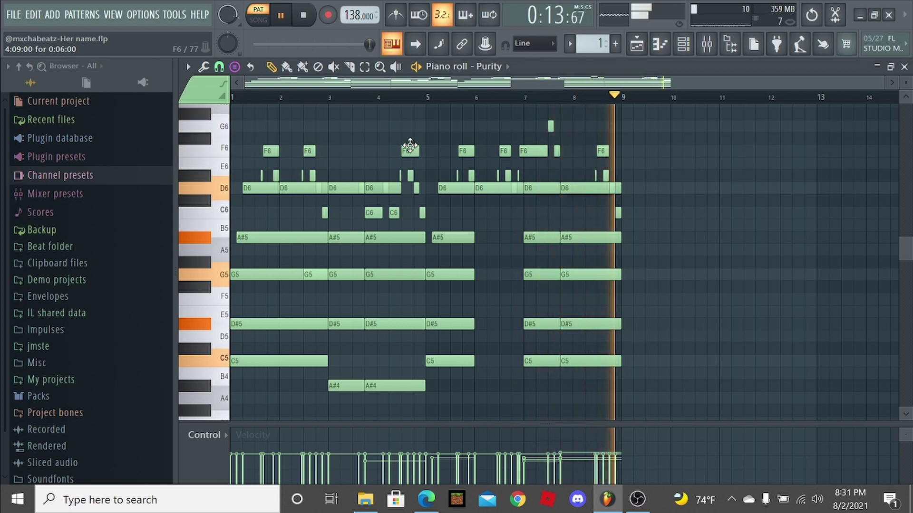
pyautogui.press('space')
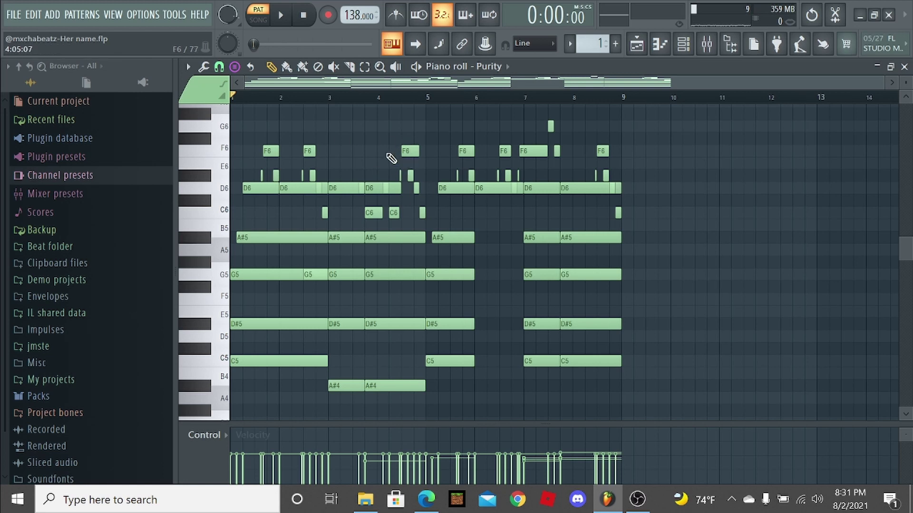
# - Clone the Purity channel and open the clone's empty piano roll
pyautogui.scroll(1, 366, 110)
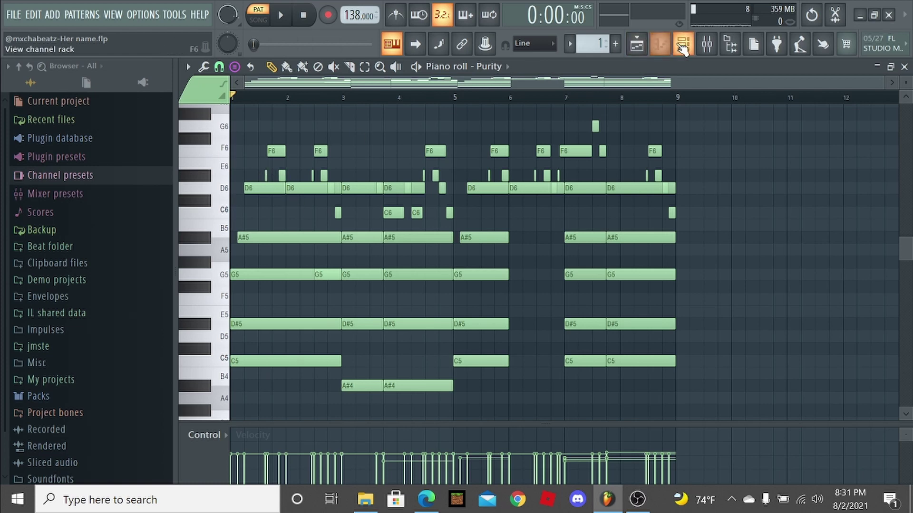
pyautogui.click(661, 47)
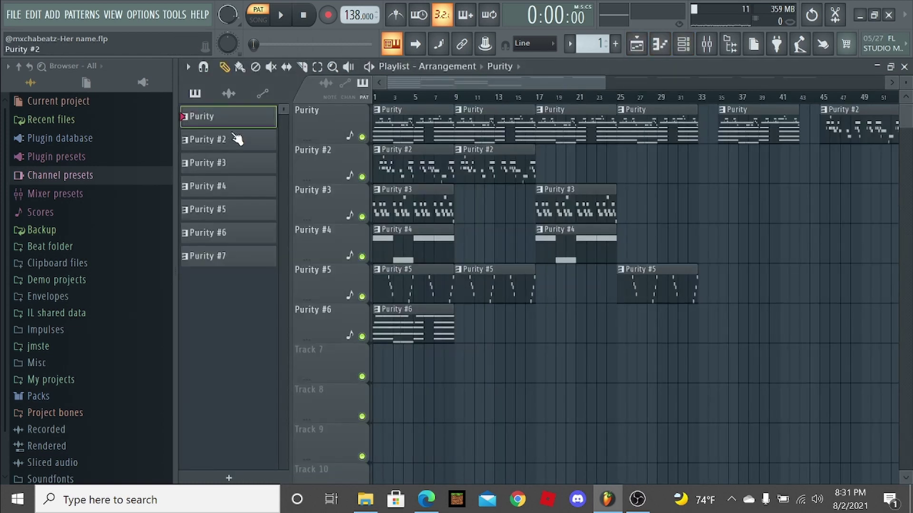
pyautogui.click(683, 48)
pyautogui.rightClick(350, 95)
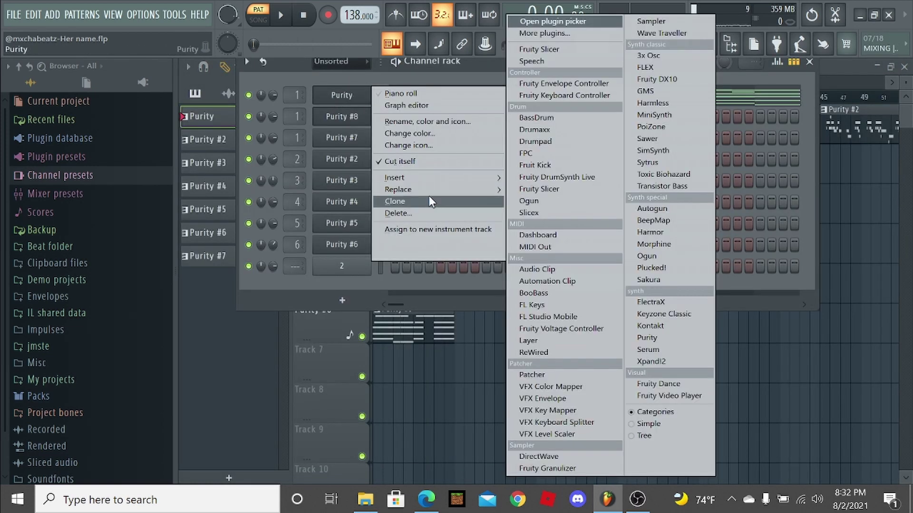
pyautogui.click(429, 201)
pyautogui.click(661, 45)
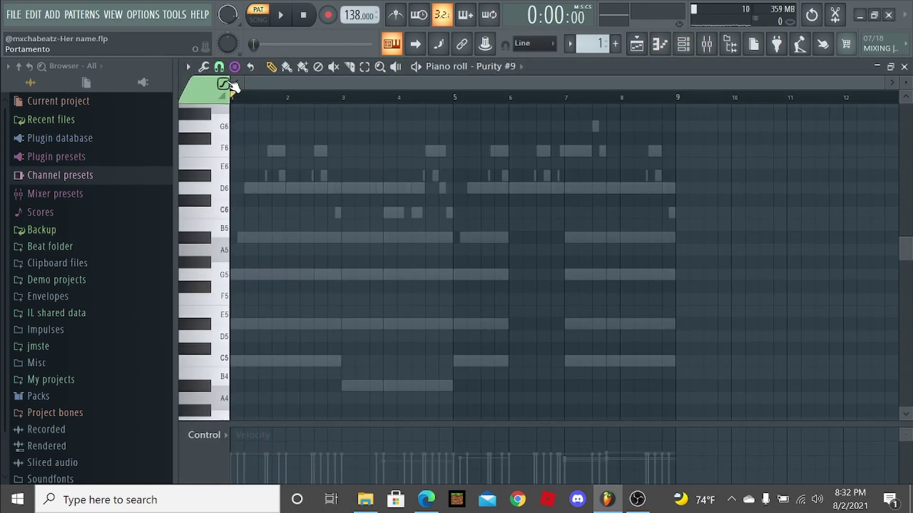
# - Try stamping several minor 9th chords in a row, rooted on D6, C#6 and A#5, and delete them all
pyautogui.click(219, 66)
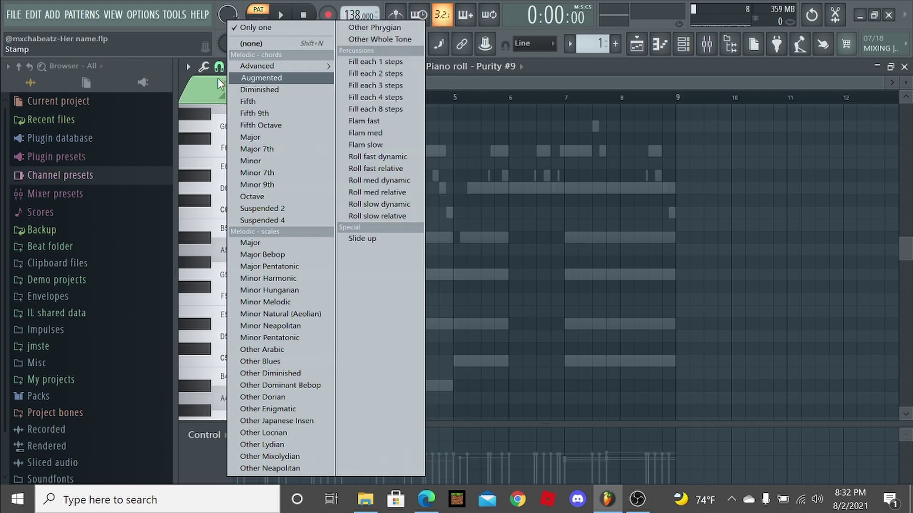
pyautogui.click(211, 92)
pyautogui.click(374, 33)
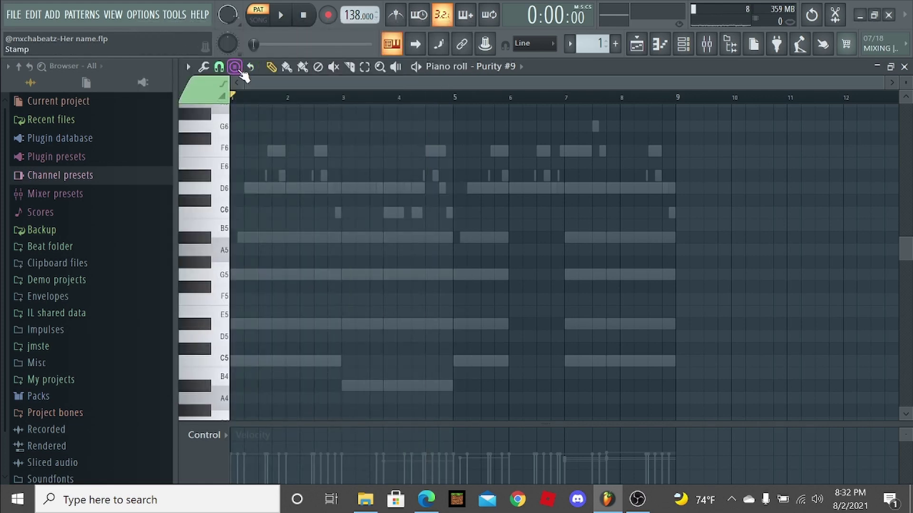
pyautogui.click(236, 68)
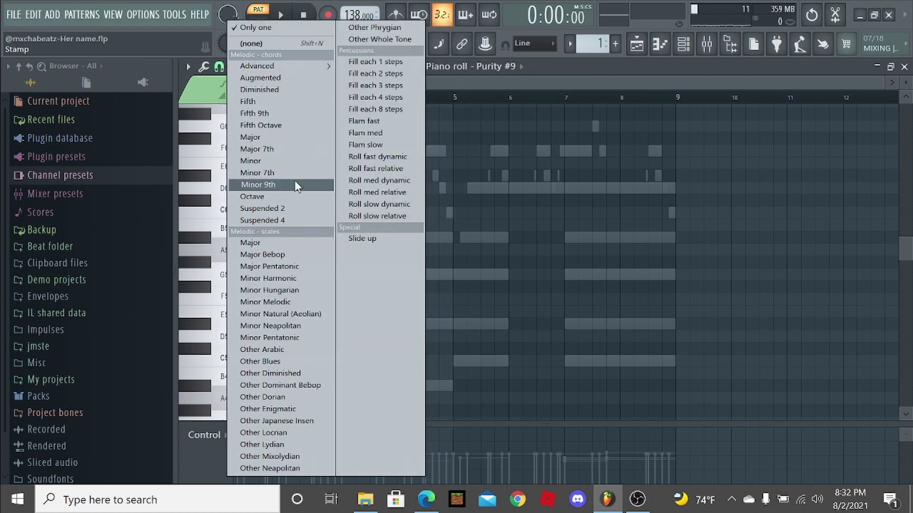
pyautogui.click(264, 27)
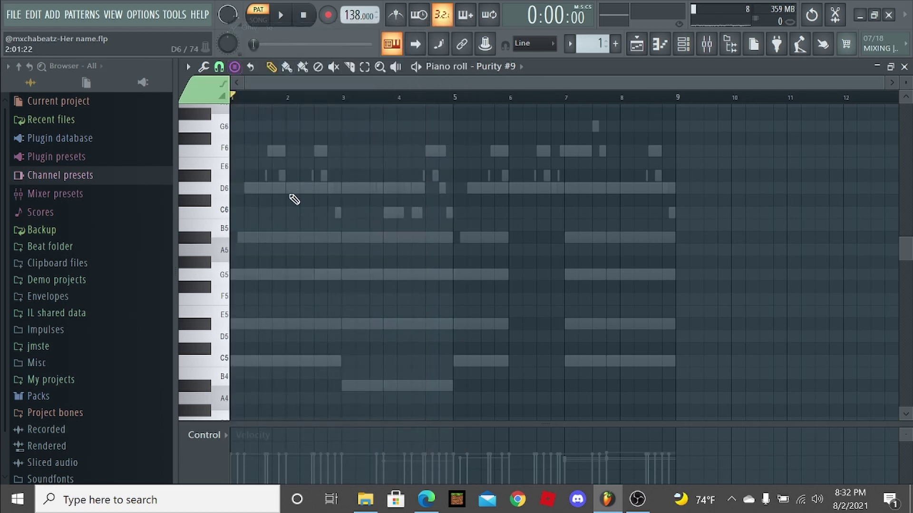
pyautogui.click(261, 189)
pyautogui.click(337, 200)
pyautogui.click(376, 237)
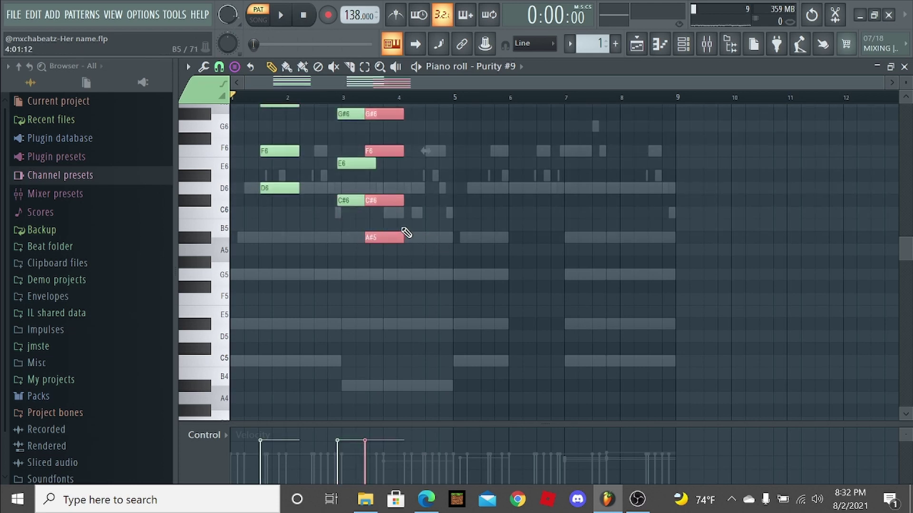
pyautogui.scroll(4, 428, 225)
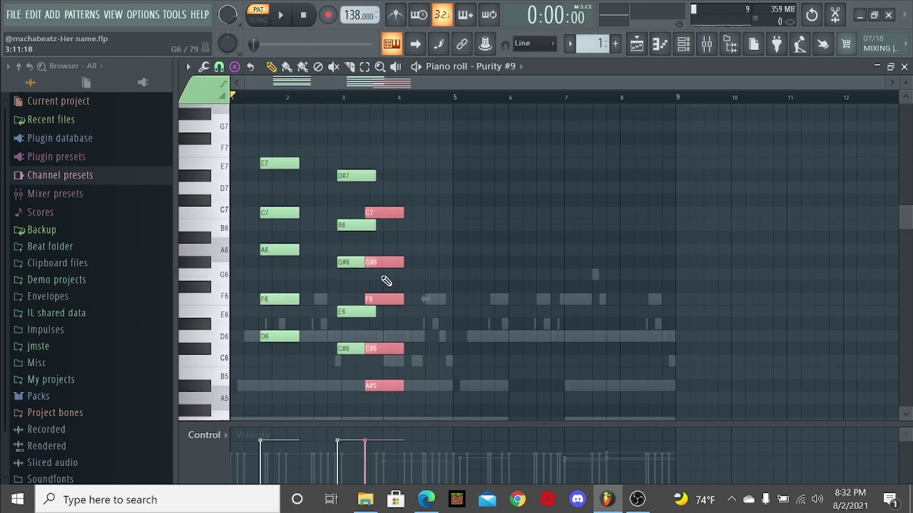
pyautogui.moveTo(489, 152); pyautogui.dragTo(96, 481)
pyautogui.press('Delete')
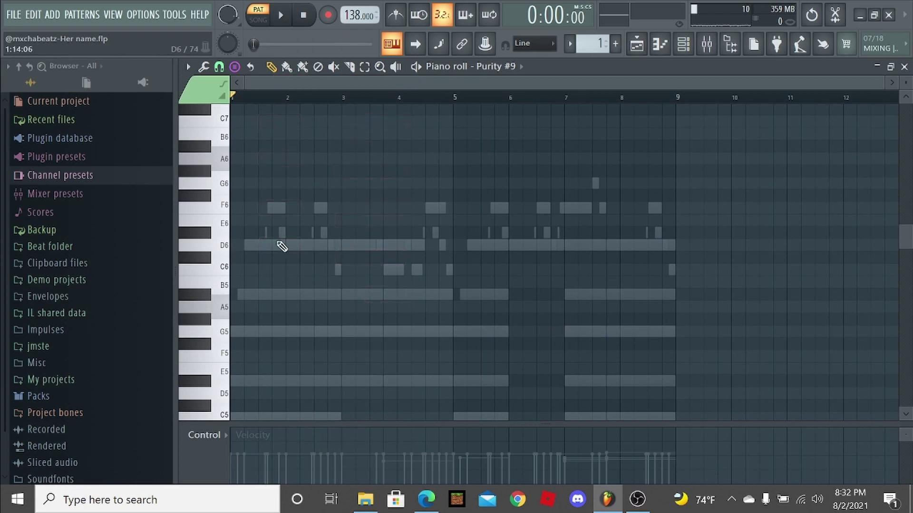
# - Turn the stamp's Only one option back on and stamp a minor 9th chord rooted on C5 at bar 1
pyautogui.click(235, 68)
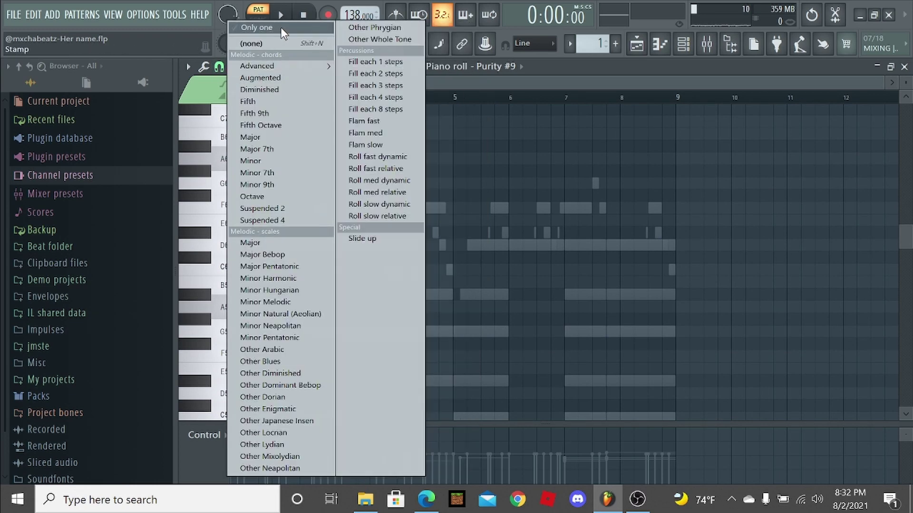
pyautogui.click(281, 28)
pyautogui.click(235, 67)
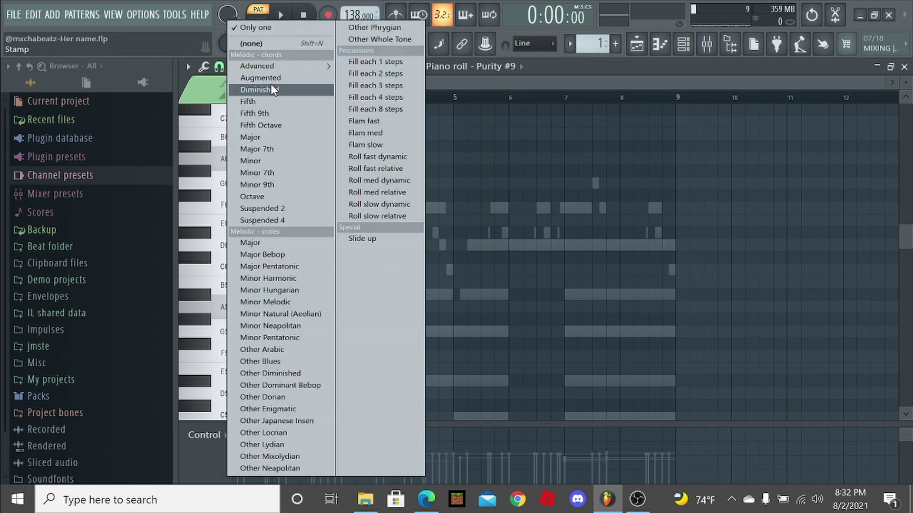
pyautogui.click(310, 186)
pyautogui.scroll(-2, 327, 200)
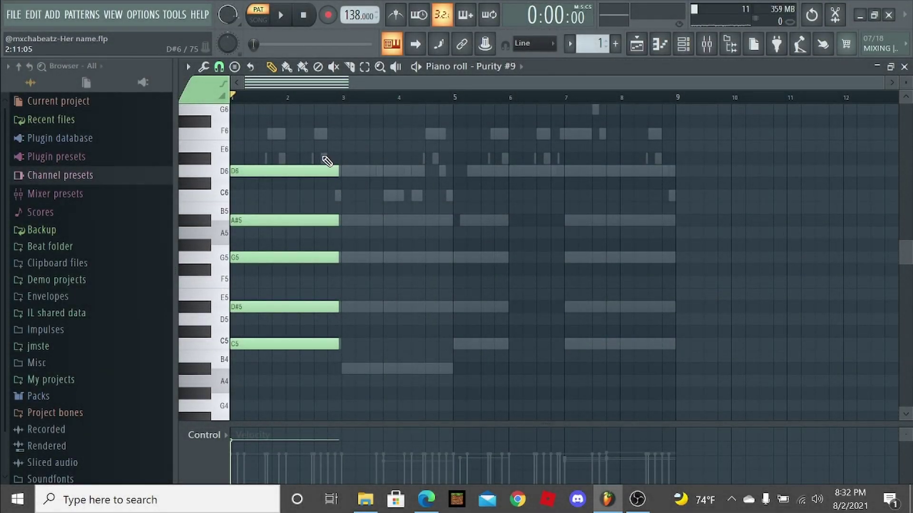
# - Select all the notes of the C5 minor 9th chord, extend them to end exactly at bar 3, and deselect them
pyautogui.moveTo(326, 154); pyautogui.dragTo(300, 310)
pyautogui.moveTo(360, 315); pyautogui.dragTo(321, 383)
pyautogui.scroll(3, 369, 344)
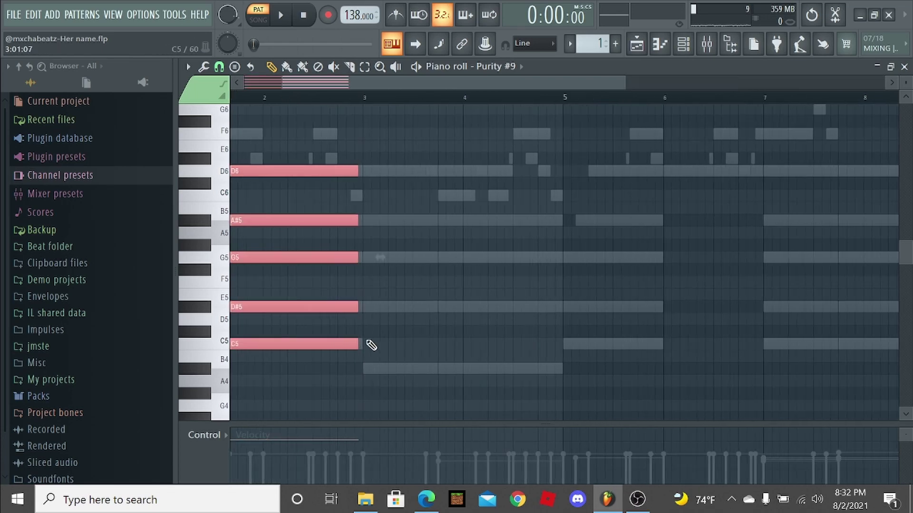
pyautogui.scroll(-3, 371, 344)
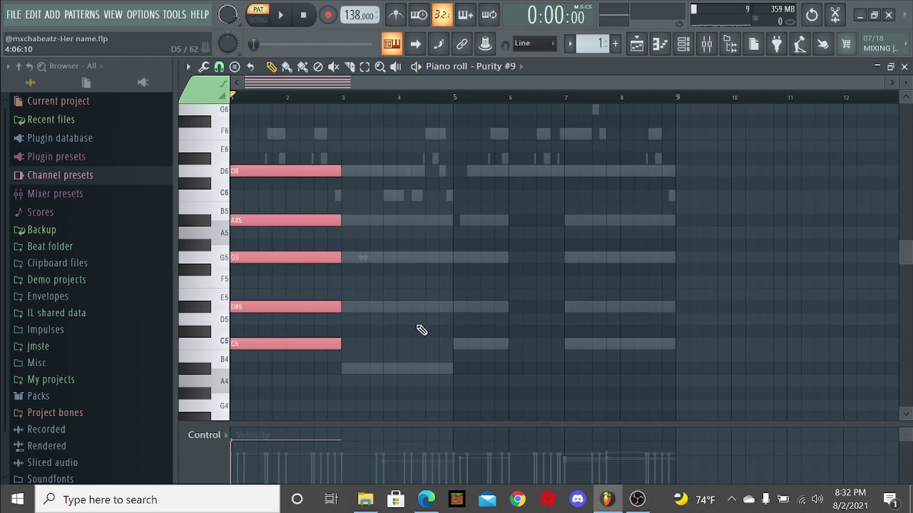
pyautogui.click(381, 324)
# - Play back the two-bar C minor 9th chord and stop playback
pyautogui.scroll(-2, 377, 323)
pyautogui.scroll(-2, 377, 323)
pyautogui.scroll(3, 183, 347)
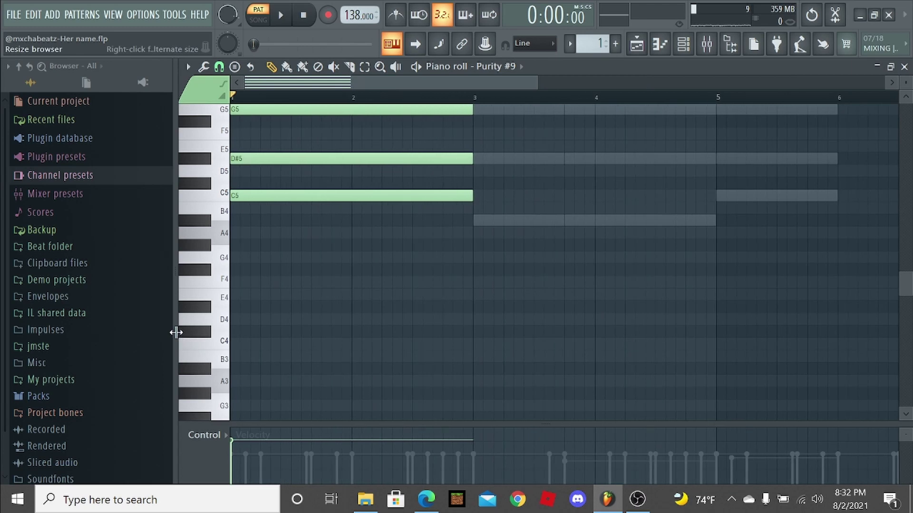
pyautogui.scroll(4, 202, 330)
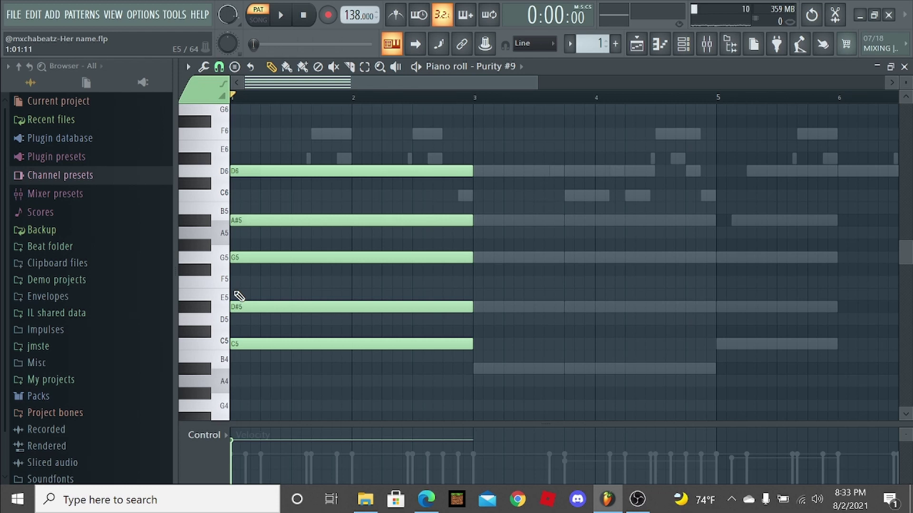
pyautogui.press('space')
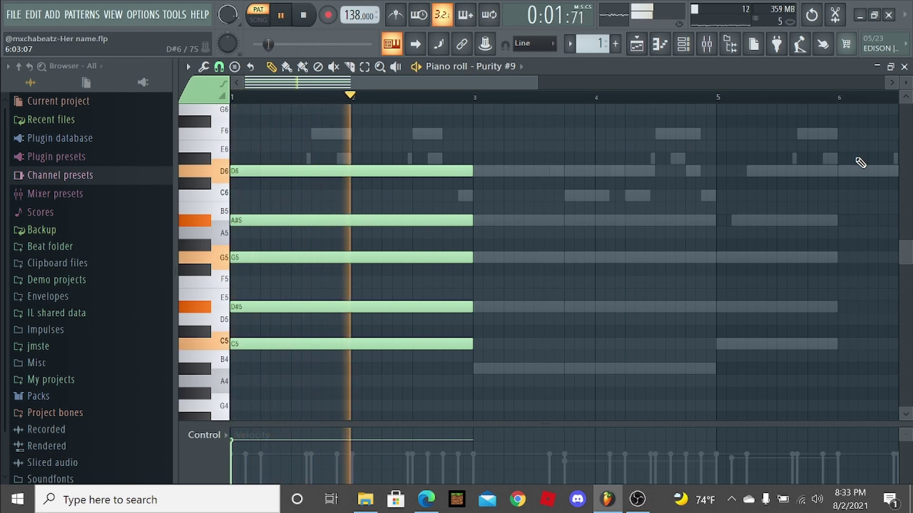
pyautogui.press('space')
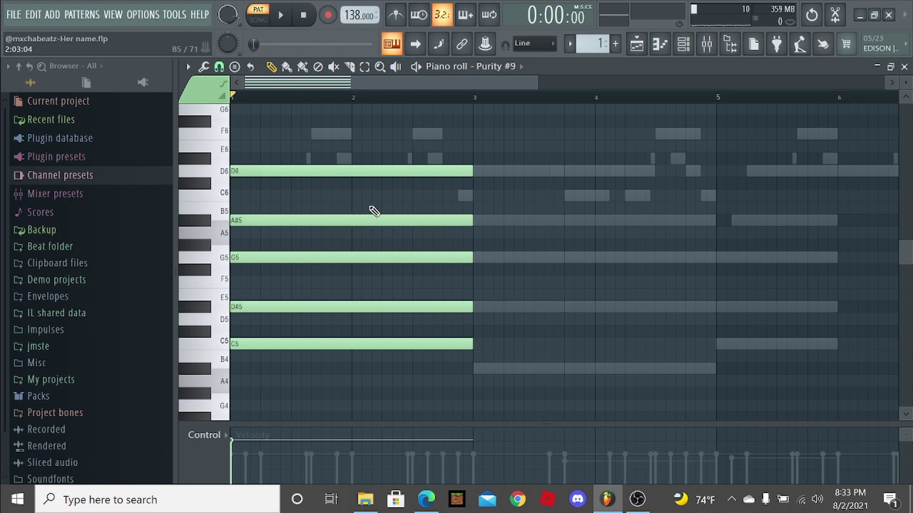
# - Stagger the chord's upper notes by shifting A#5 two steps and D6 four steps after the chord's start
pyautogui.moveTo(267, 223)
pyautogui.mouseDown()
pyautogui.moveTo(328, 226)
pyautogui.moveTo(283, 223)
pyautogui.mouseUp()
pyautogui.moveTo(266, 175); pyautogui.dragTo(302, 170)
pyautogui.scroll(-2, 328, 214)
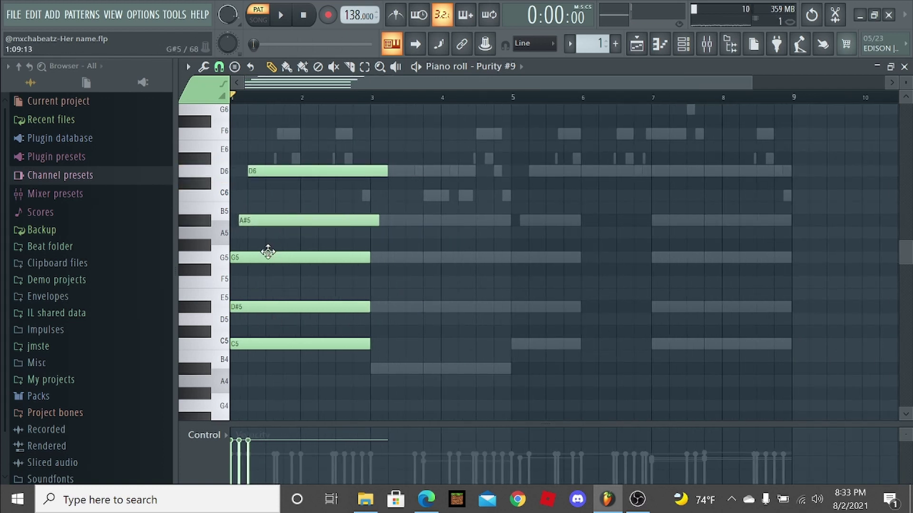
pyautogui.scroll(2, 325, 219)
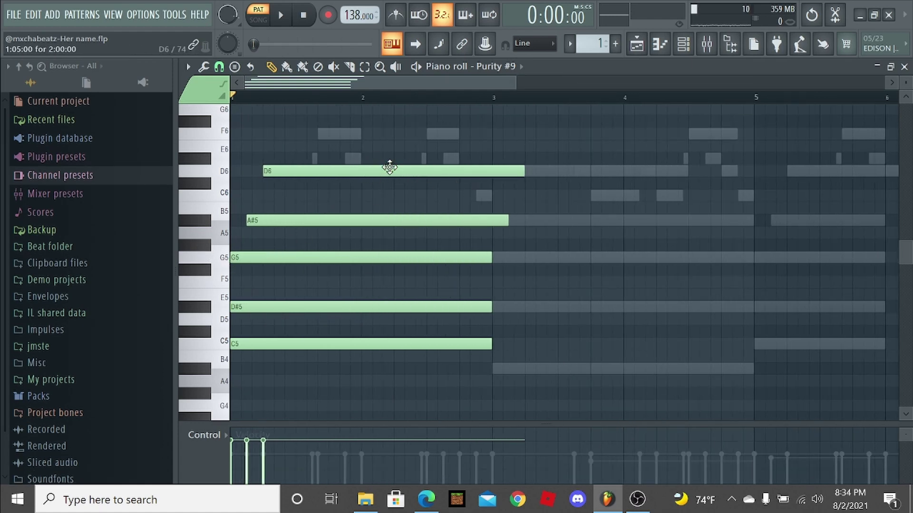
pyautogui.scroll(-1, 314, 217)
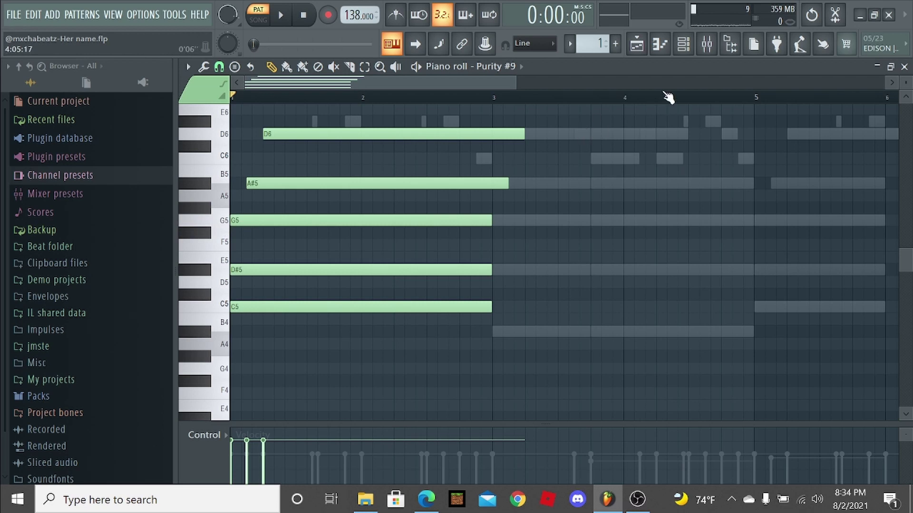
pyautogui.scroll(1, 264, 203)
pyautogui.scroll(2, 212, 212)
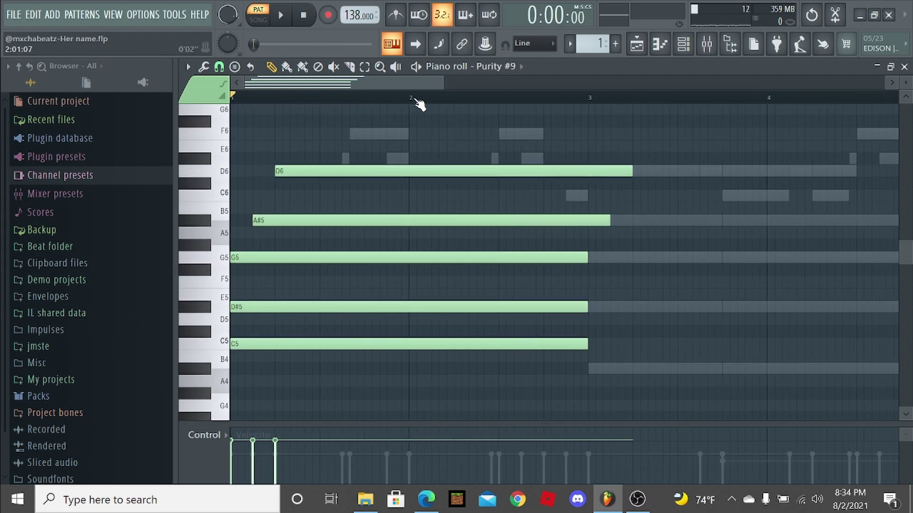
pyautogui.moveTo(445, 82); pyautogui.dragTo(579, 85)
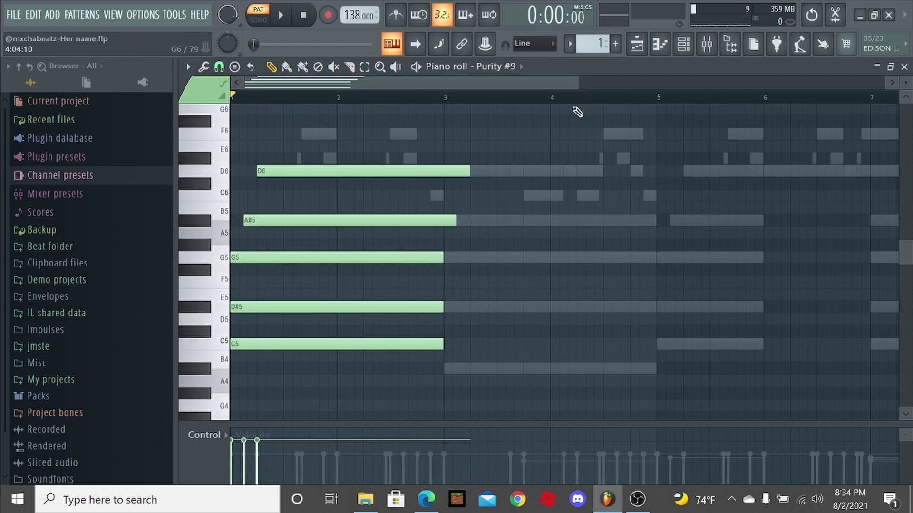
# - Play back the staggered chord, and shorten its A#5 and D6 notes together so A#5 ends at bar 3
pyautogui.press('space')
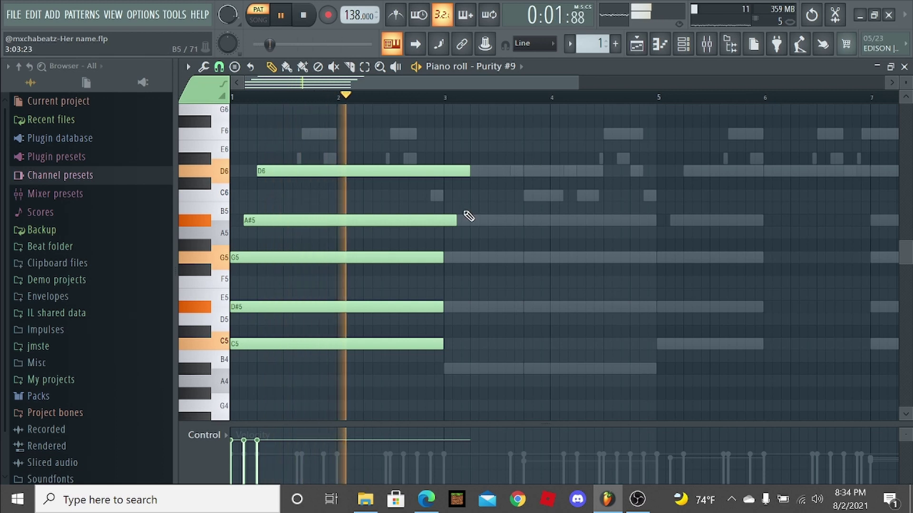
pyautogui.press('space')
pyautogui.scroll(1, 292, 218)
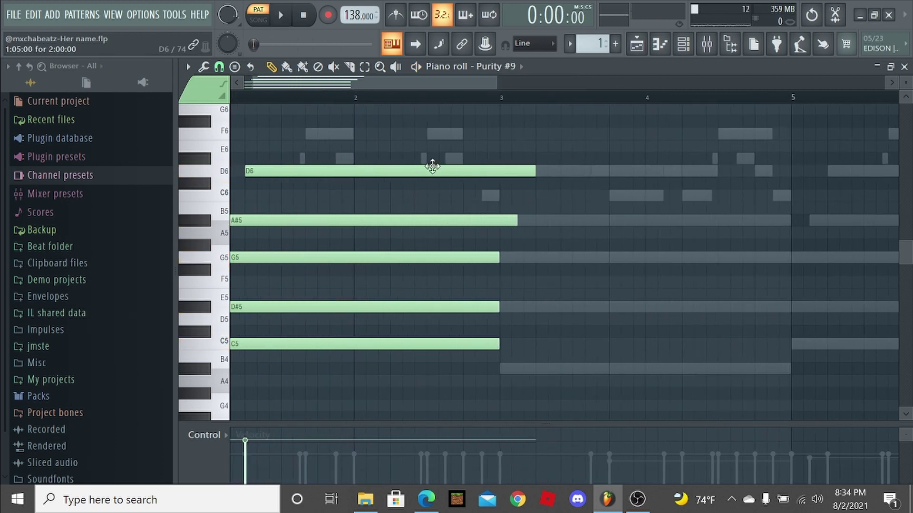
pyautogui.click(431, 169)
pyautogui.keyDown('shift'); pyautogui.click(504, 220); pyautogui.keyUp('shift')
pyautogui.moveTo(518, 220); pyautogui.dragTo(513, 222)
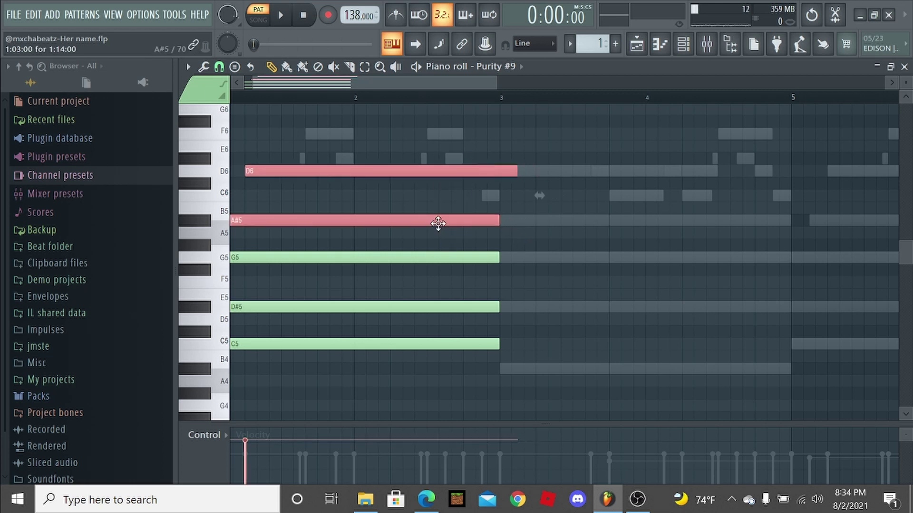
# - Align the starts of A#5 and D6 with the rest of the chord at bar 1 and play it back unstaggered
pyautogui.moveTo(438, 222); pyautogui.dragTo(420, 209)
pyautogui.hotkey('ctrl', 'z')
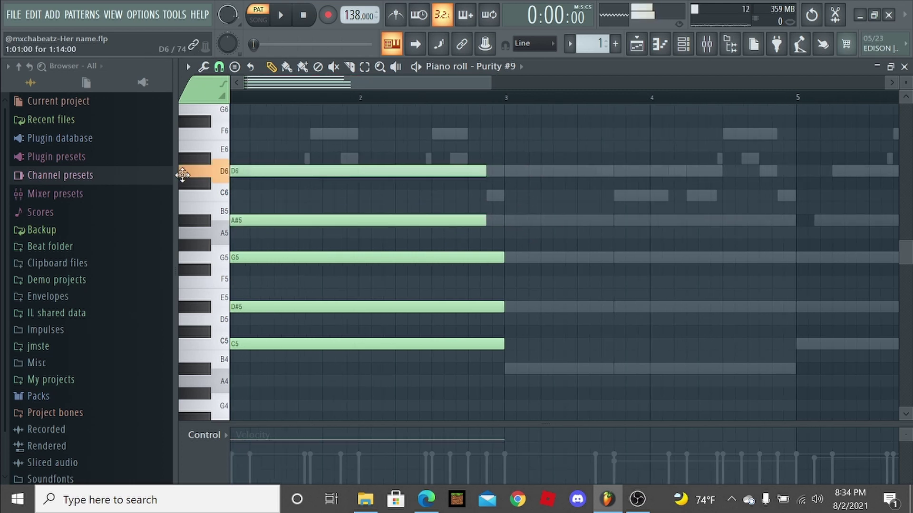
pyautogui.hscroll(-1, 216, 185)
pyautogui.press('space')
pyautogui.press('space')
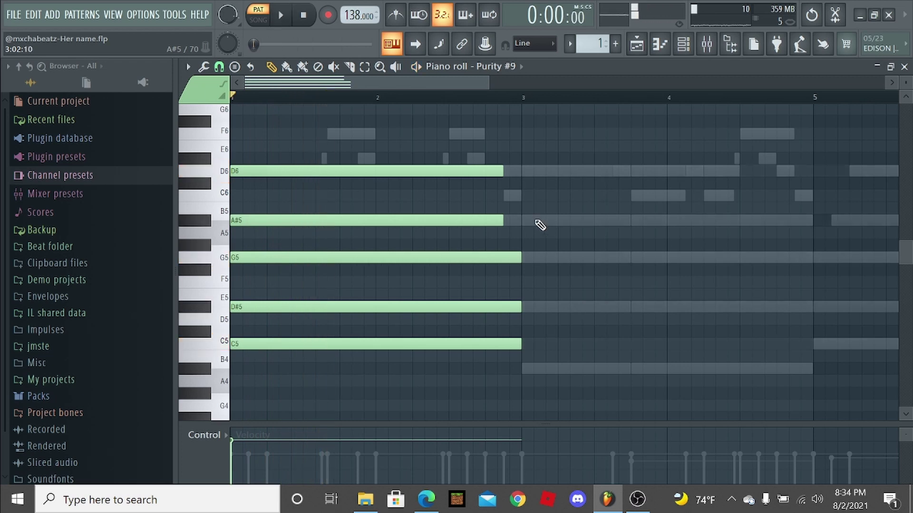
# - Restagger A#5 two steps and D6 four steps after the chord's start, and trim D6 to end at bar 3
pyautogui.moveTo(358, 222); pyautogui.dragTo(377, 212)
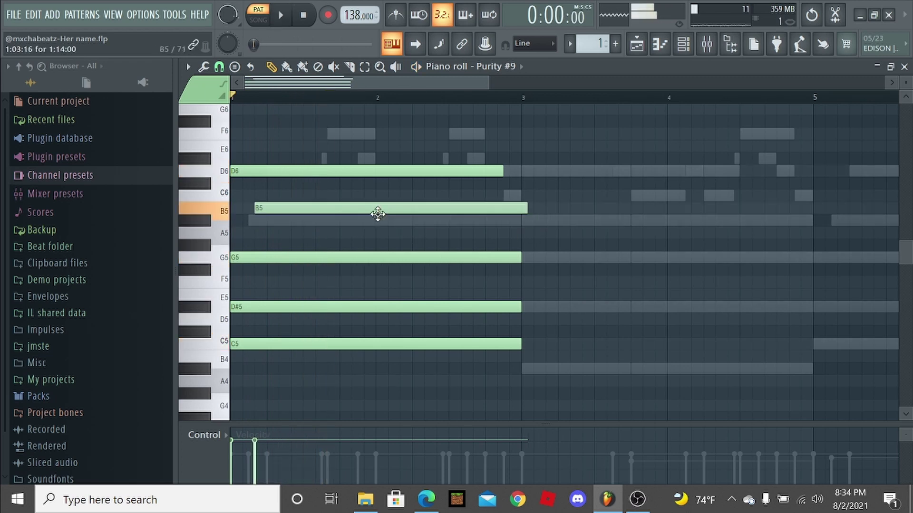
pyautogui.hotkey('ctrl', 'z')
pyautogui.moveTo(319, 171); pyautogui.dragTo(359, 175)
pyautogui.moveTo(540, 172); pyautogui.dragTo(521, 176)
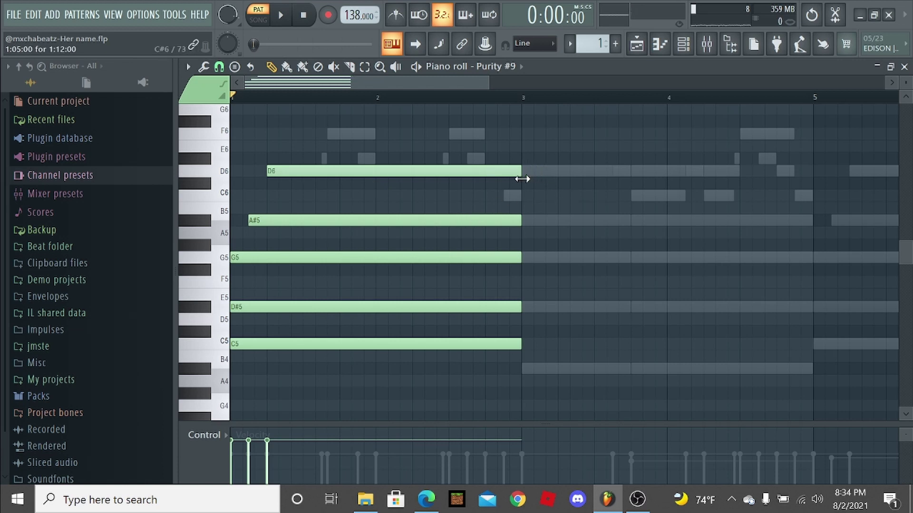
# - Preview the Strumizer's effect on the chord with playback and close the tool without accepting it
pyautogui.keyDown('ctrl'); pyautogui.scroll(-2, 564, 355); pyautogui.keyUp('ctrl')
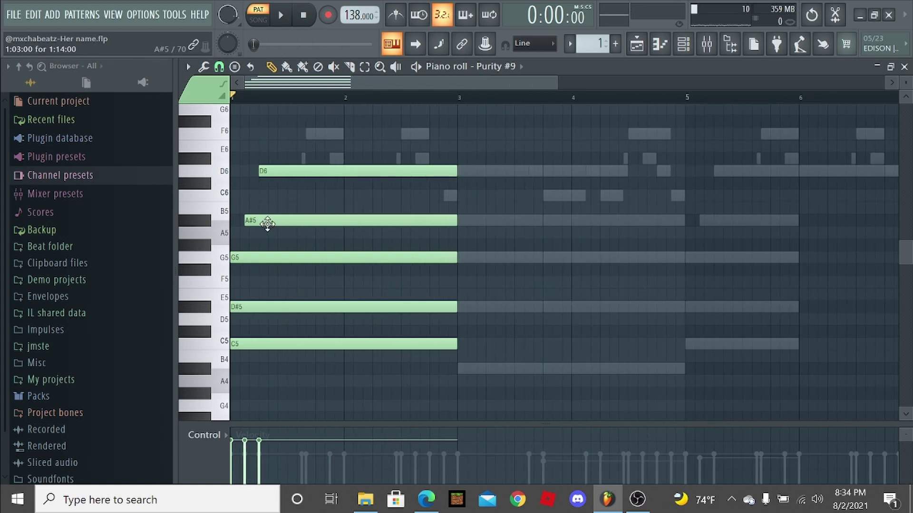
pyautogui.scroll(-2, 247, 226)
pyautogui.keyDown('ctrl'); pyautogui.scroll(2, 230, 230); pyautogui.keyUp('ctrl')
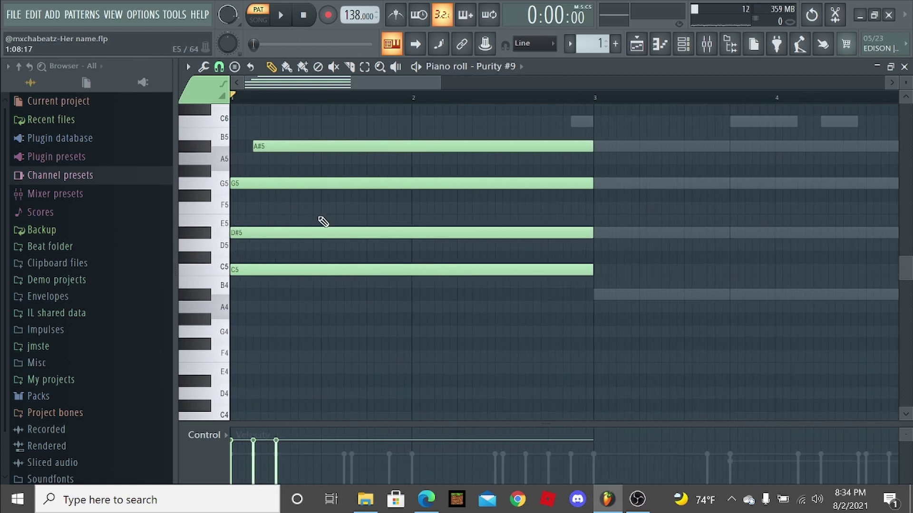
pyautogui.hotkey('alt', 's')
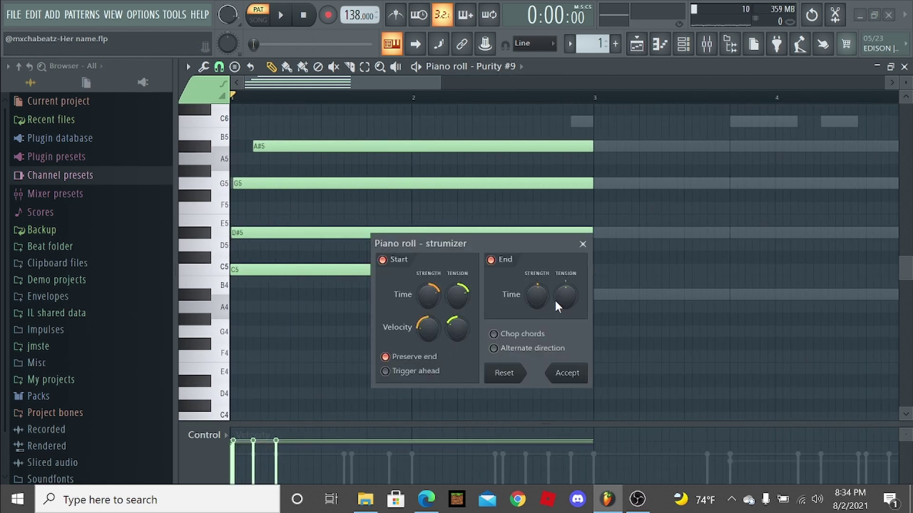
pyautogui.press('space')
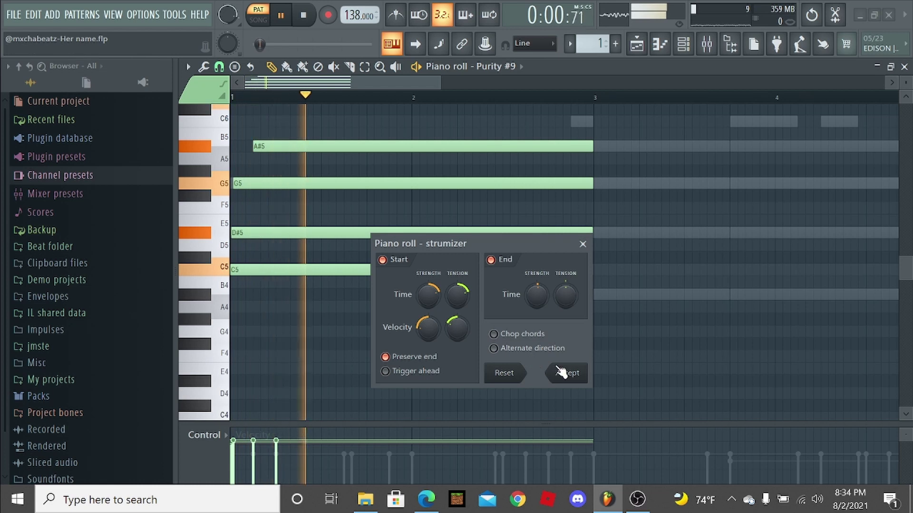
pyautogui.press('space')
pyautogui.click(582, 244)
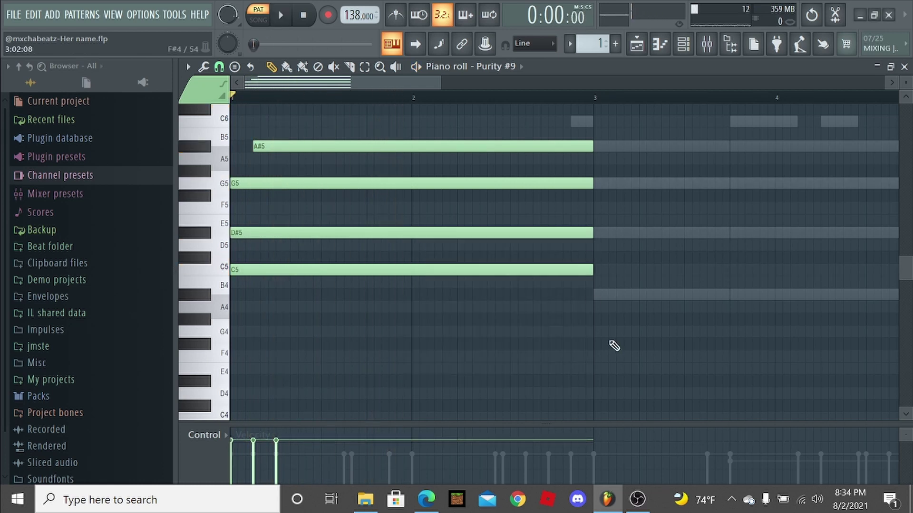
# - Play back the chord pattern from bar 1
pyautogui.scroll(3, 611, 300)
pyautogui.keyDown('ctrl'); pyautogui.scroll(-2, 612, 300); pyautogui.keyUp('ctrl')
pyautogui.press('space')
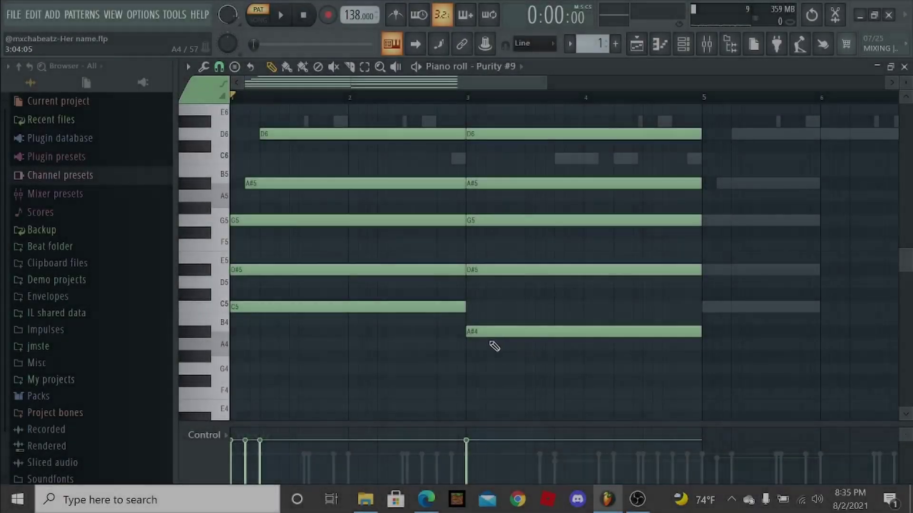
# - Compare the two chords by selecting the first chord's notes and the second chord's notes one after the other, leaving nothing selected
pyautogui.scroll(2, 495, 317)
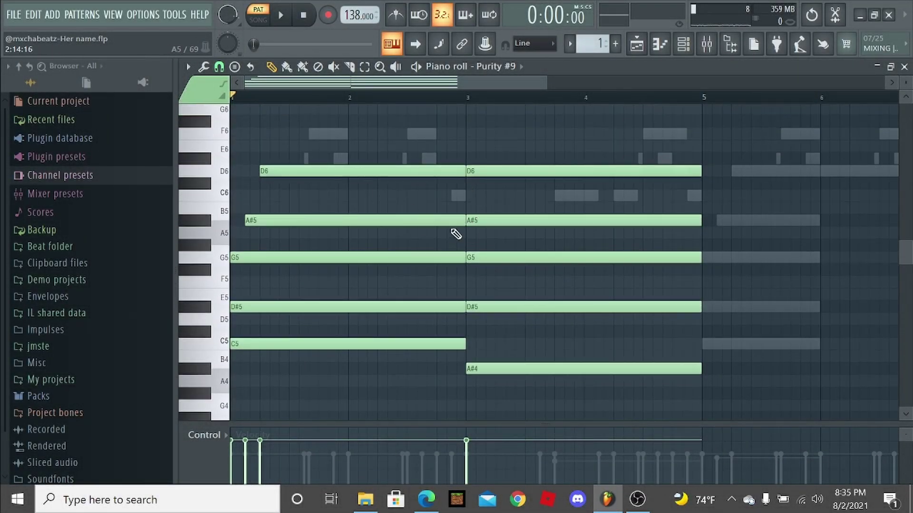
pyautogui.scroll(1, 384, 214)
pyautogui.moveTo(382, 167); pyautogui.dragTo(390, 397)
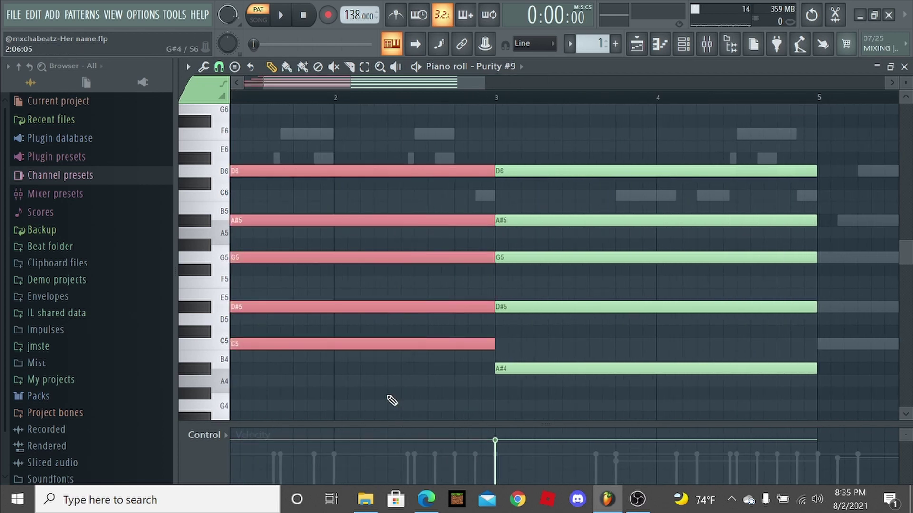
pyautogui.keyDown('ctrl'); pyautogui.click(390, 397); pyautogui.keyUp('ctrl')
pyautogui.moveTo(587, 153); pyautogui.dragTo(554, 383)
pyautogui.keyDown('ctrl'); pyautogui.click(543, 349); pyautogui.keyUp('ctrl')
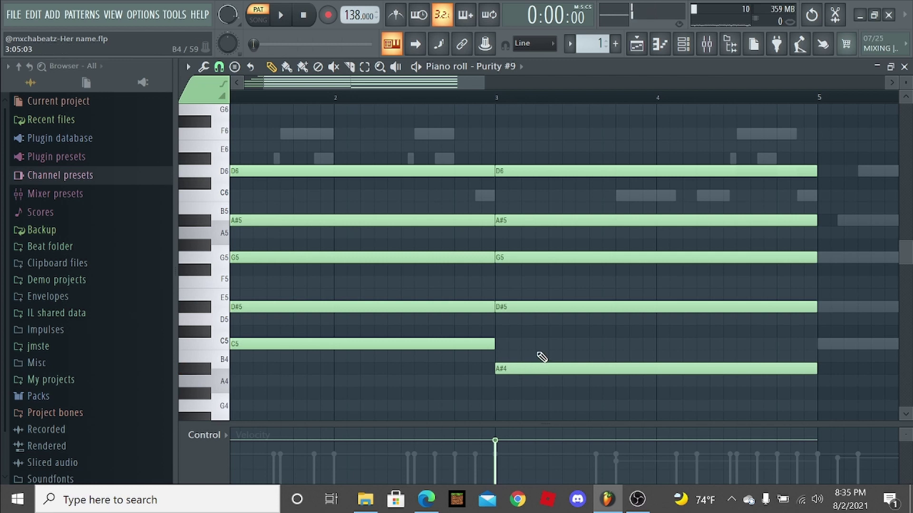
# - Try adding a C5 note to the second chord at bar 3, and delete it again
pyautogui.scroll(1, 541, 357)
pyautogui.click(475, 347)
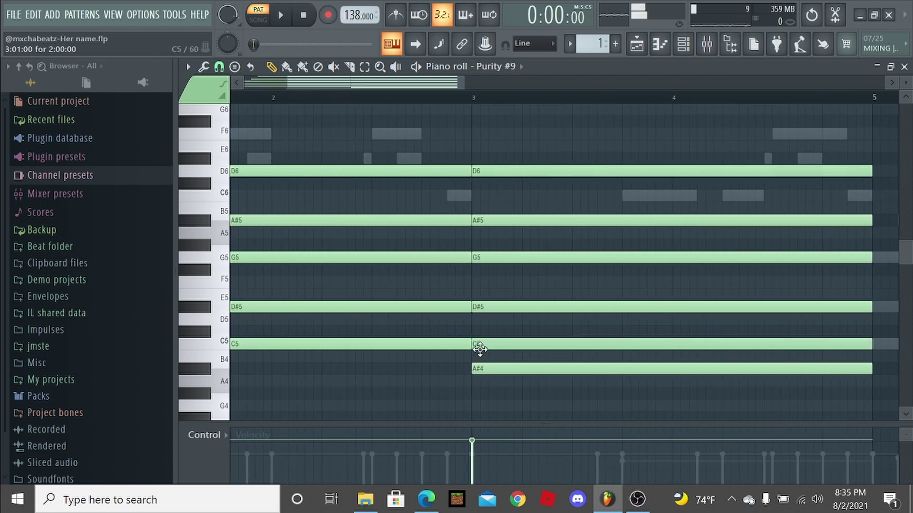
pyautogui.click(483, 356)
pyautogui.rightClick(501, 358)
pyautogui.rightClick(507, 347)
pyautogui.scroll(-2, 525, 344)
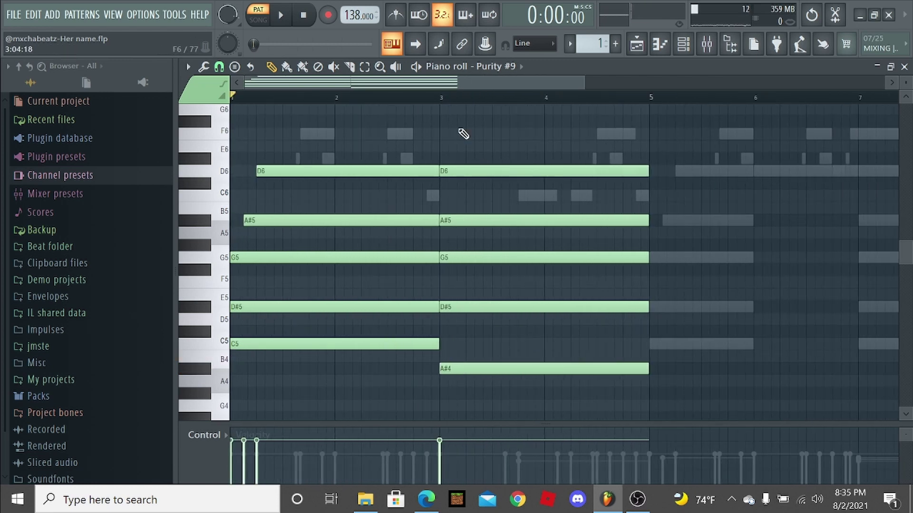
# - Play back the second chord from just before bar 3 and stop playback
pyautogui.click(437, 98)
pyautogui.press('space')
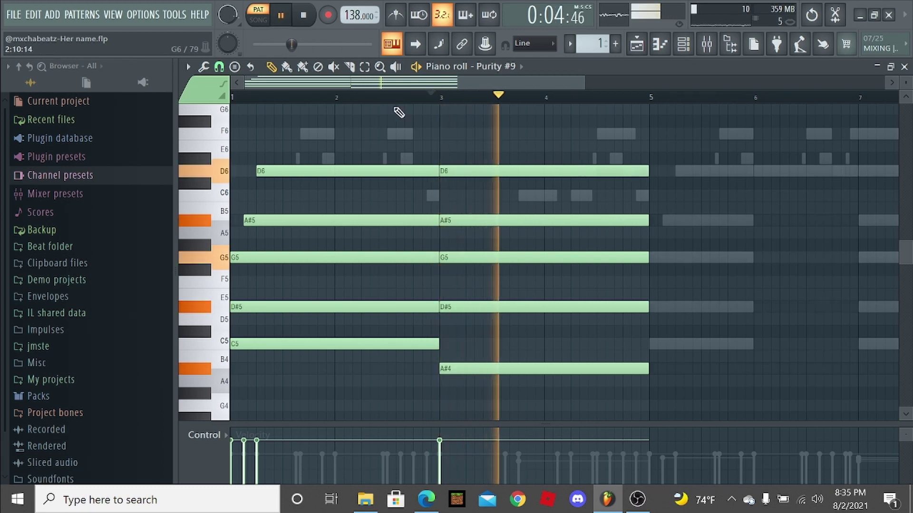
pyautogui.press('space')
# - Shorten all the notes of the second chord to 12 steps, ending three quarters of the way through bar 3
pyautogui.scroll(1, 392, 299)
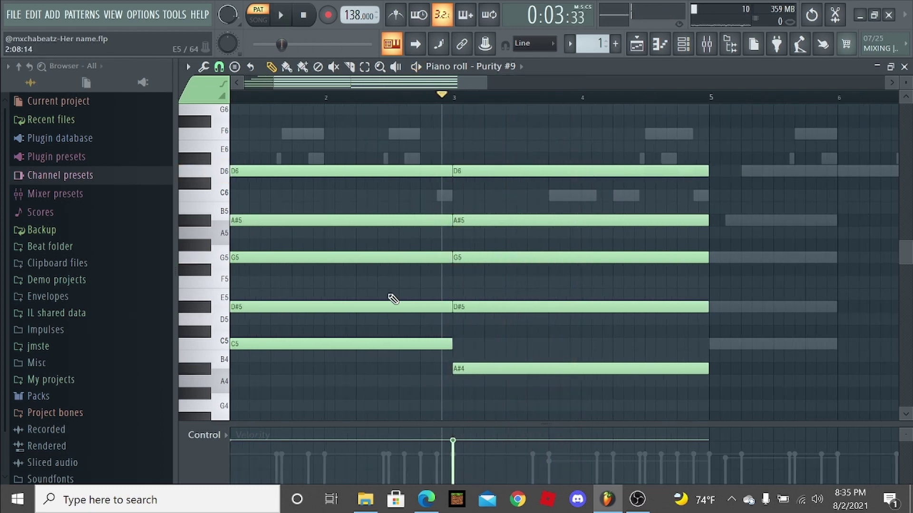
pyautogui.scroll(3, 407, 294)
pyautogui.scroll(-2, 600, 210)
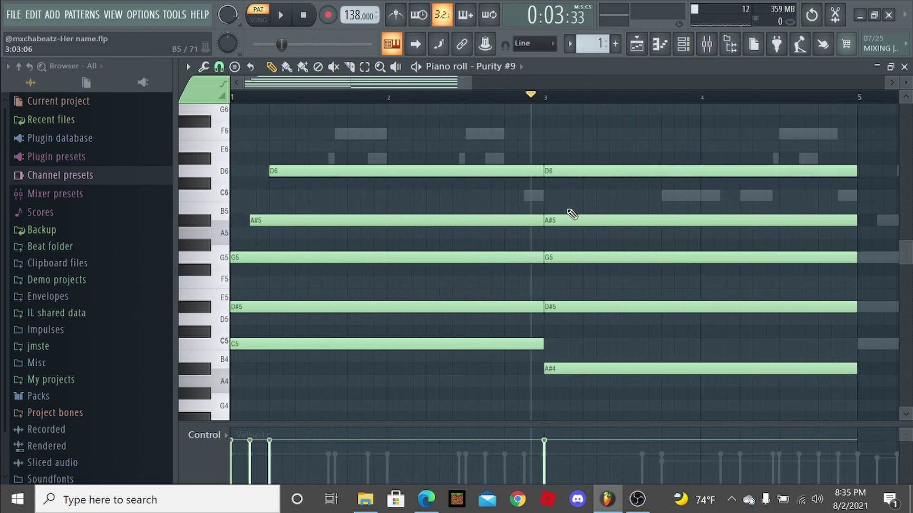
pyautogui.rightClick(592, 172)
pyautogui.rightClick(600, 220)
pyautogui.rightClick(608, 257)
pyautogui.rightClick(609, 306)
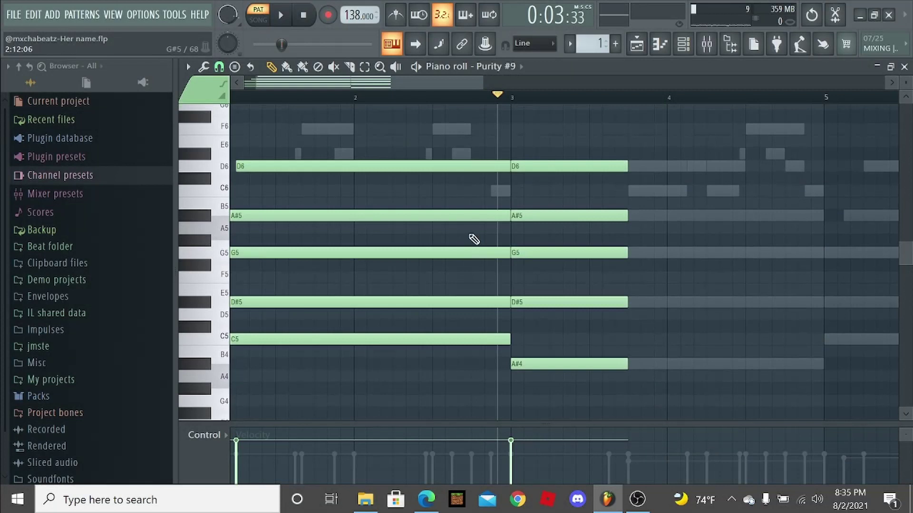
# - Duplicate the shortened second chord directly after itself and play back the repeat from the middle of bar 2
pyautogui.keyDown('ctrl'); pyautogui.click(561, 166); pyautogui.keyUp('ctrl')
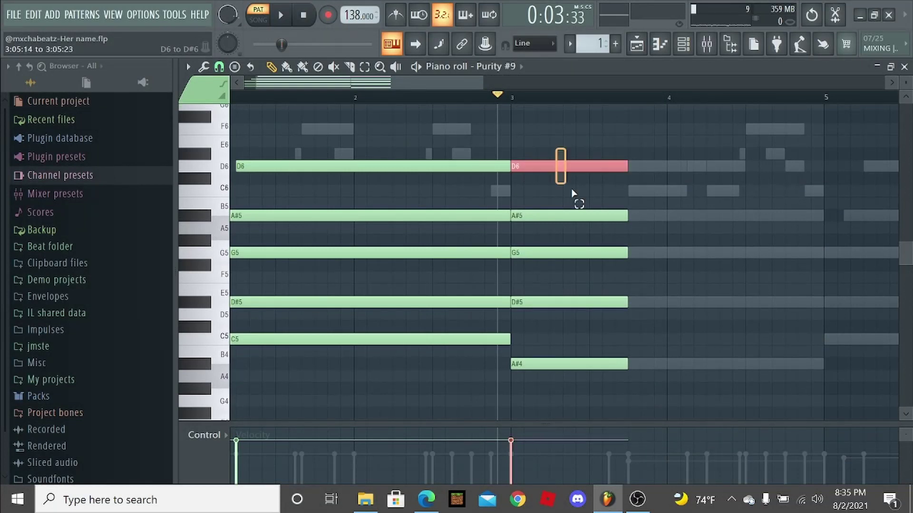
pyautogui.moveTo(573, 193); pyautogui.dragTo(698, 363)
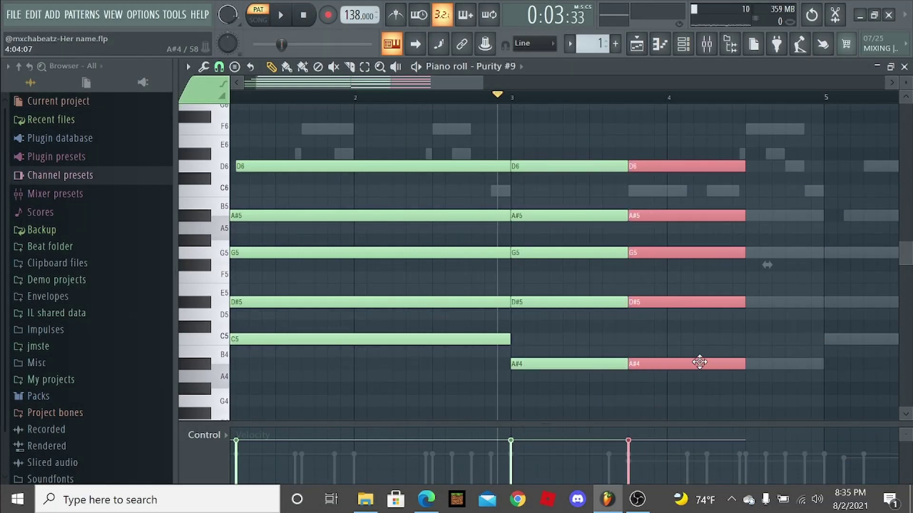
pyautogui.keyDown('ctrl'); pyautogui.click(717, 354); pyautogui.keyUp('ctrl')
pyautogui.scroll(1, 666, 285)
pyautogui.moveTo(423, 96); pyautogui.dragTo(340, 104)
pyautogui.press('space')
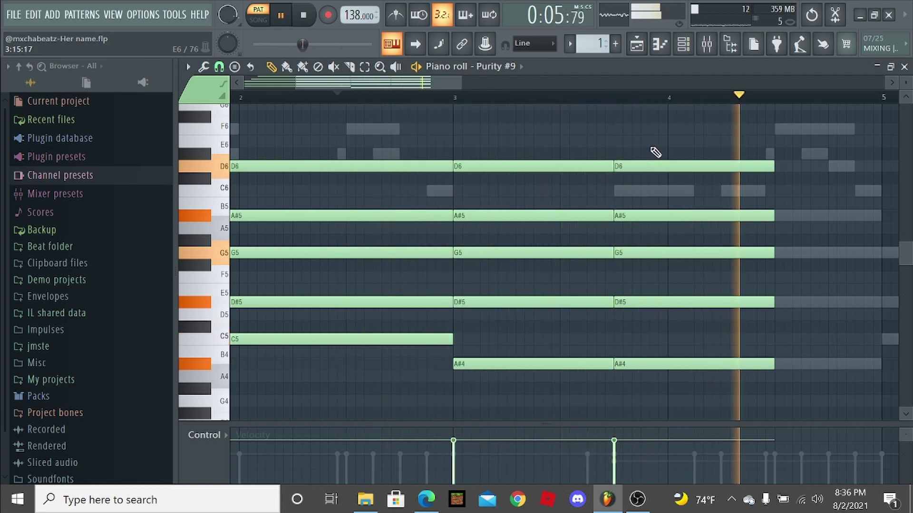
pyautogui.press('space')
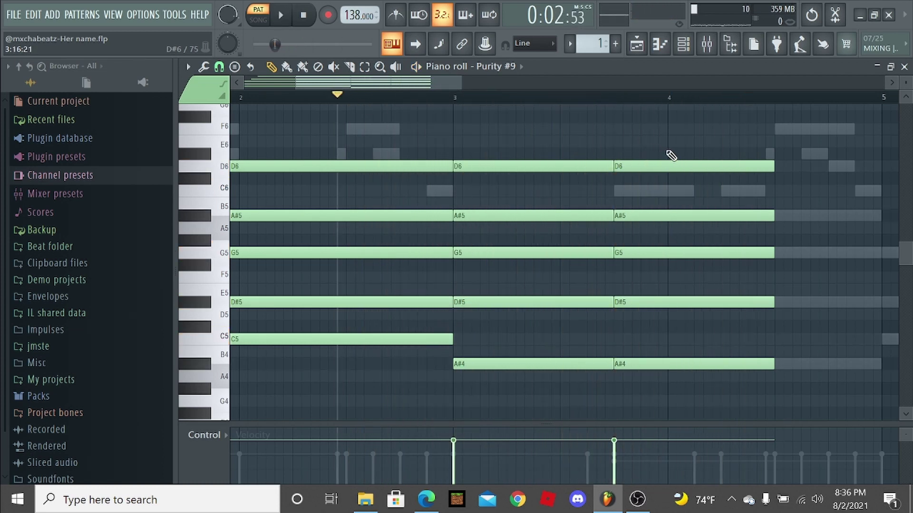
# - Delete the duplicated chord, extend the remaining second chord to end at bar 5, and play it back as one sustained chord
pyautogui.moveTo(681, 170); pyautogui.dragTo(680, 393)
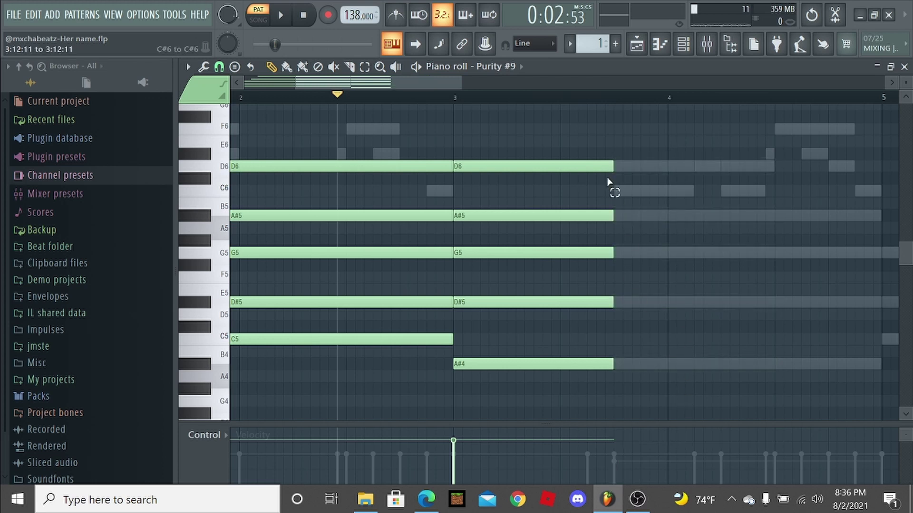
pyautogui.moveTo(609, 176); pyautogui.dragTo(595, 378)
pyautogui.scroll(-3, 625, 212)
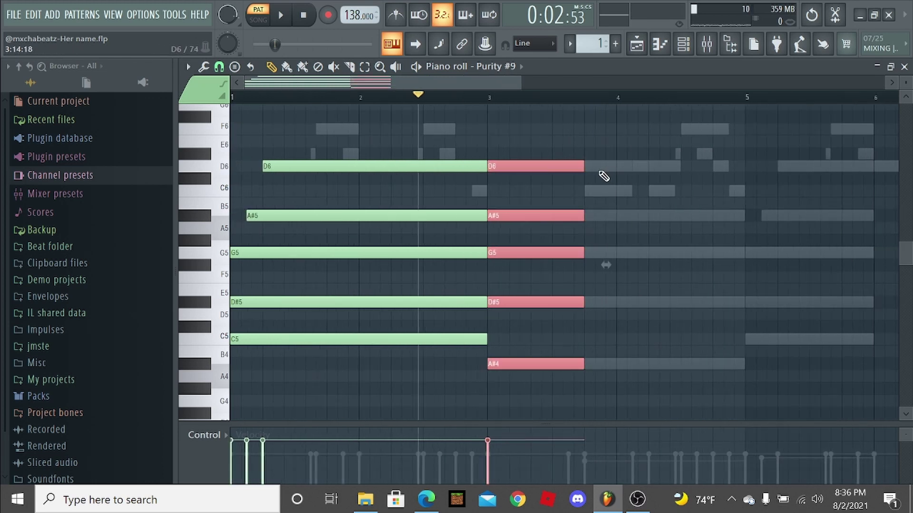
pyautogui.moveTo(584, 169); pyautogui.dragTo(744, 204)
pyautogui.press('space')
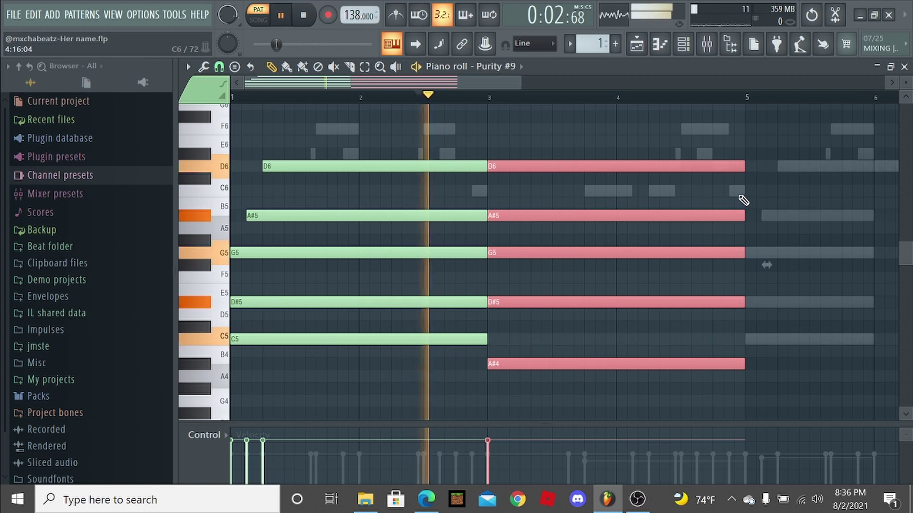
pyautogui.click(760, 144)
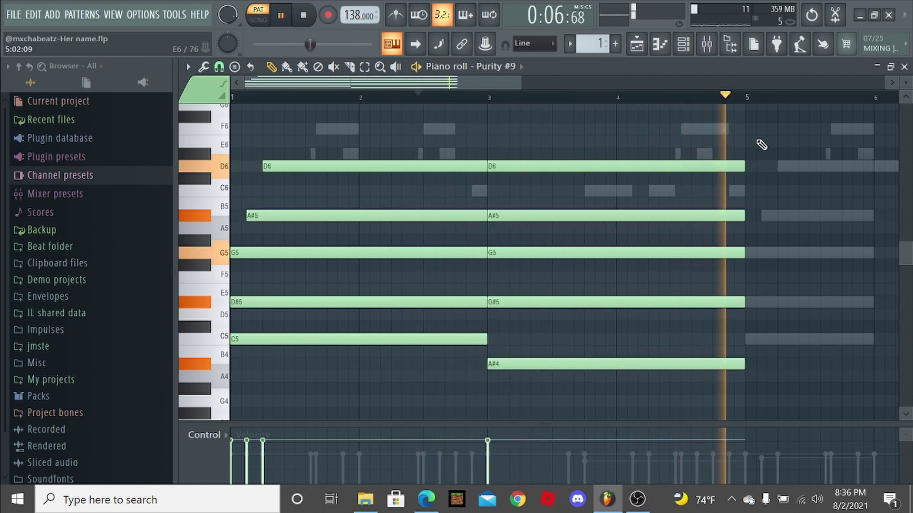
pyautogui.press('space')
# - Select all the notes of the second chord and shorten them to 12 steps from bar 3
pyautogui.scroll(2, 618, 159)
pyautogui.moveTo(597, 157); pyautogui.dragTo(702, 379)
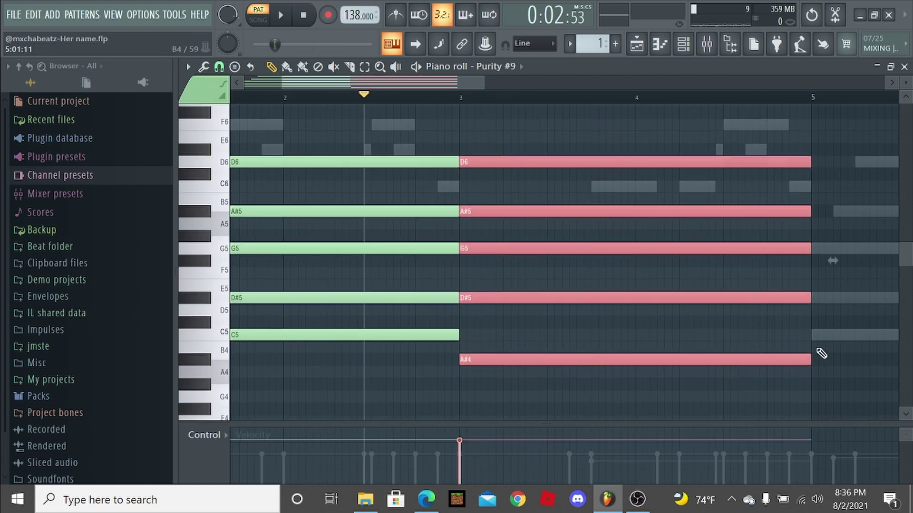
pyautogui.moveTo(802, 362); pyautogui.dragTo(586, 364)
pyautogui.keyDown('ctrl'); pyautogui.click(645, 363); pyautogui.keyUp('ctrl')
pyautogui.moveTo(546, 152); pyautogui.dragTo(546, 364)
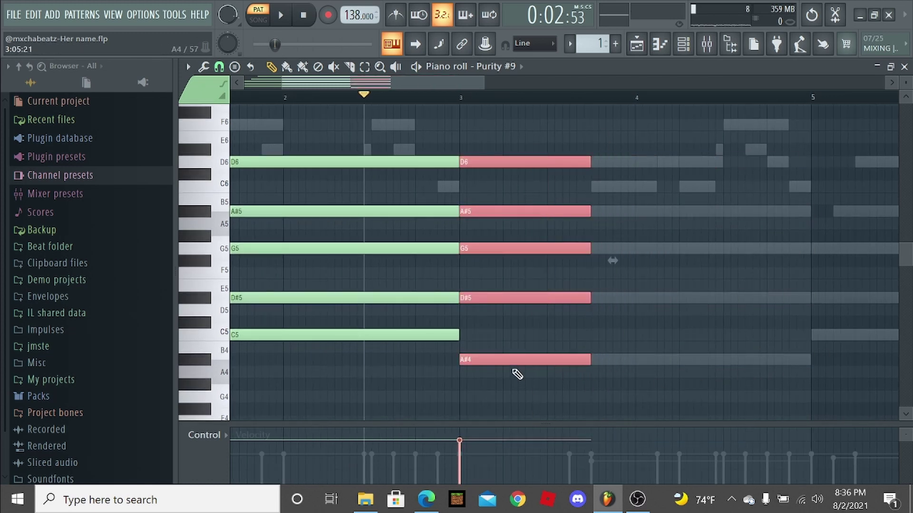
# - Duplicate the shortened second chord directly after itself, extend the copy to end exactly at bar 5, and deselect it
pyautogui.hotkey('ctrl', 'b')
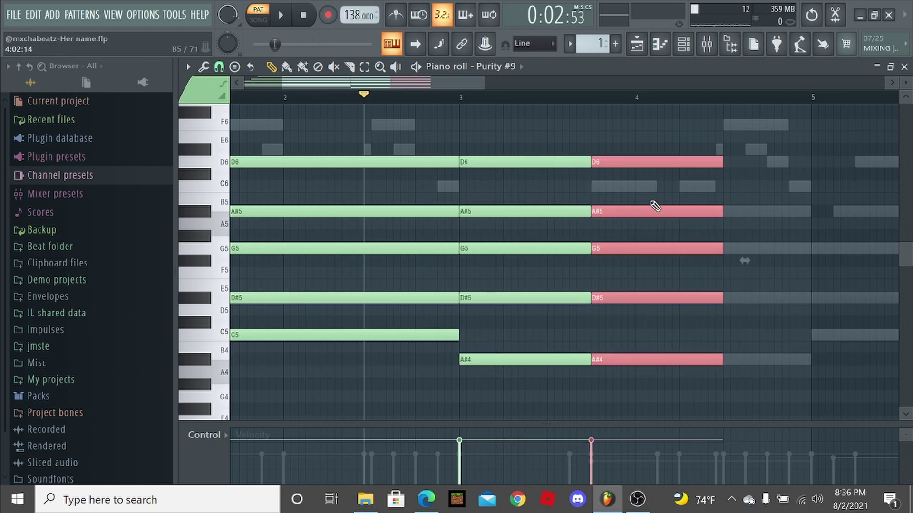
pyautogui.moveTo(723, 163); pyautogui.dragTo(815, 193)
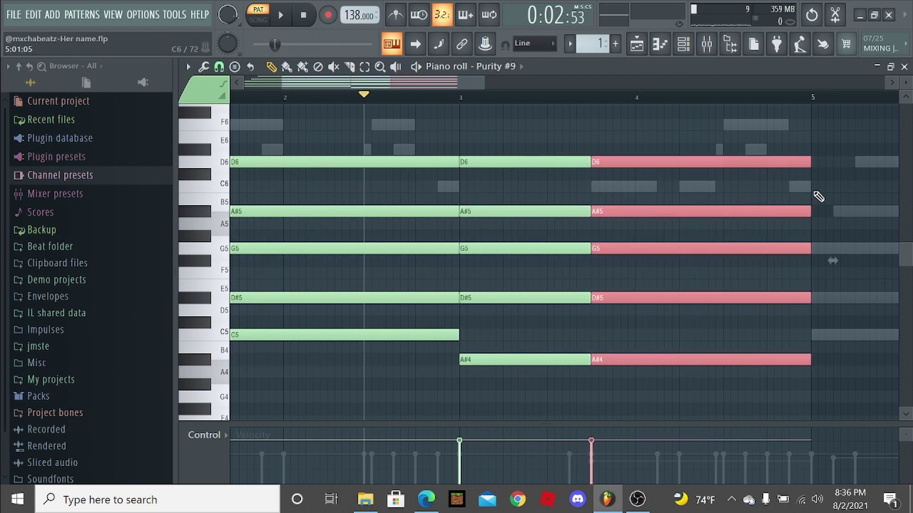
pyautogui.click(815, 192)
pyautogui.scroll(1, 604, 158)
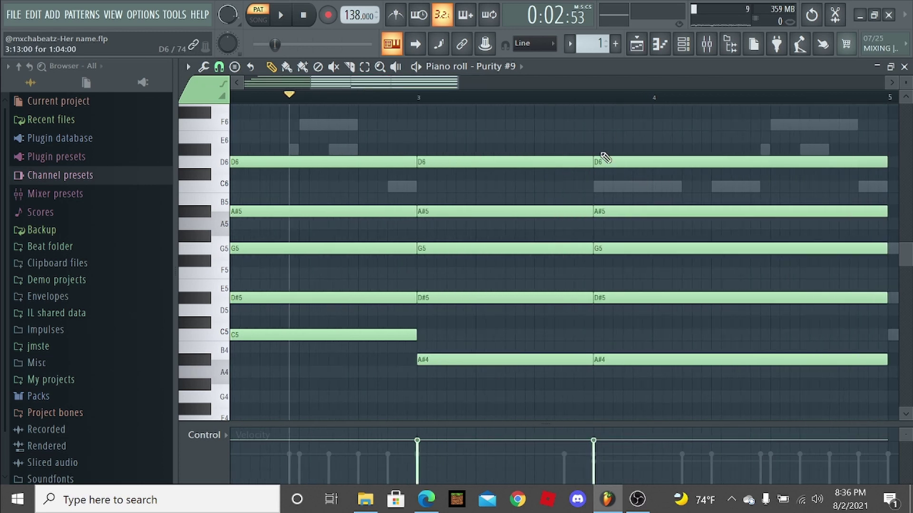
# - Play back the repeated second chord from the start of bar 3, and stop the playback
pyautogui.click(417, 99)
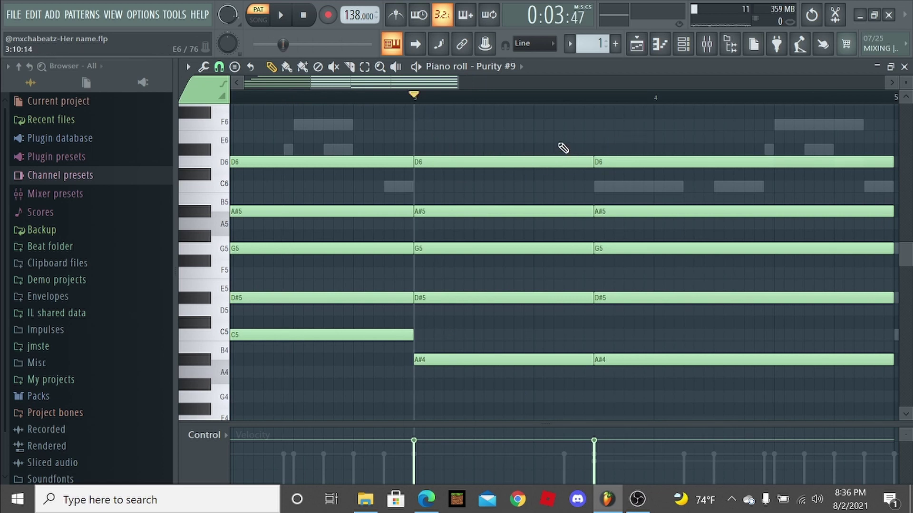
pyautogui.moveTo(557, 136); pyautogui.dragTo(459, 430)
pyautogui.moveTo(564, 136); pyautogui.dragTo(446, 423)
pyautogui.moveTo(462, 346); pyautogui.dragTo(642, 349)
pyautogui.rightClick(627, 349)
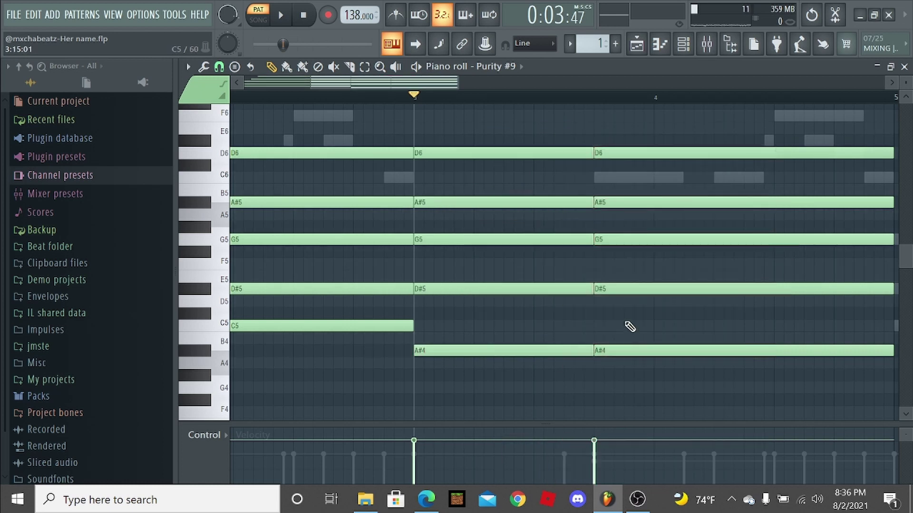
pyautogui.press('space')
pyautogui.scroll(-4, 627, 326)
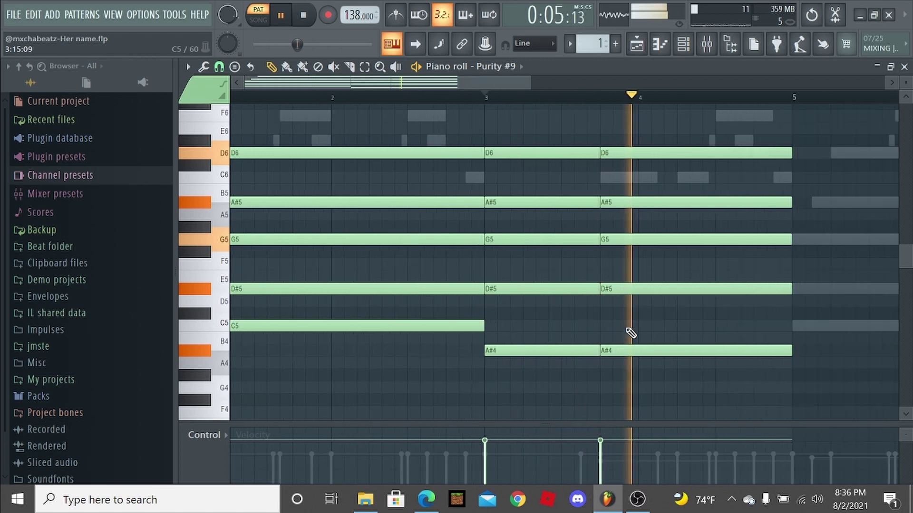
pyautogui.scroll(3, 627, 309)
pyautogui.press('space')
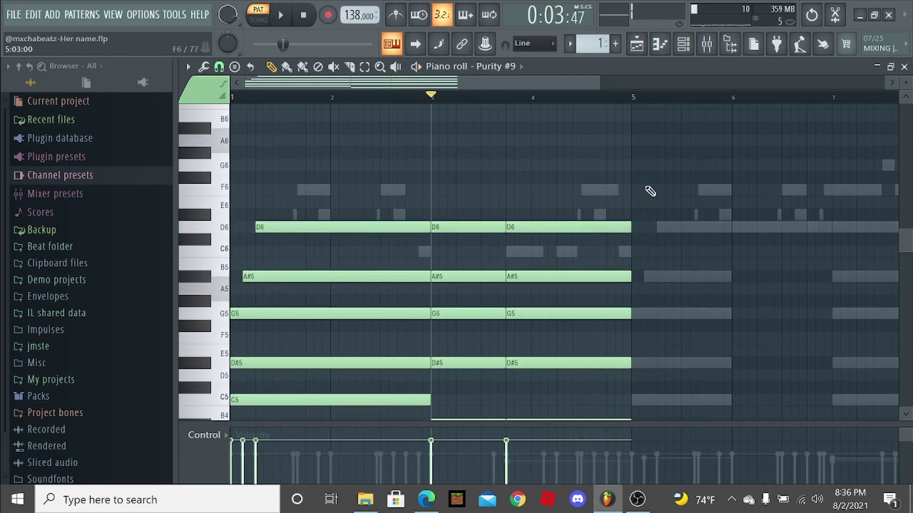
# - Select all the chords from bar 1 to bar 5 and duplicate them so the copy starts at bar 5
pyautogui.scroll(-3, 679, 151)
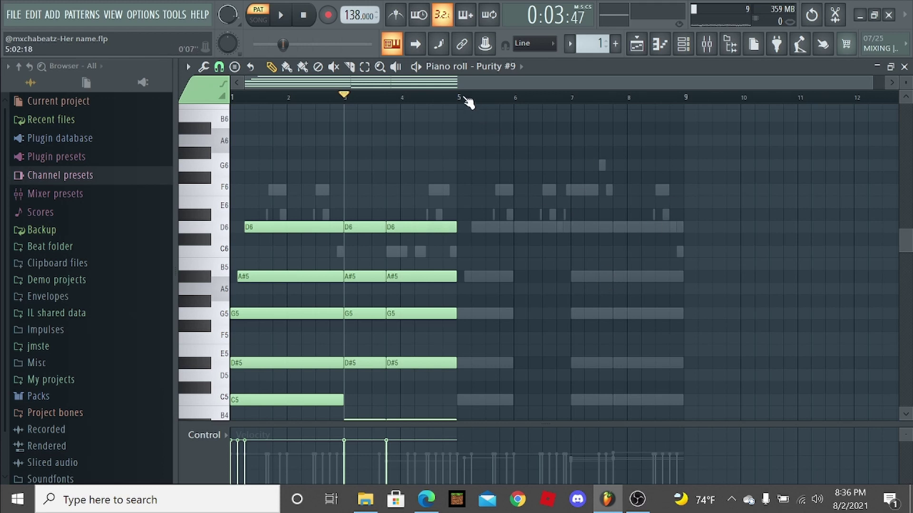
pyautogui.moveTo(460, 99); pyautogui.dragTo(8, 233)
pyautogui.scroll(2, 392, 106)
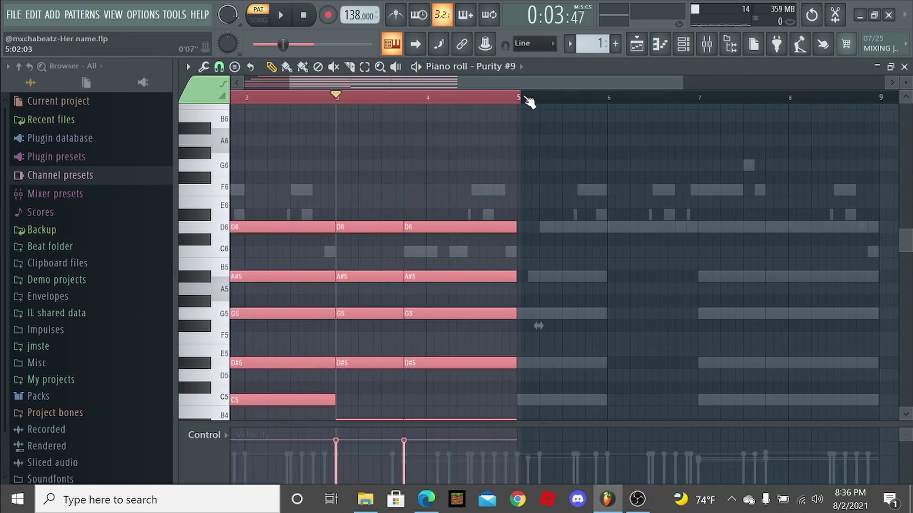
pyautogui.hotkey('ctrl', 'v')
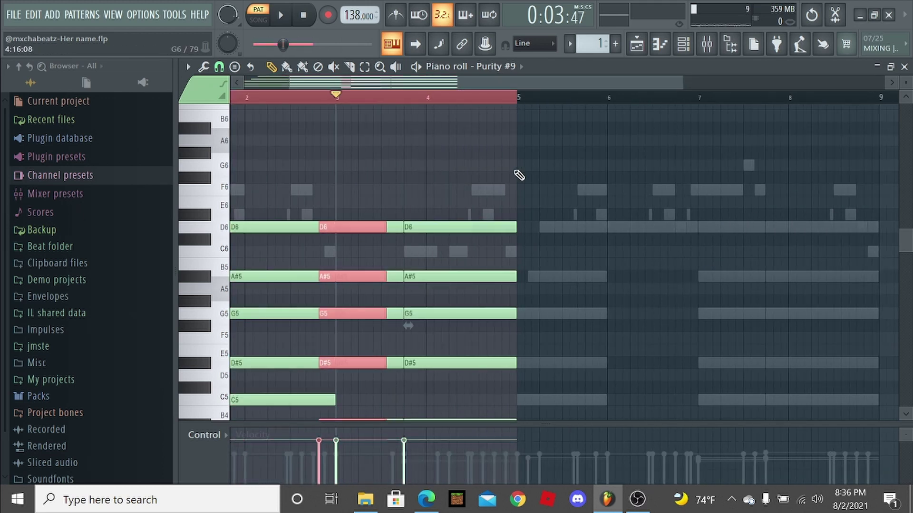
pyautogui.click(812, 15)
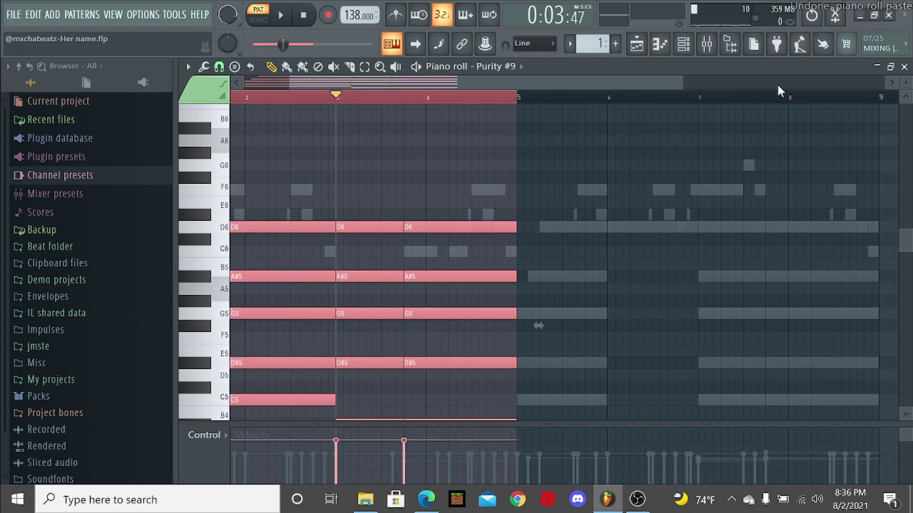
pyautogui.hotkey('ctrl', 'b')
pyautogui.scroll(-3, 589, 147)
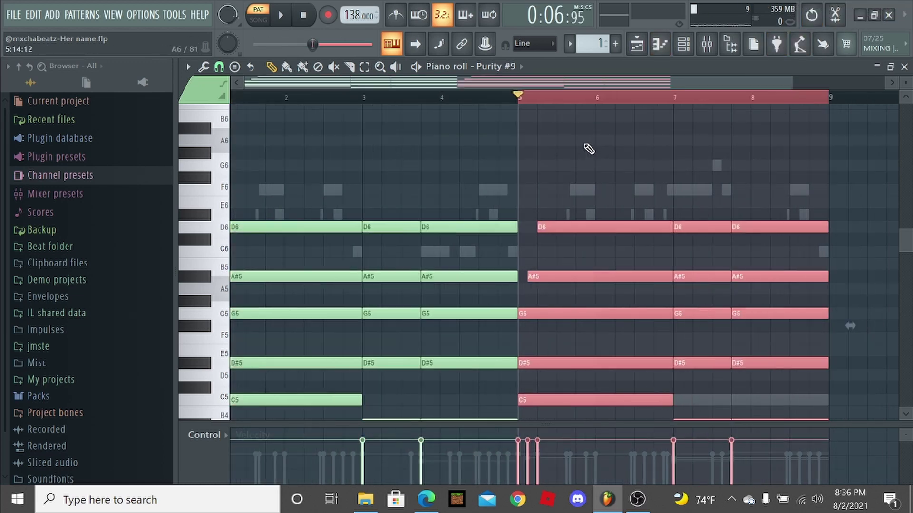
# - Reselect the chords between bars 1 and 5 and try to duplicate them after bar 5 again
pyautogui.keyDown('ctrl'); pyautogui.click(676, 101); pyautogui.keyUp('ctrl')
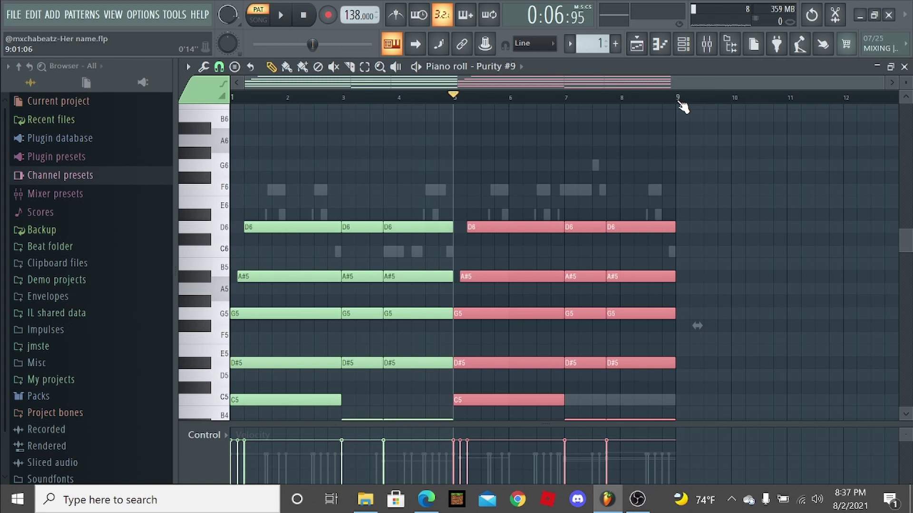
pyautogui.moveTo(677, 102); pyautogui.dragTo(206, 171)
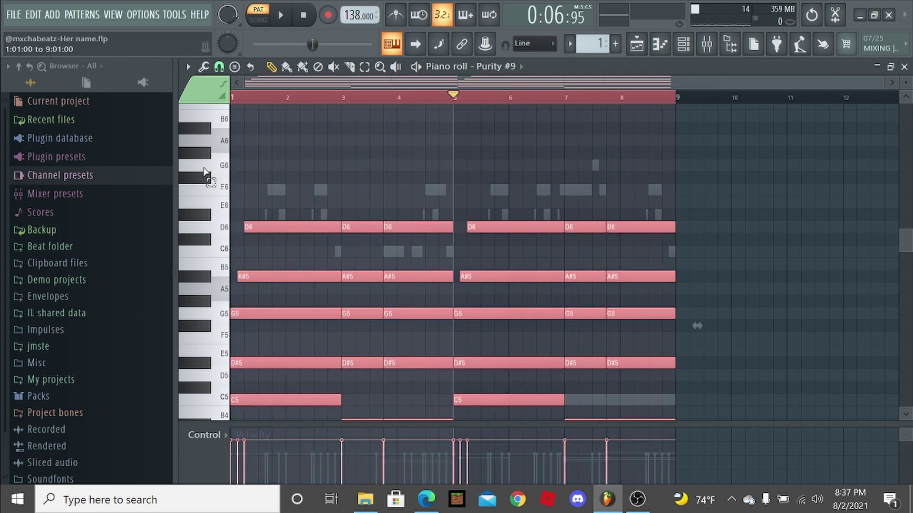
pyautogui.moveTo(677, 102); pyautogui.dragTo(460, 132)
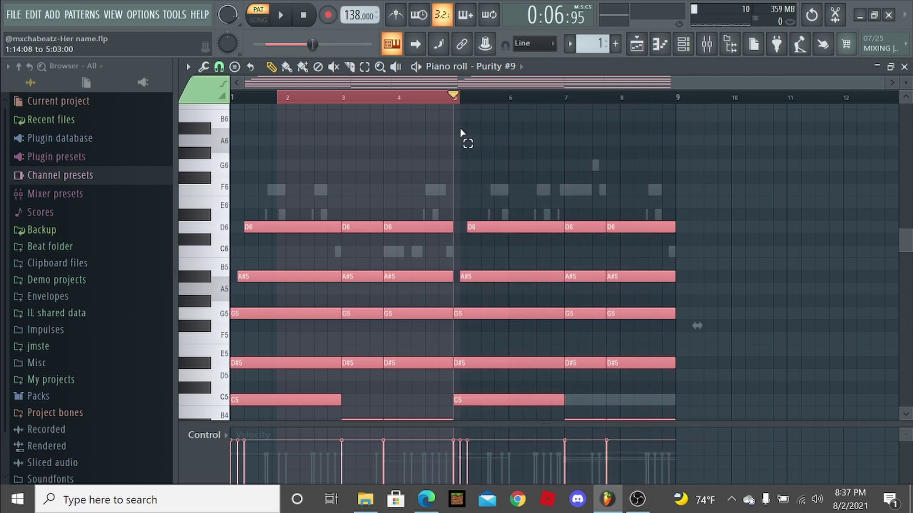
pyautogui.scroll(4, 448, 123)
pyautogui.scroll(-2, 448, 110)
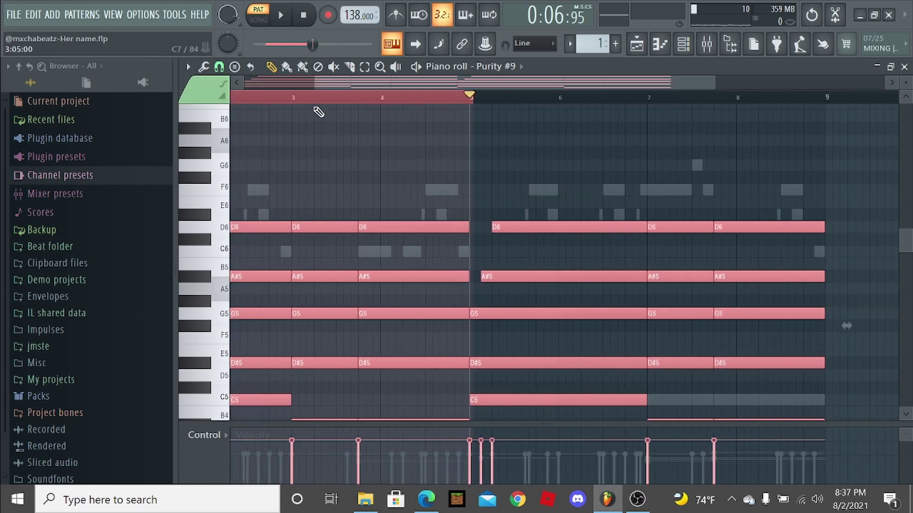
pyautogui.moveTo(306, 102); pyautogui.dragTo(6, 137)
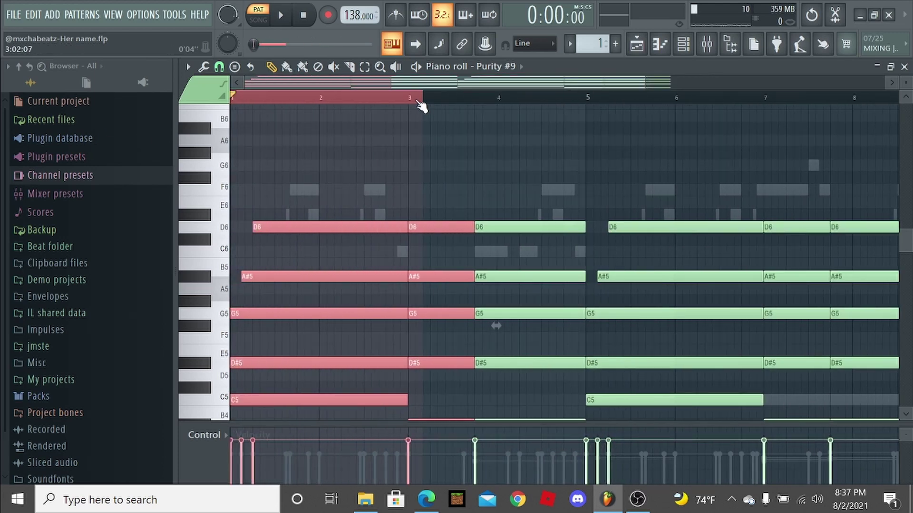
pyautogui.moveTo(418, 103); pyautogui.dragTo(587, 133)
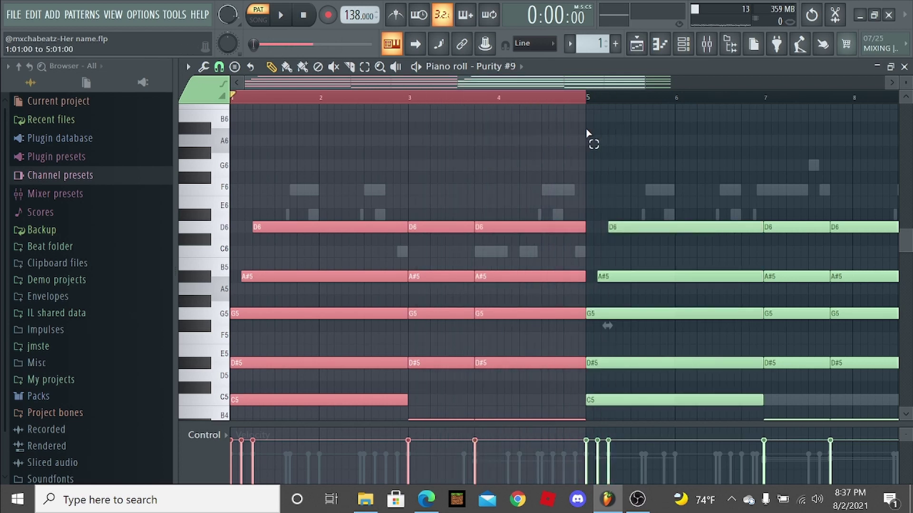
pyautogui.hotkey('ctrl', 'b')
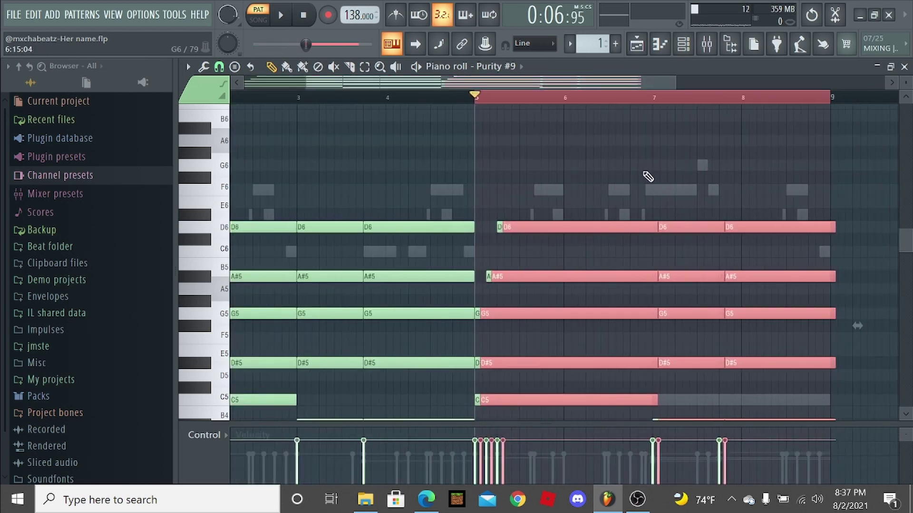
pyautogui.scroll(-2, 649, 188)
pyautogui.scroll(-2, 585, 180)
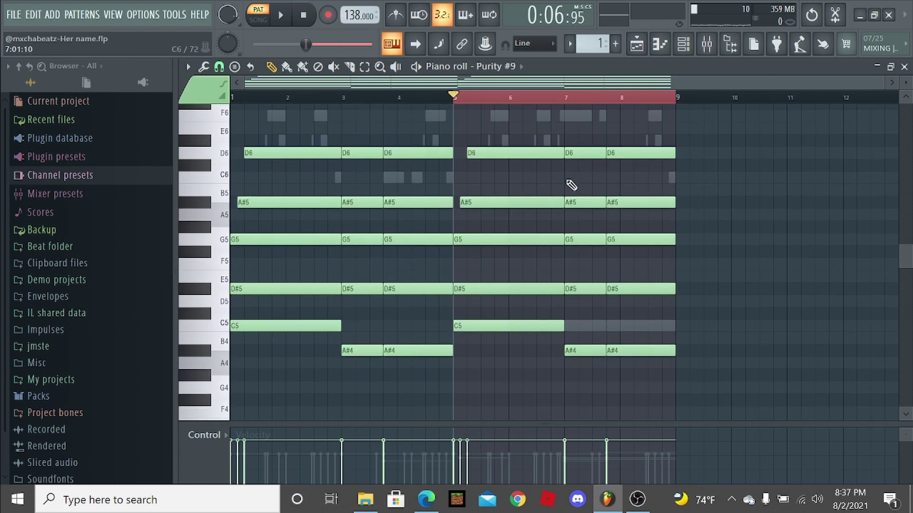
# - Shorten the C5, D#5, G5 and A#5 notes of the chord at bar 5 to end at bar 6, and deselect them
pyautogui.scroll(4, 504, 285)
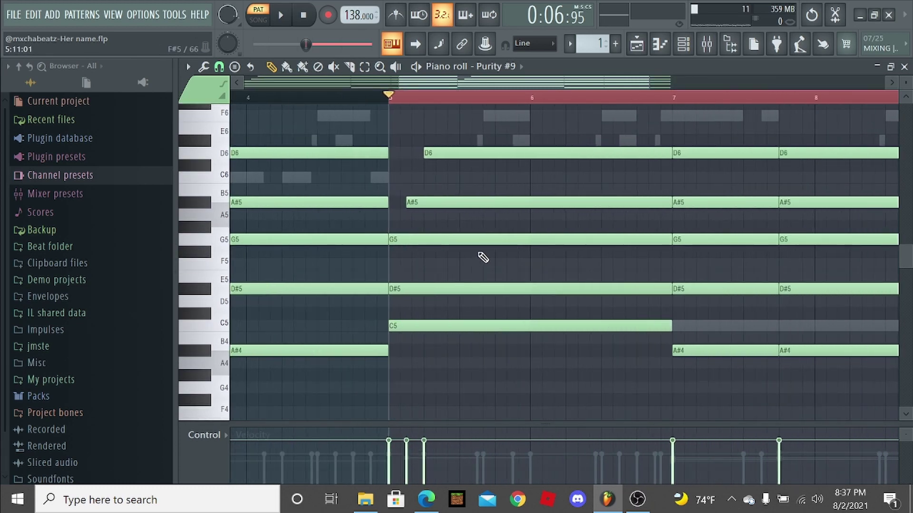
pyautogui.scroll(1, 523, 248)
pyautogui.scroll(-1, 665, 221)
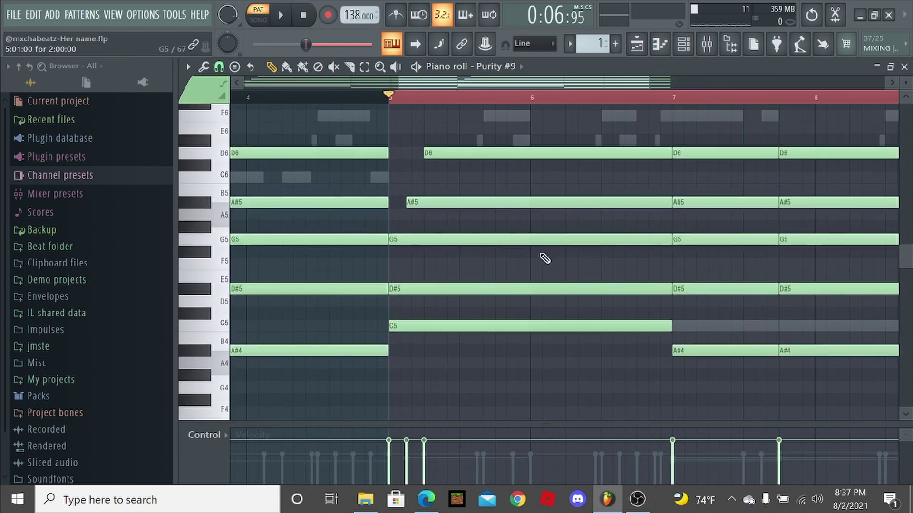
pyautogui.scroll(-2, 531, 225)
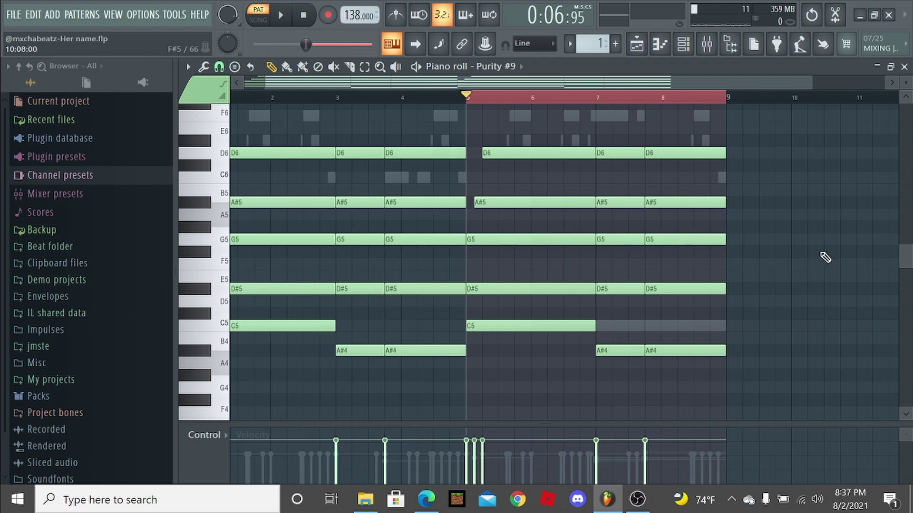
pyautogui.scroll(2, 523, 213)
pyautogui.moveTo(504, 190); pyautogui.dragTo(653, 361)
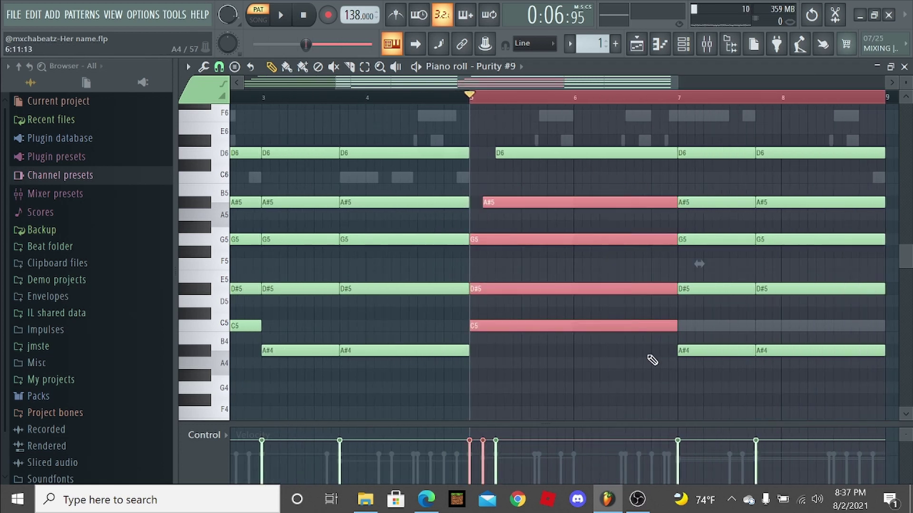
pyautogui.moveTo(676, 323); pyautogui.dragTo(567, 346)
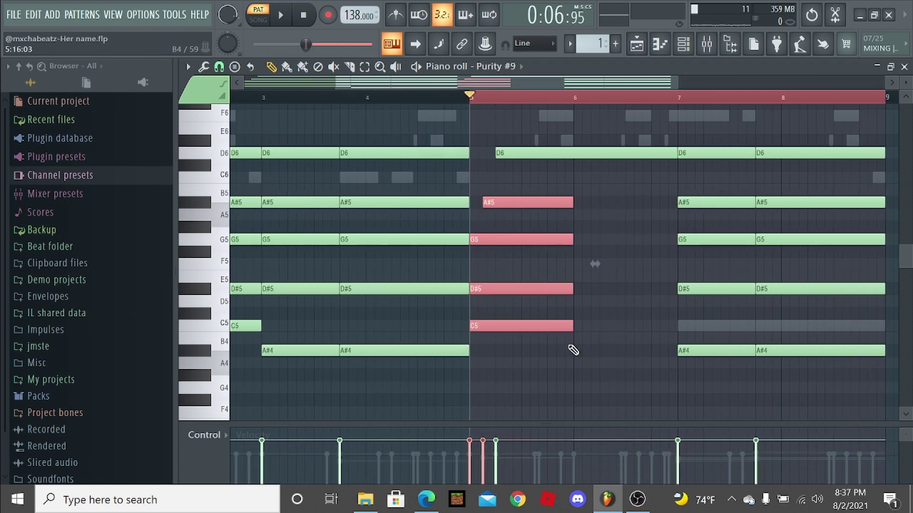
pyautogui.scroll(2, 601, 255)
pyautogui.click(576, 289)
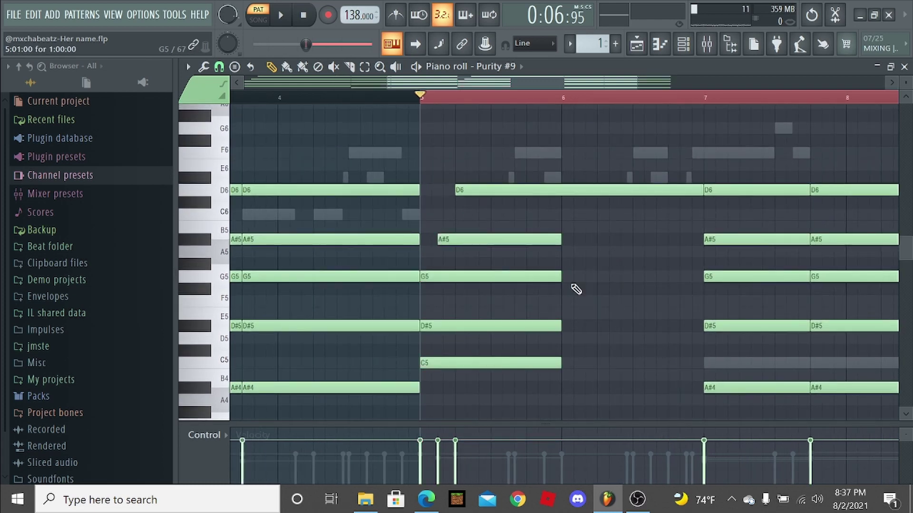
# - Divide the long D6 note of the bar 5 chord into two notes meeting at bar 6, the second ending at bar 7
pyautogui.click(686, 190)
pyautogui.moveTo(700, 194)
pyautogui.mouseDown()
pyautogui.moveTo(522, 217)
pyautogui.moveTo(701, 234)
pyautogui.mouseUp()
pyautogui.keyDown('ctrl'); pyautogui.scroll(2, 579, 222); pyautogui.keyUp('ctrl')
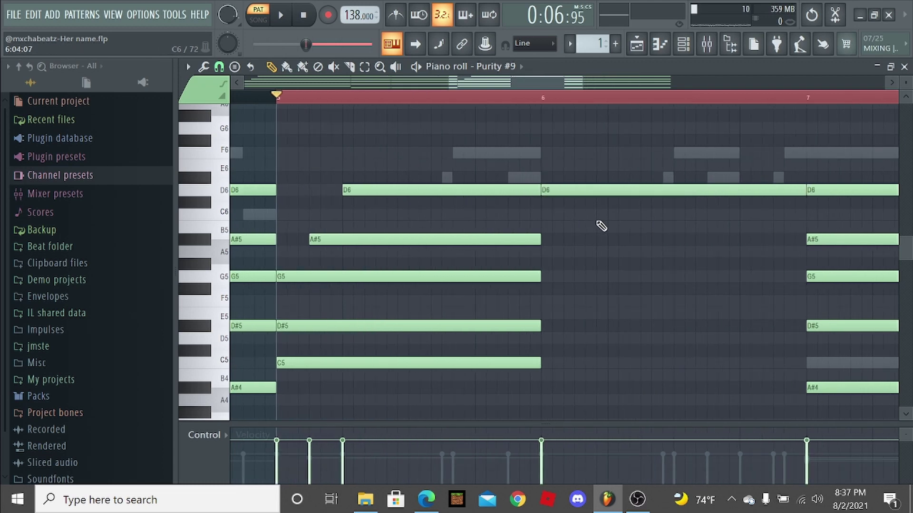
# - Play back the edited chords from bar 5, stop, and select and deselect all the notes from bar 1 to bar 9
pyautogui.press('space')
pyautogui.keyDown('ctrl'); pyautogui.scroll(-3, 649, 241); pyautogui.keyUp('ctrl')
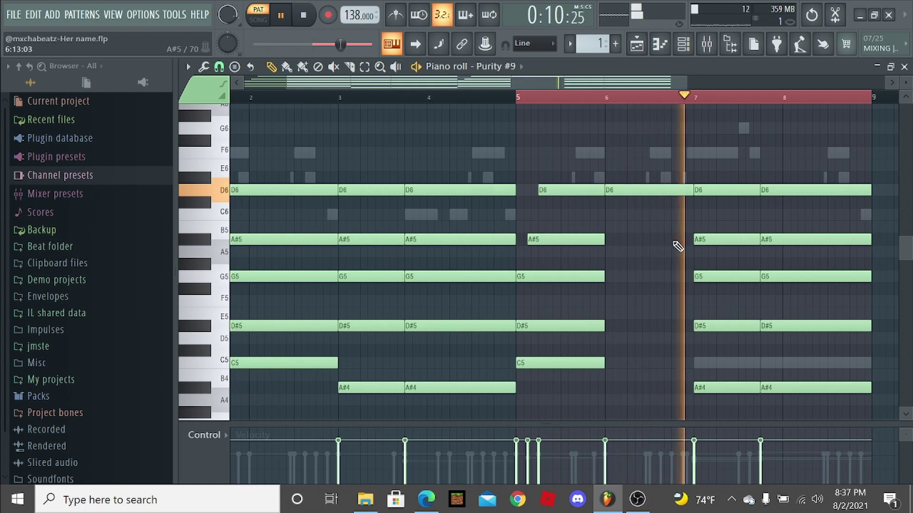
pyautogui.hotkey('ctrl', 'a')
pyautogui.hotkey('ctrl', 'd')
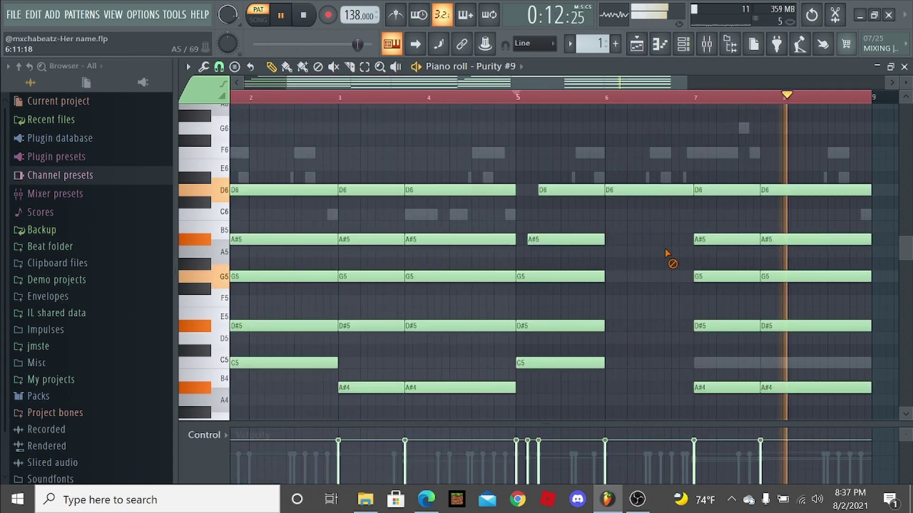
pyautogui.keyDown('ctrl'); pyautogui.scroll(-2, 644, 229); pyautogui.keyUp('ctrl')
pyautogui.press('space')
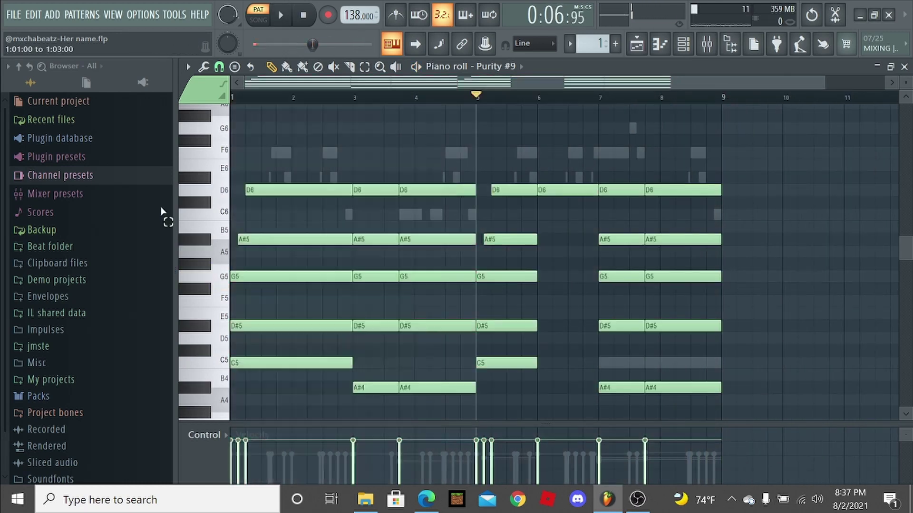
pyautogui.hotkey('ctrl', 'a')
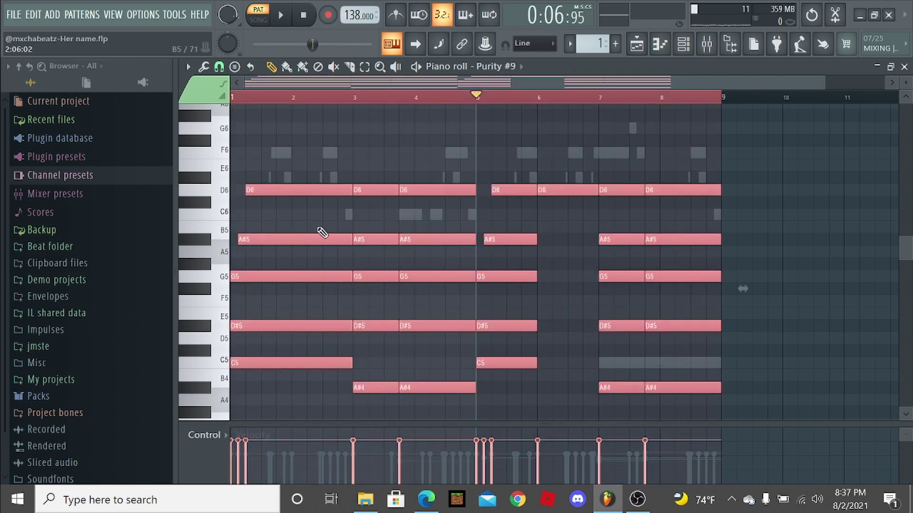
pyautogui.hotkey('ctrl', 'd')
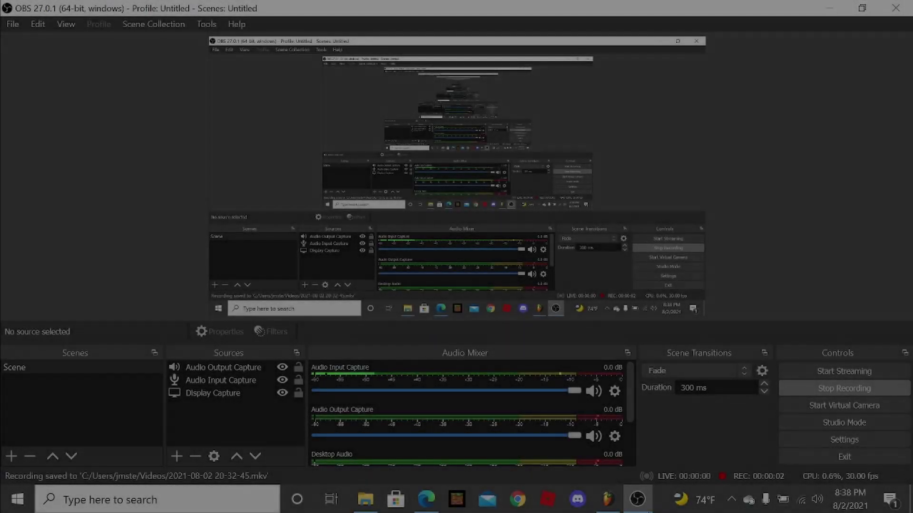
# - Return to FL Studio and open the original Purity channel's piano roll to examine the chord and melody notes in the opening bars
pyautogui.click(648, 504)
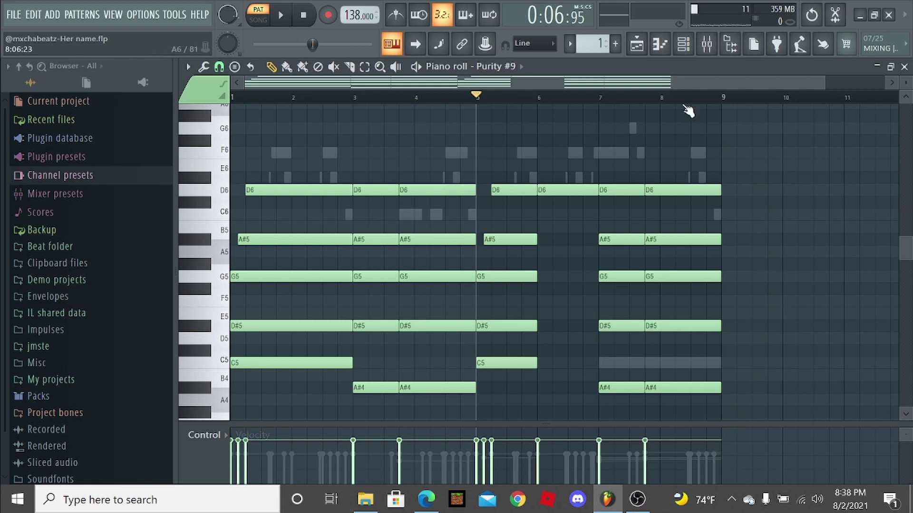
pyautogui.click(683, 43)
pyautogui.click(248, 96)
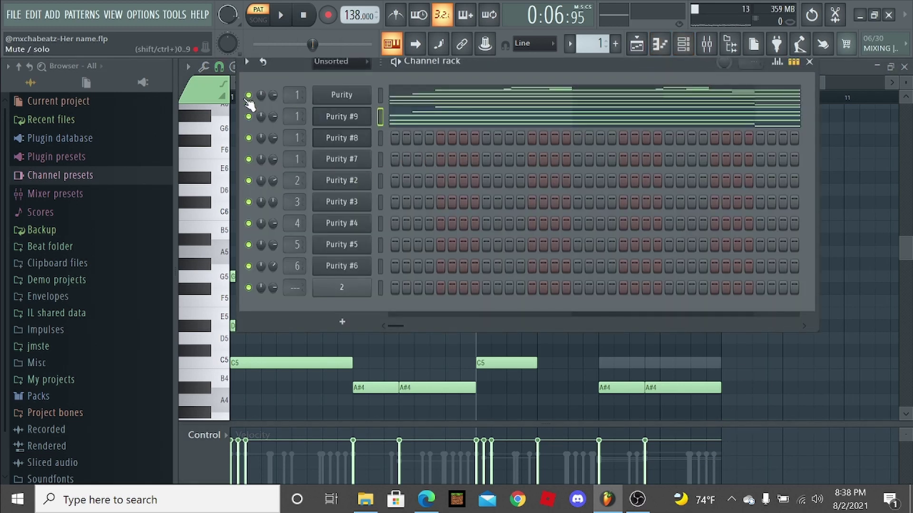
pyautogui.click(495, 103)
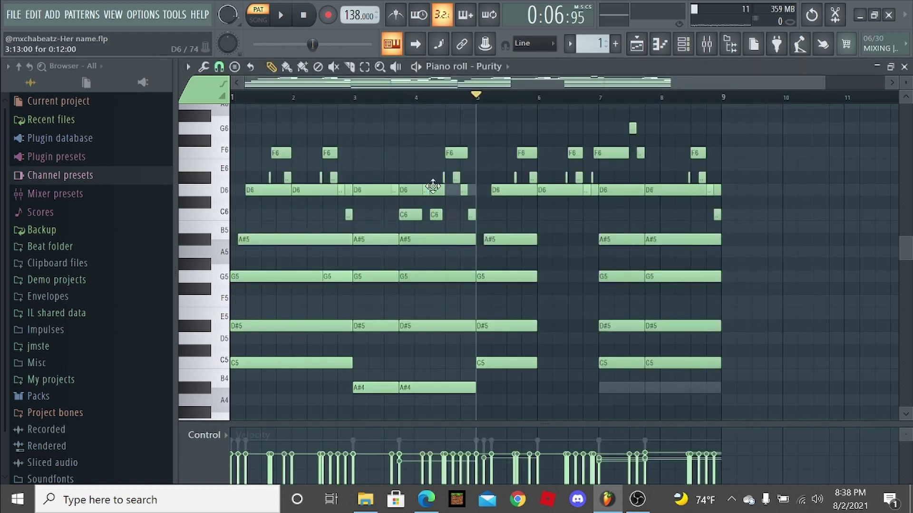
pyautogui.scroll(6, 206, 239)
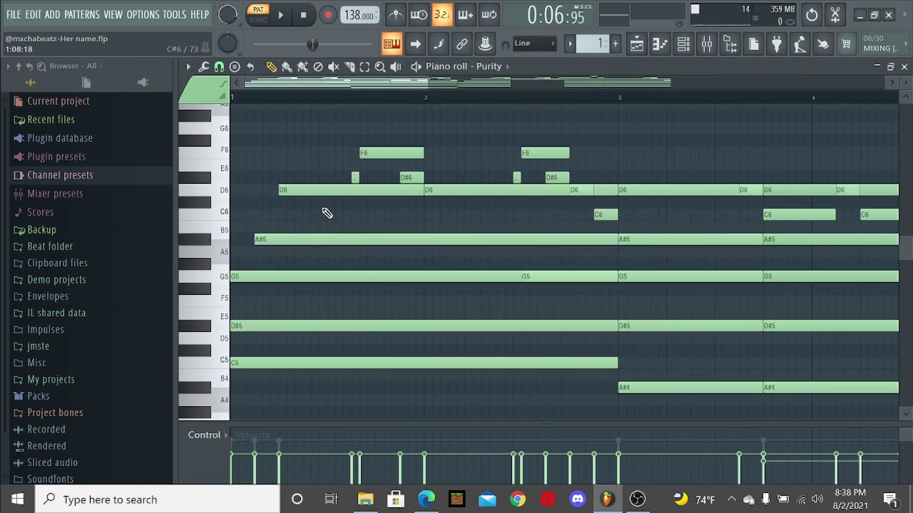
pyautogui.scroll(-3, 370, 183)
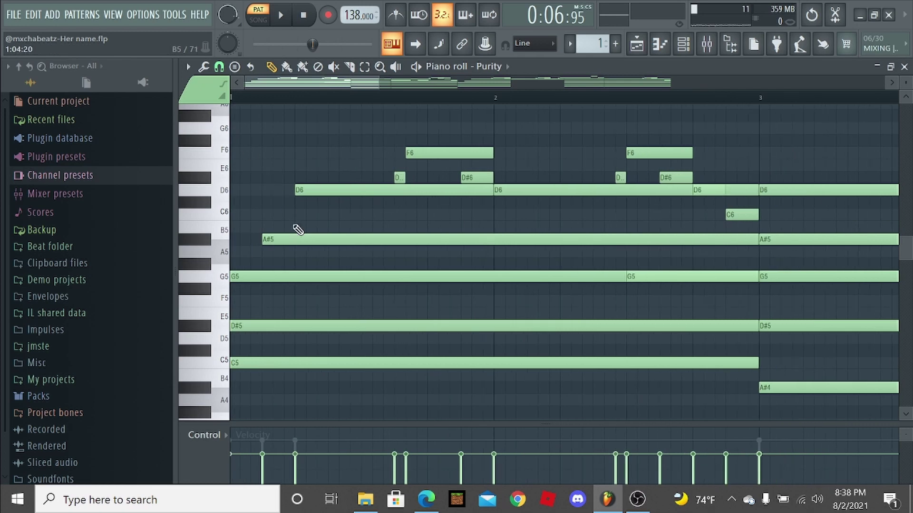
pyautogui.scroll(3, 294, 225)
pyautogui.scroll(-1, 407, 204)
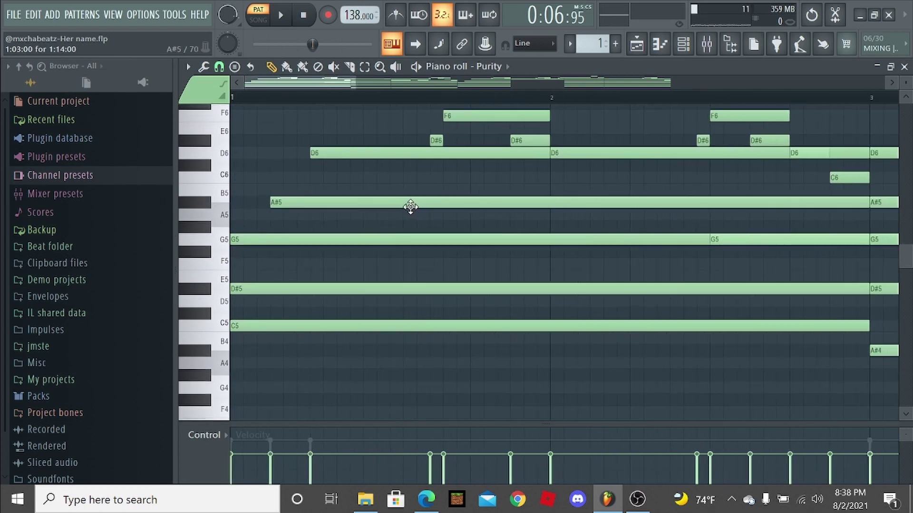
# - Play back the opening bars, stop, and examine the short D#6 melody note in bar 1
pyautogui.scroll(1, 320, 116)
pyautogui.press('space')
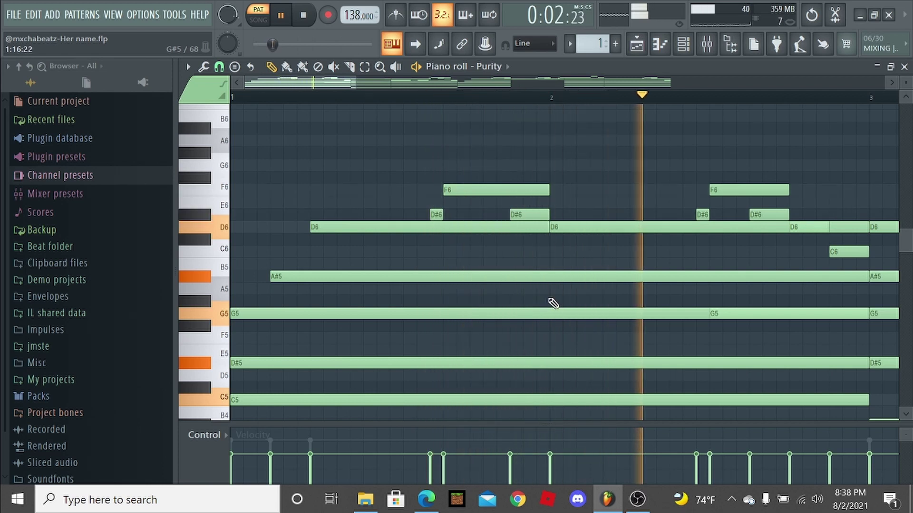
pyautogui.press('space')
pyautogui.scroll(1, 387, 287)
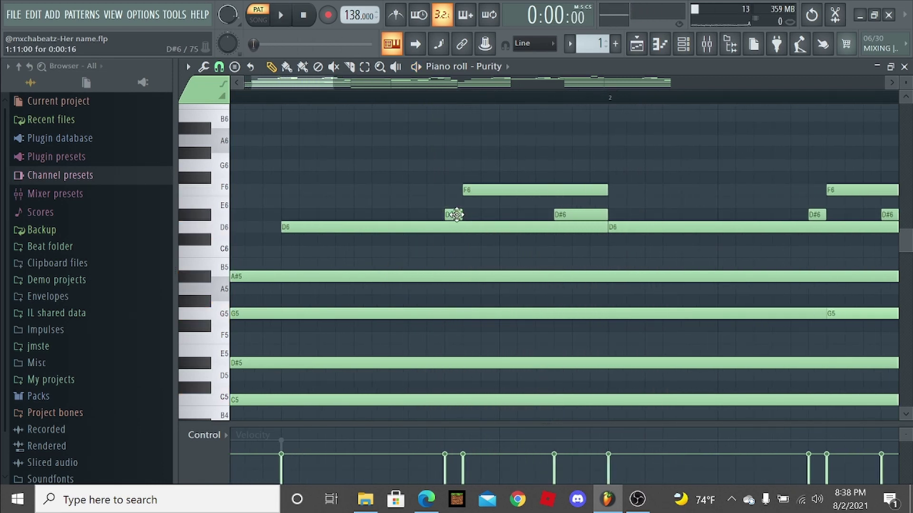
pyautogui.moveTo(457, 214); pyautogui.dragTo(347, 231)
pyautogui.press('space')
pyautogui.press('space')
pyautogui.scroll(-2, 372, 228)
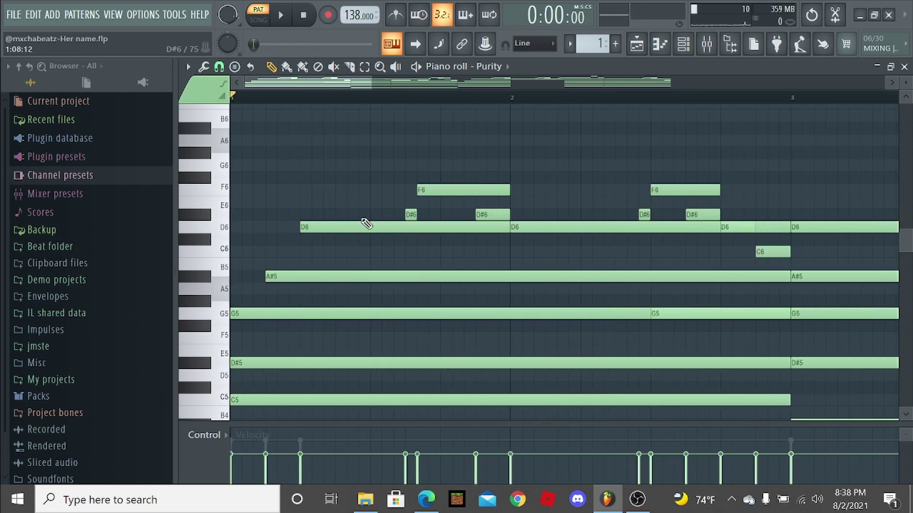
# - Place a short F6 trial note in bar 1 ahead of the short D#6 note
pyautogui.scroll(2, 368, 222)
pyautogui.click(388, 193)
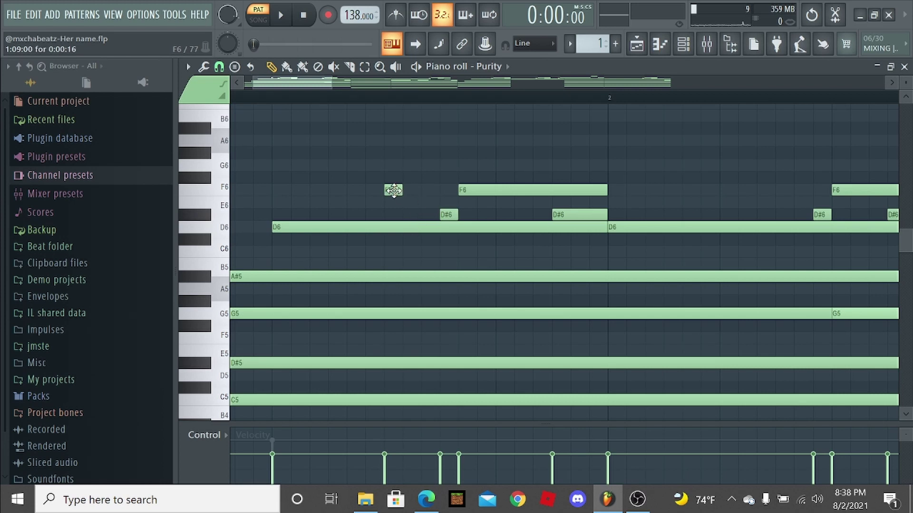
pyautogui.moveTo(394, 192)
pyautogui.mouseDown()
pyautogui.moveTo(395, 204)
pyautogui.moveTo(396, 193)
pyautogui.mouseUp()
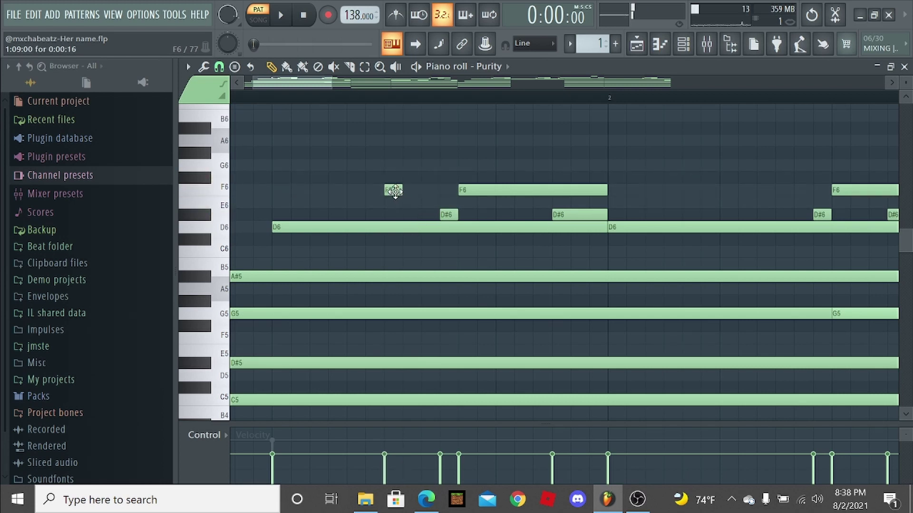
# - Set the piano roll's snap to 1/6 beat
pyautogui.click(219, 66)
pyautogui.click(220, 67)
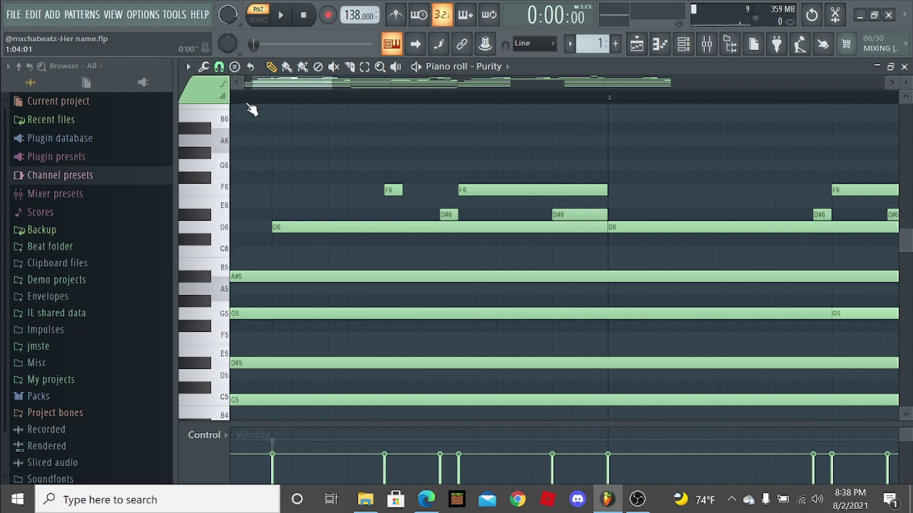
pyautogui.click(220, 66)
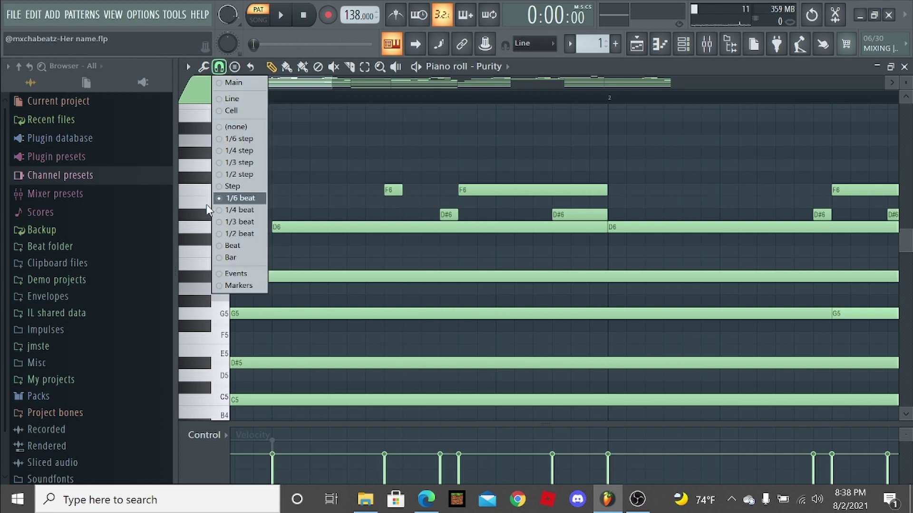
pyautogui.click(252, 199)
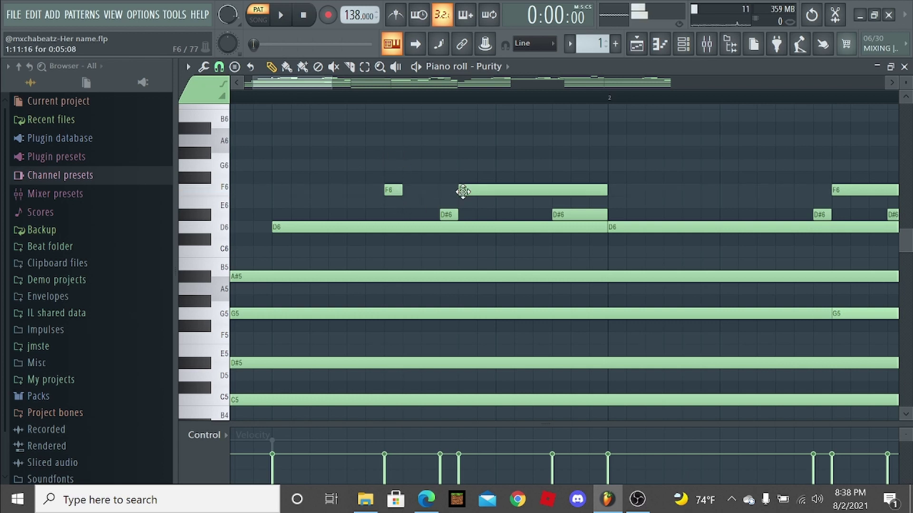
# - Try longer E6 and A6 notes in bar 1, and delete them together with the short F6 trial note
pyautogui.click(479, 202)
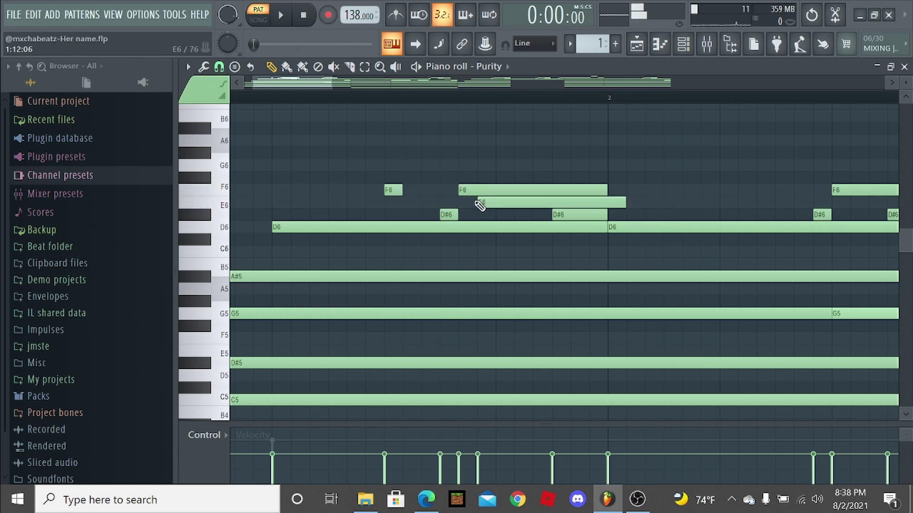
pyautogui.rightClick(480, 205)
pyautogui.click(497, 141)
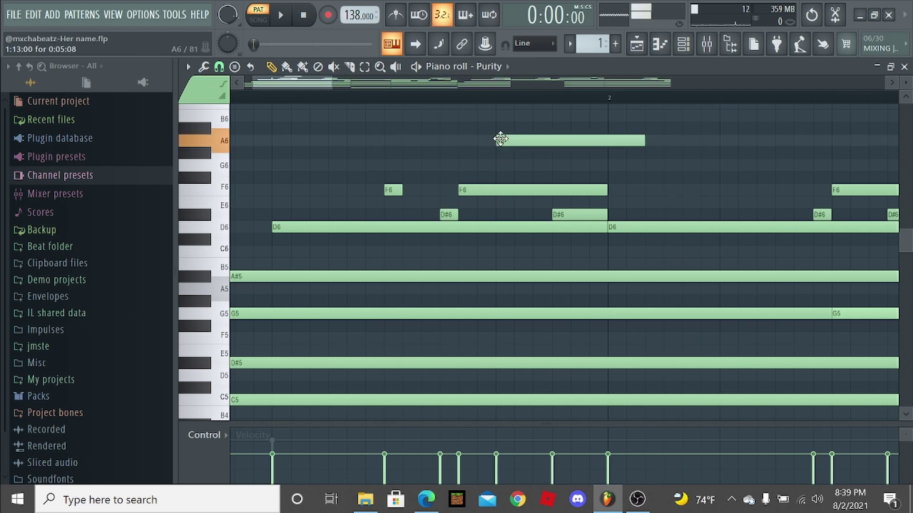
pyautogui.moveTo(622, 147)
pyautogui.mouseDown()
pyautogui.moveTo(493, 152)
pyautogui.moveTo(448, 167)
pyautogui.moveTo(499, 159)
pyautogui.moveTo(572, 173)
pyautogui.moveTo(608, 166)
pyautogui.moveTo(548, 147)
pyautogui.moveTo(515, 153)
pyautogui.mouseUp()
pyautogui.rightClick(509, 140)
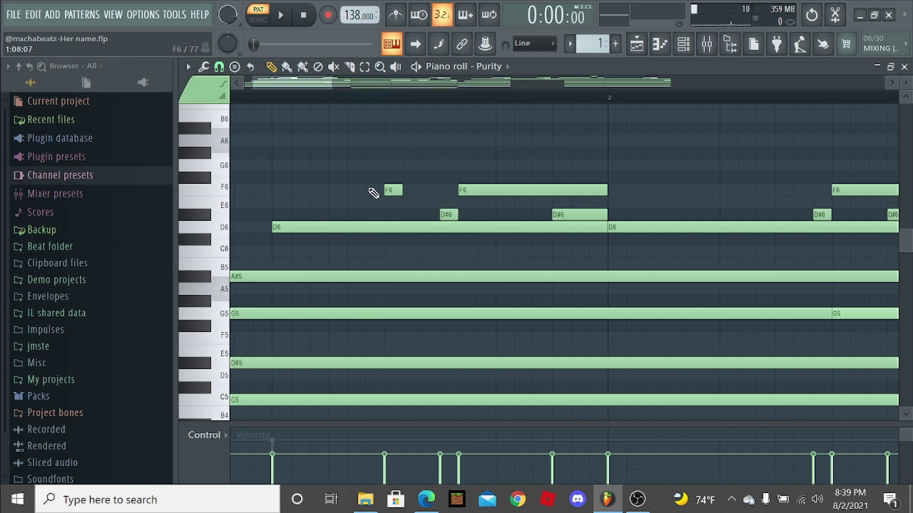
pyautogui.rightClick(393, 191)
# - Play the melody from bar 1 into bar 2 and stop
pyautogui.scroll(-2, 379, 197)
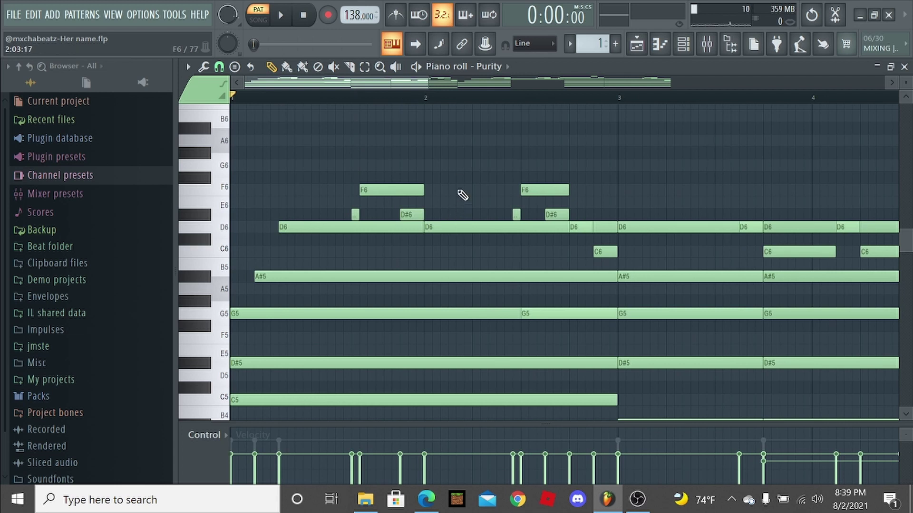
pyautogui.scroll(2, 236, 287)
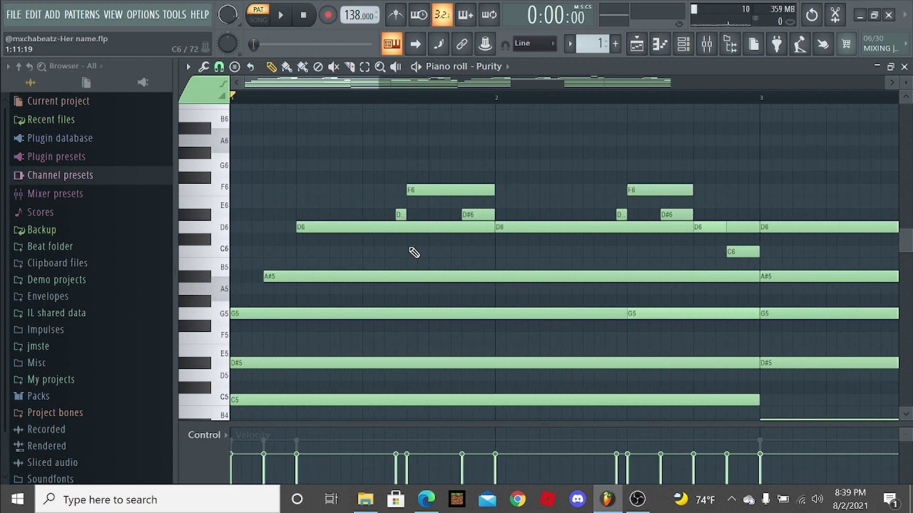
pyautogui.scroll(-2, 374, 202)
pyautogui.press('space')
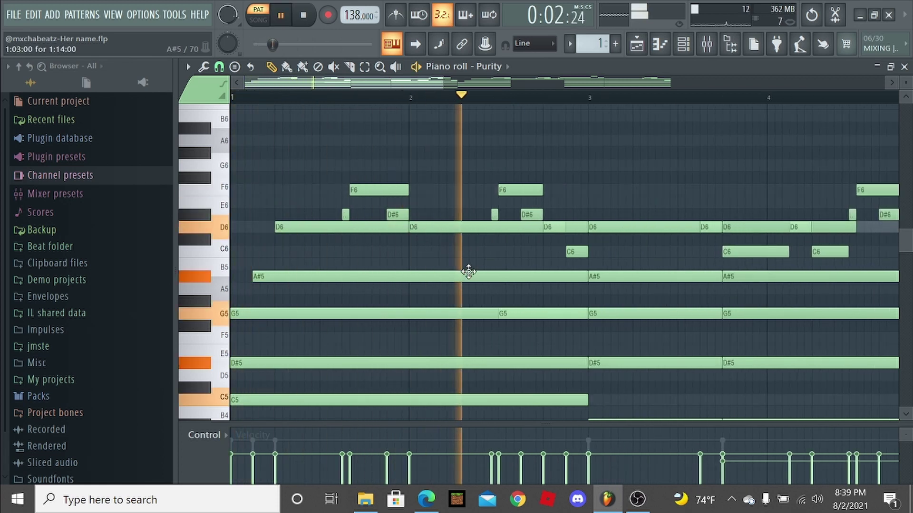
pyautogui.press('space')
# - Audition the short D#6 and long F6 notes in bar 1 and the D6 note at bar 2
pyautogui.scroll(3, 455, 273)
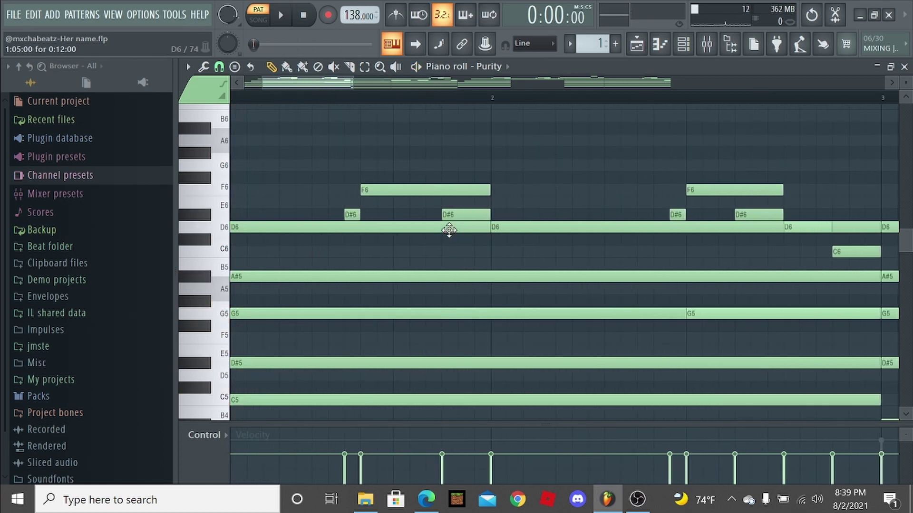
pyautogui.scroll(1, 366, 217)
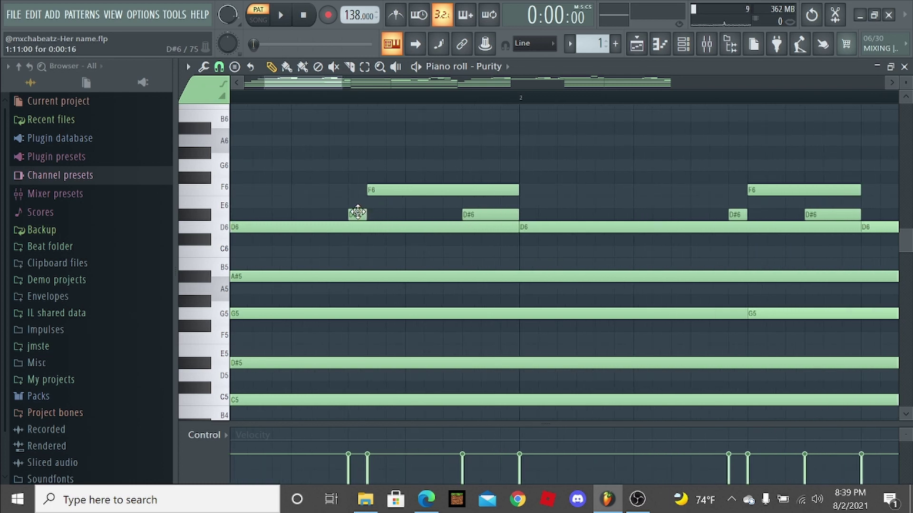
pyautogui.click(358, 213)
pyautogui.click(376, 192)
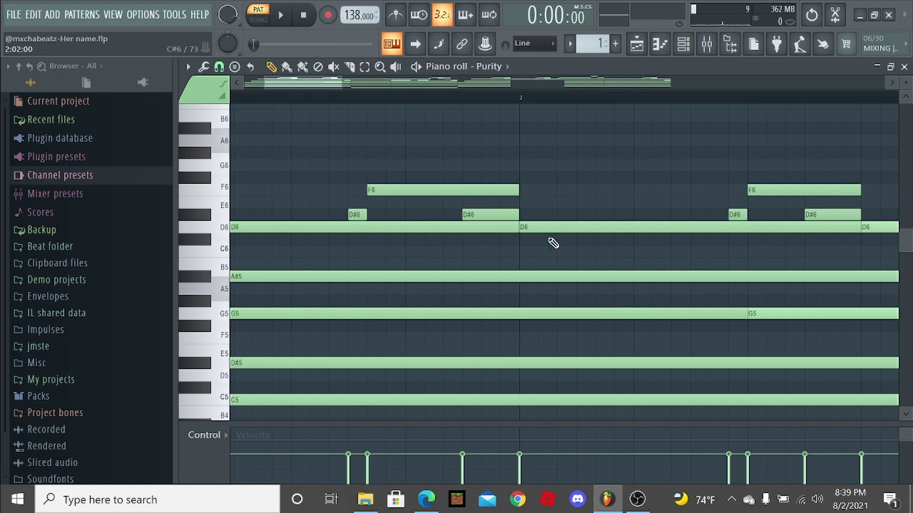
pyautogui.moveTo(542, 225)
pyautogui.mouseDown()
pyautogui.moveTo(541, 206)
pyautogui.moveTo(548, 234)
pyautogui.moveTo(534, 223)
pyautogui.mouseUp()
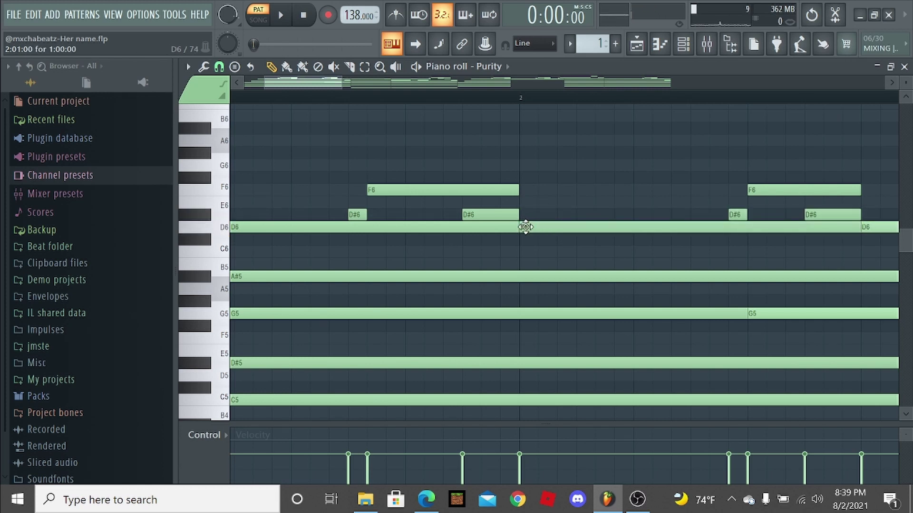
# - Replay the pattern from the start into bar 2 to hear how the D6 note continues the melody, and stop
pyautogui.keyDown('ctrl'); pyautogui.scroll(-2, 514, 247); pyautogui.keyUp('ctrl')
pyautogui.keyDown('ctrl'); pyautogui.scroll(-1, 472, 252); pyautogui.keyUp('ctrl')
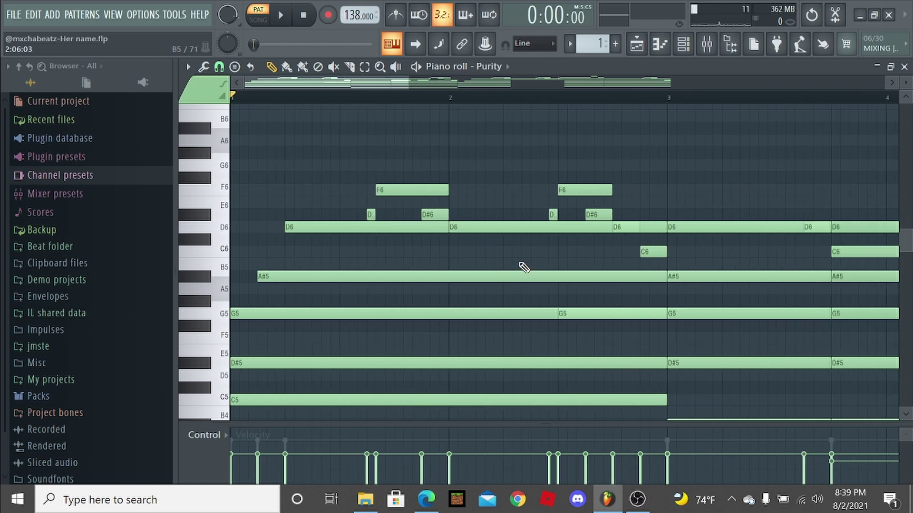
pyautogui.keyDown('ctrl'); pyautogui.scroll(1, 363, 209); pyautogui.keyUp('ctrl')
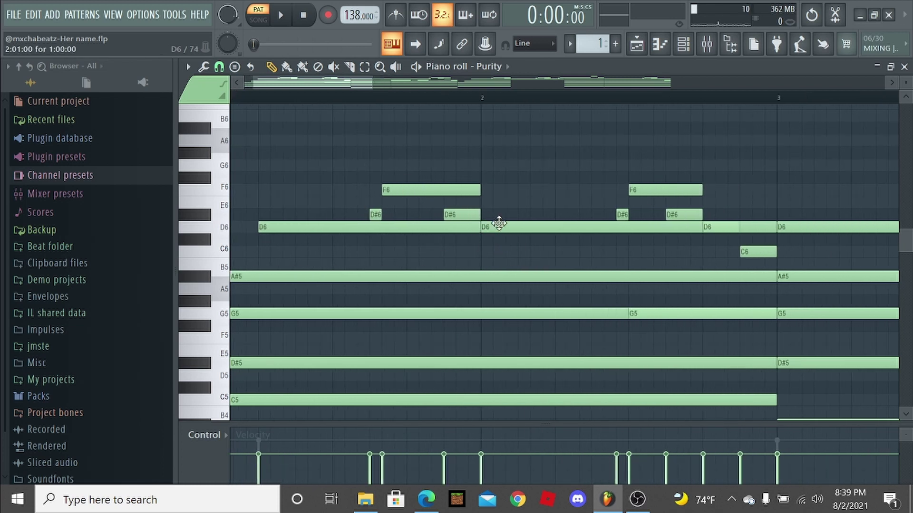
pyautogui.press('space')
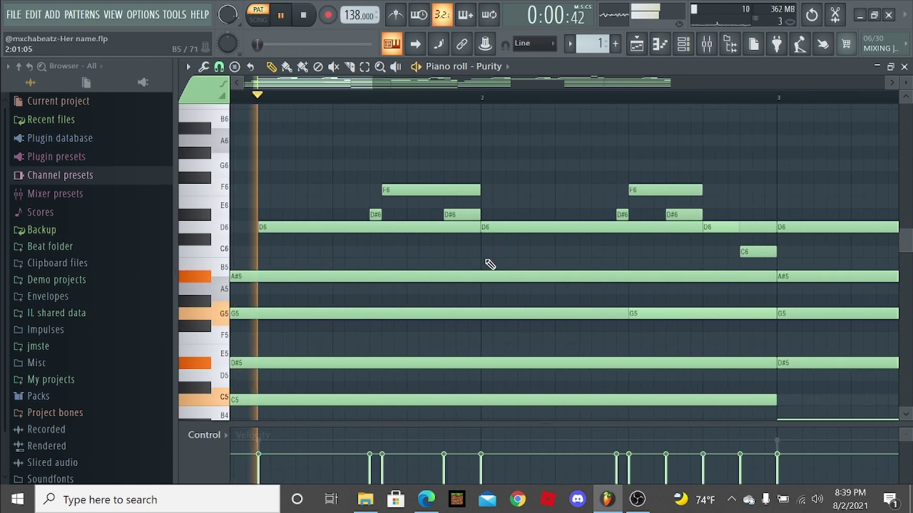
pyautogui.keyDown('ctrl'); pyautogui.scroll(-2, 509, 268); pyautogui.keyUp('ctrl')
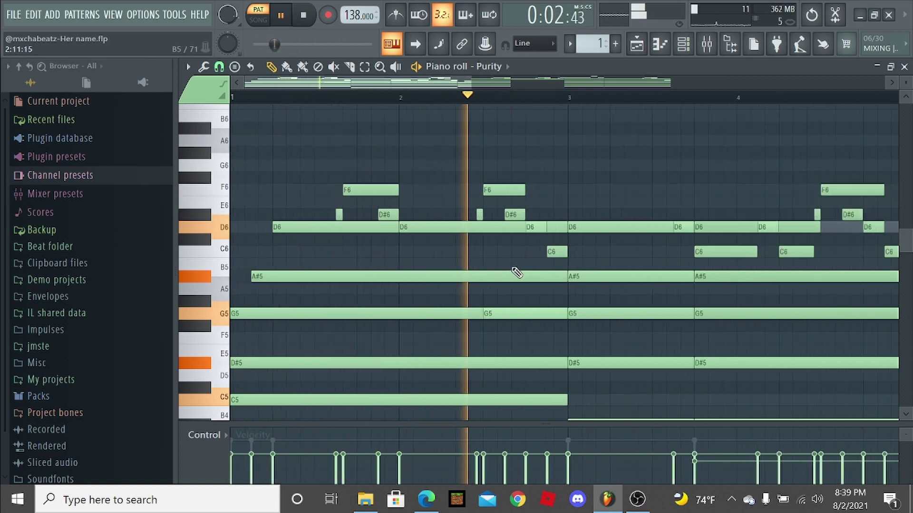
pyautogui.press('space')
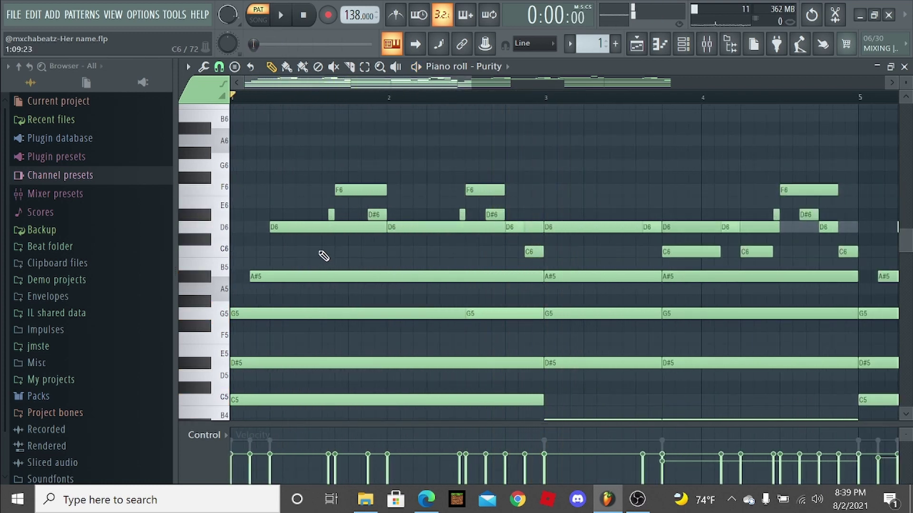
# - Select the upper melody notes of bar 1 and try copying the D#6 and F6 phrase over the matching phrase in bar 2, discarding the copy
pyautogui.keyDown('ctrl'); pyautogui.scroll(1, 323, 256); pyautogui.keyUp('ctrl')
pyautogui.keyDown('ctrl'); pyautogui.scroll(1, 320, 225); pyautogui.keyUp('ctrl')
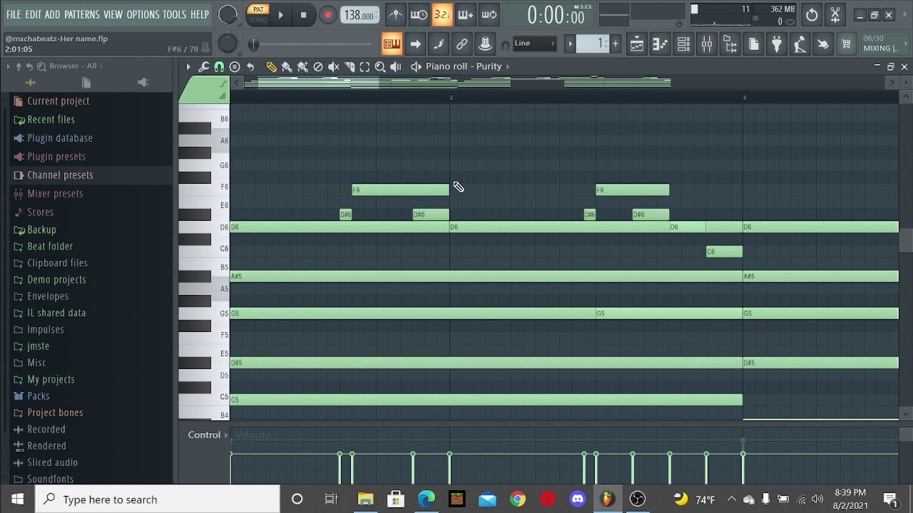
pyautogui.moveTo(435, 172); pyautogui.dragTo(349, 268)
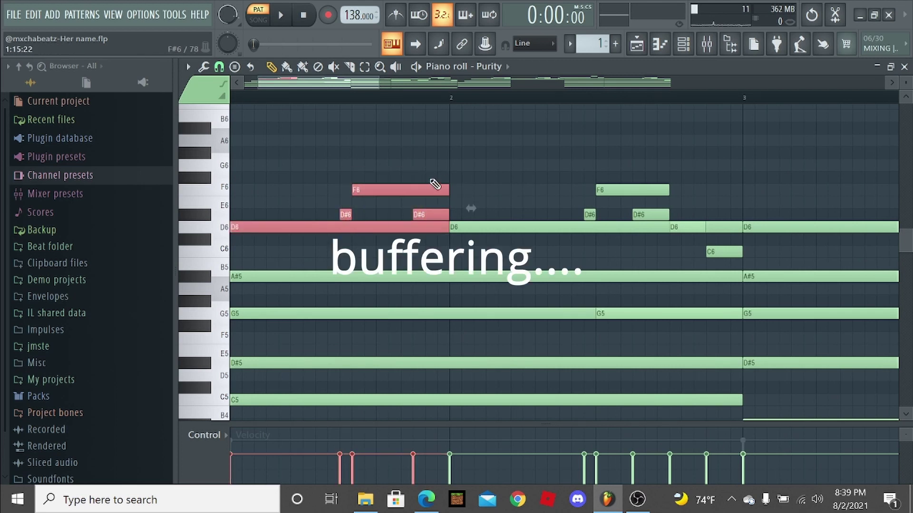
pyautogui.click(432, 177)
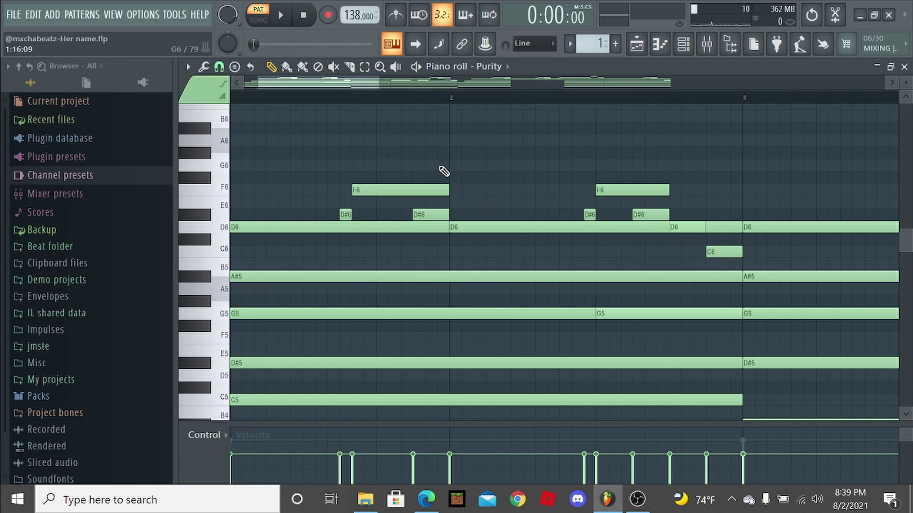
pyautogui.moveTo(440, 162); pyautogui.dragTo(618, 196)
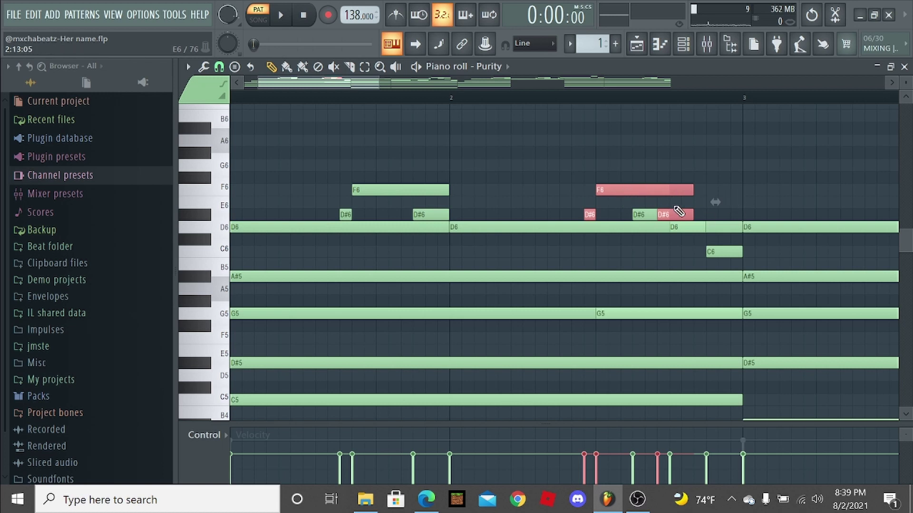
pyautogui.rightClick(665, 195)
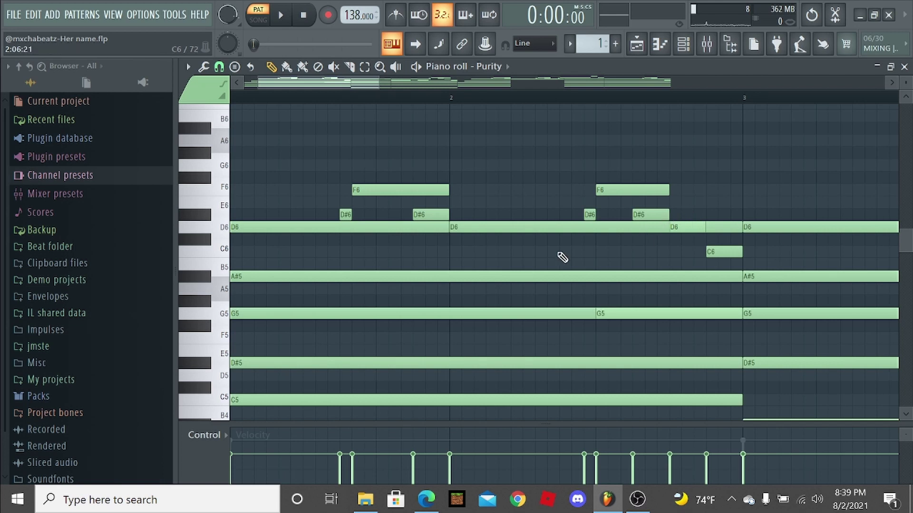
# - Audition the D6 and C6 notes that end bar 2, and play the melody from bar 2 before stopping
pyautogui.click(464, 228)
pyautogui.click(700, 230)
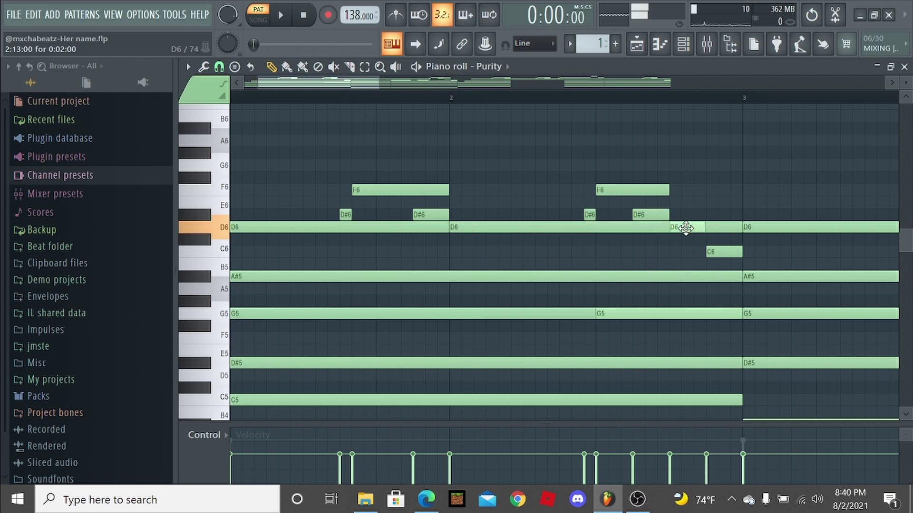
pyautogui.click(709, 251)
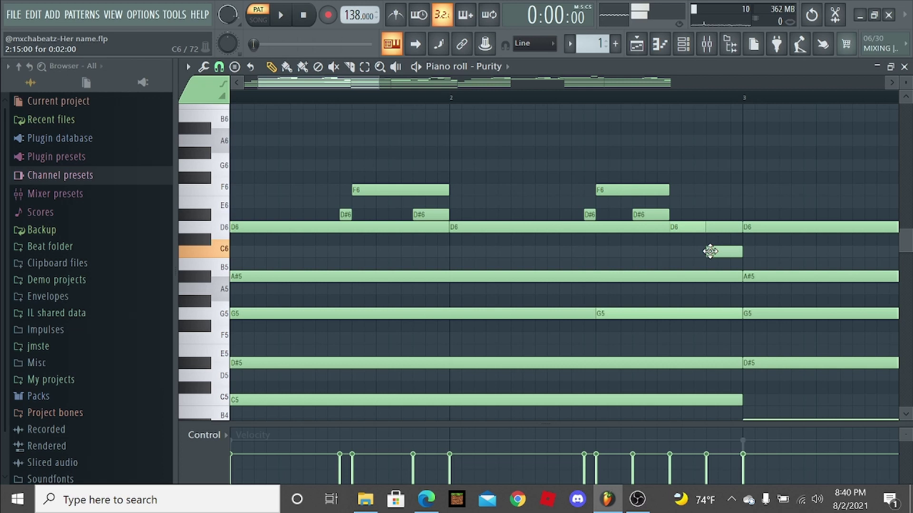
pyautogui.click(454, 106)
pyautogui.press('space')
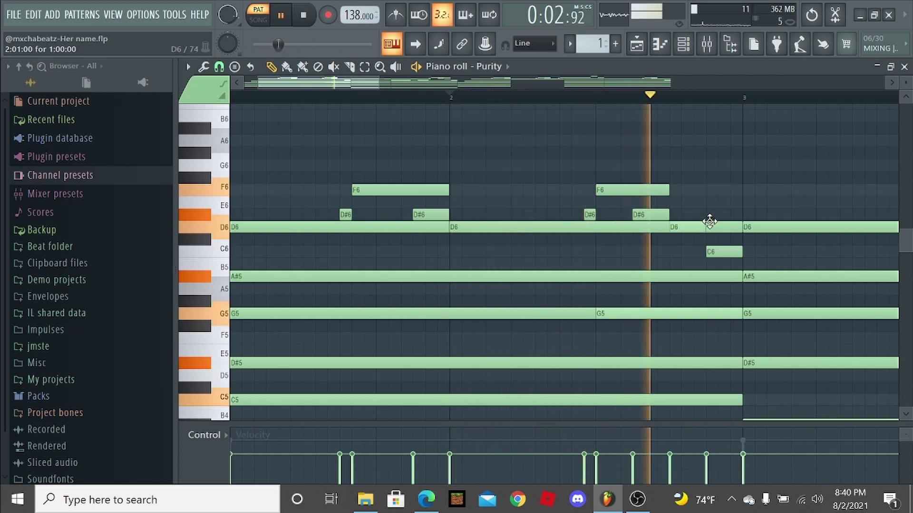
pyautogui.press('space')
# - Play from bar 2 into the chord change at bar 3, stop, and examine the chord notes across bars 1 to 5
pyautogui.scroll(-2, 744, 268)
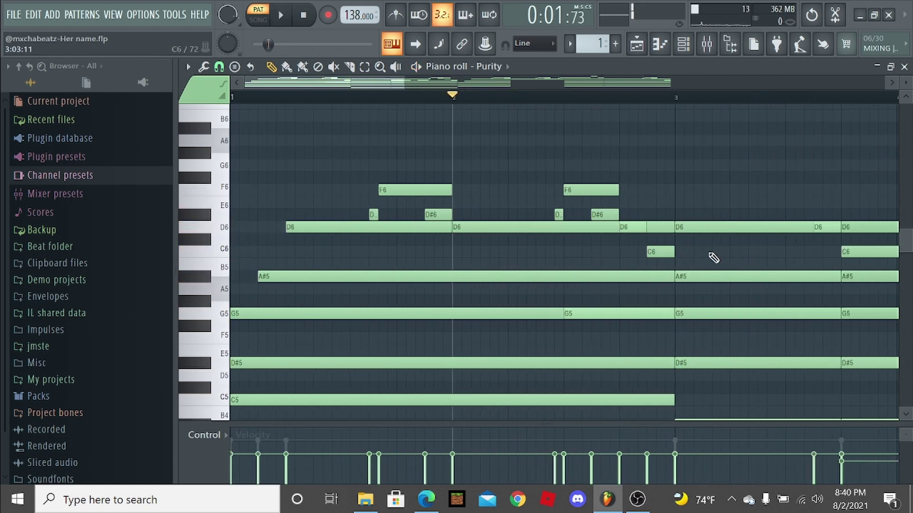
pyautogui.scroll(2, 652, 248)
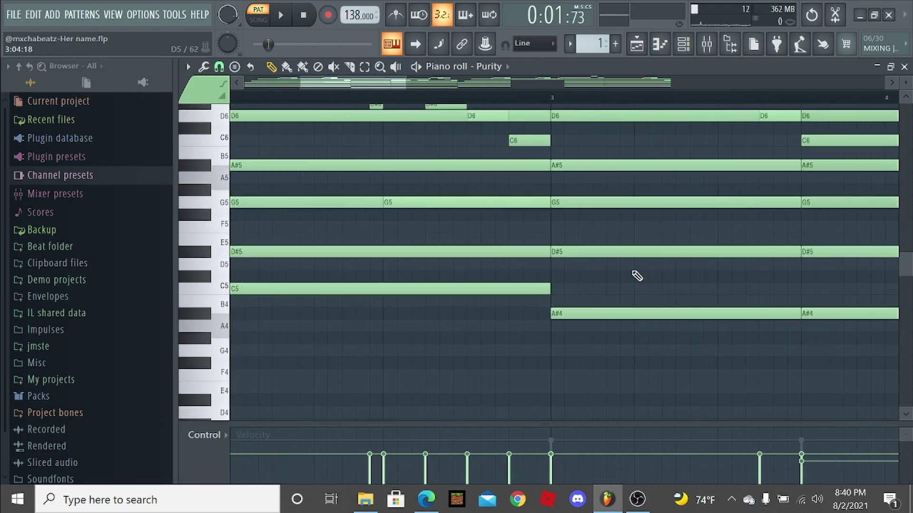
pyautogui.press('space')
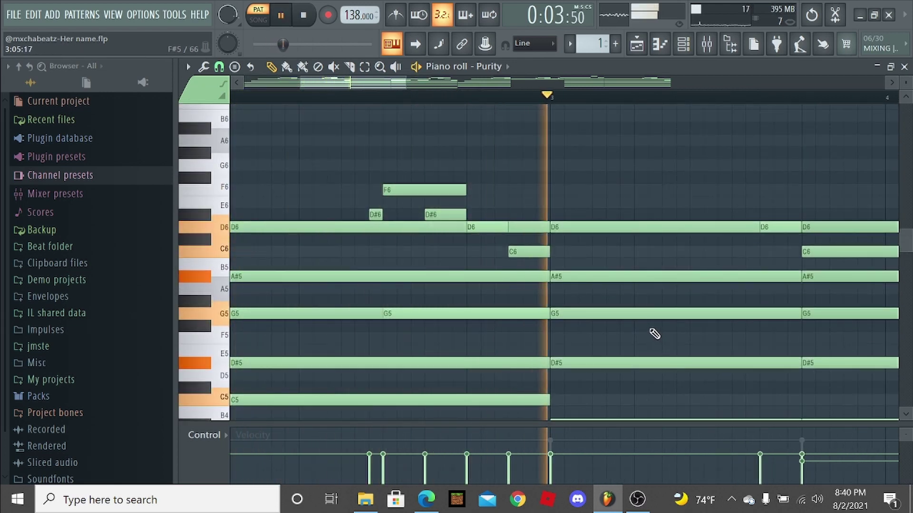
pyautogui.scroll(-2, 618, 309)
pyautogui.press('space')
pyautogui.scroll(-4, 523, 295)
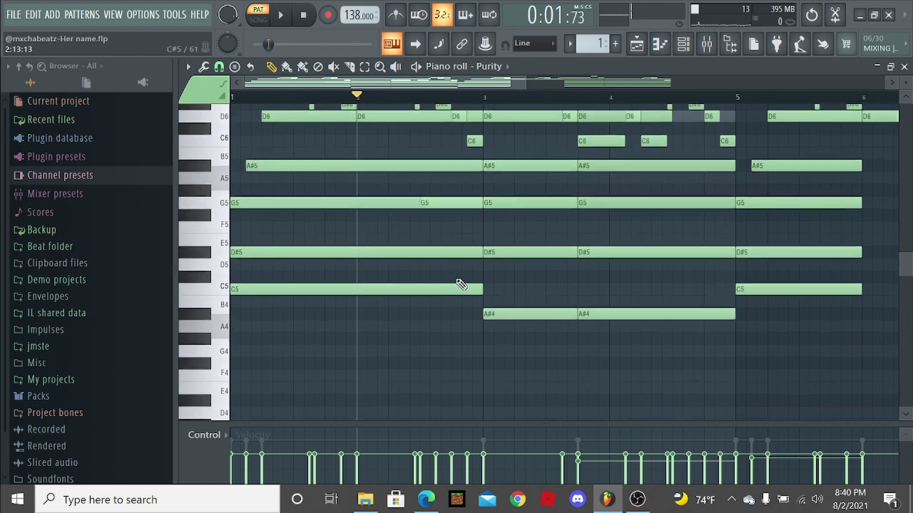
# - Mark the held C5 and D#5 chord notes under bar 2, clear the selection, and play from bar 2 before stopping
pyautogui.scroll(2, 389, 285)
pyautogui.scroll(2, 428, 266)
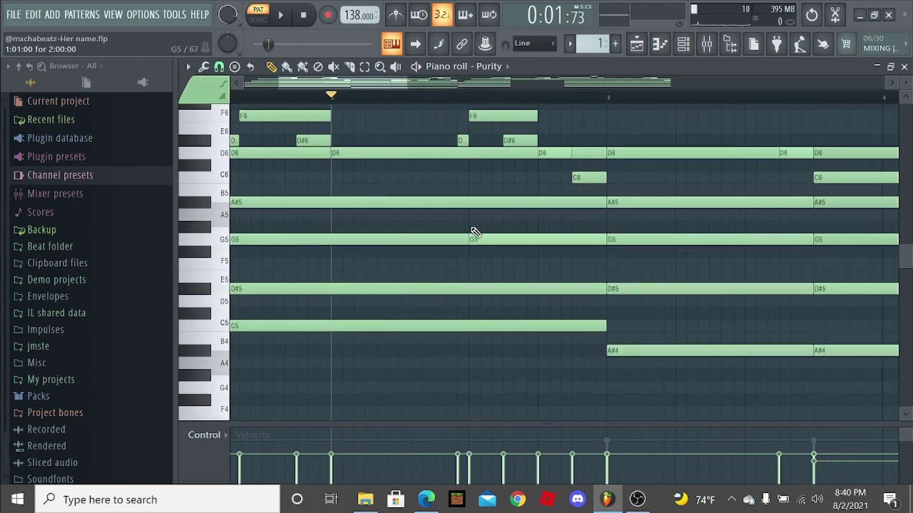
pyautogui.scroll(-1, 428, 247)
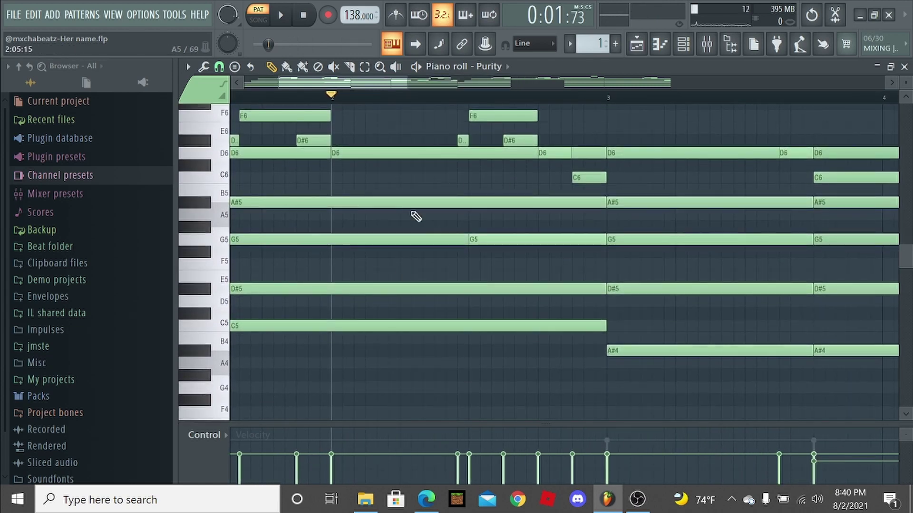
pyautogui.moveTo(397, 186); pyautogui.dragTo(382, 263)
pyautogui.moveTo(441, 271); pyautogui.dragTo(485, 353)
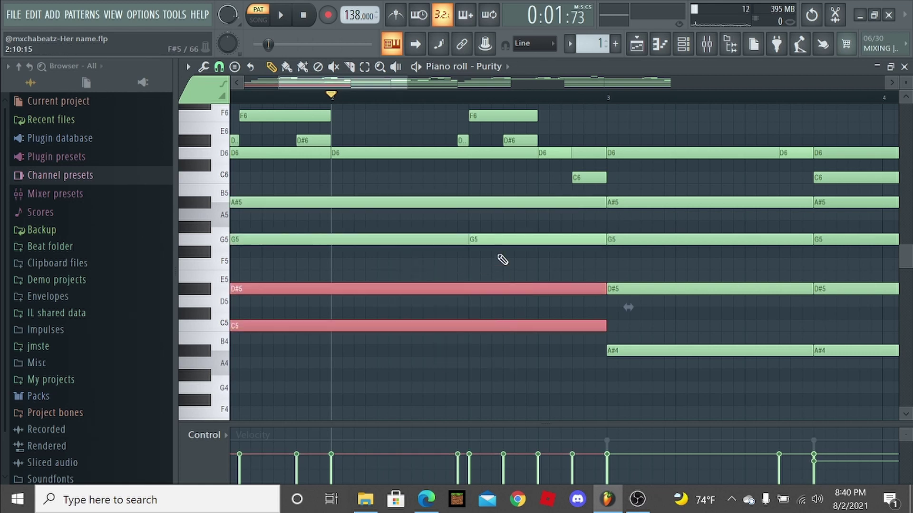
pyautogui.rightClick(494, 229)
pyautogui.moveTo(496, 229); pyautogui.dragTo(498, 258)
pyautogui.rightClick(482, 265)
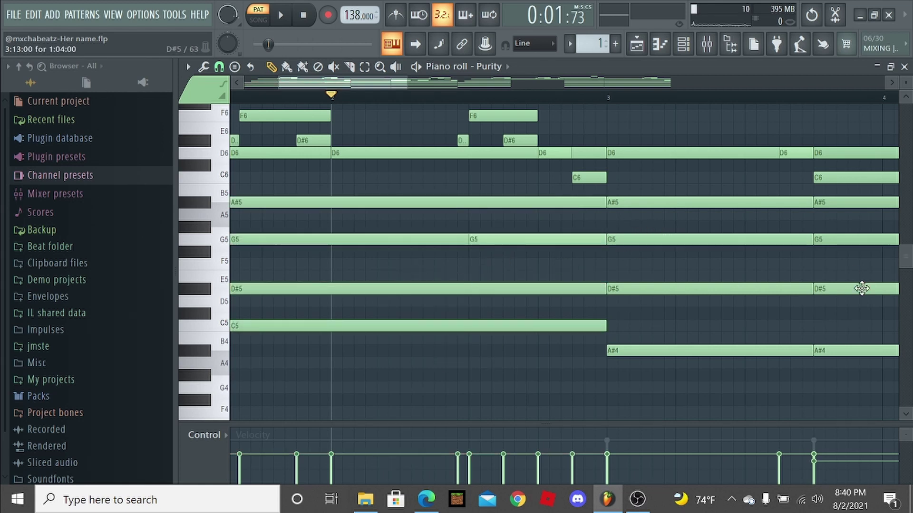
pyautogui.press('space')
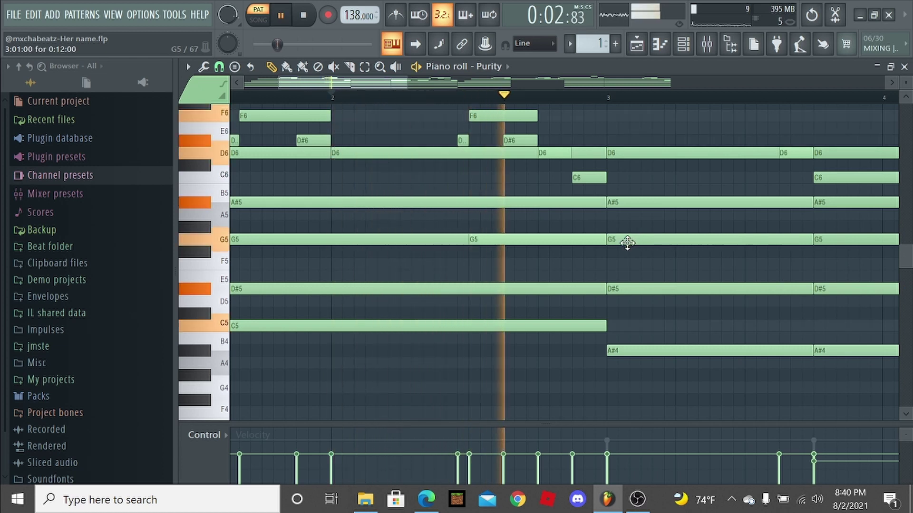
pyautogui.press('space')
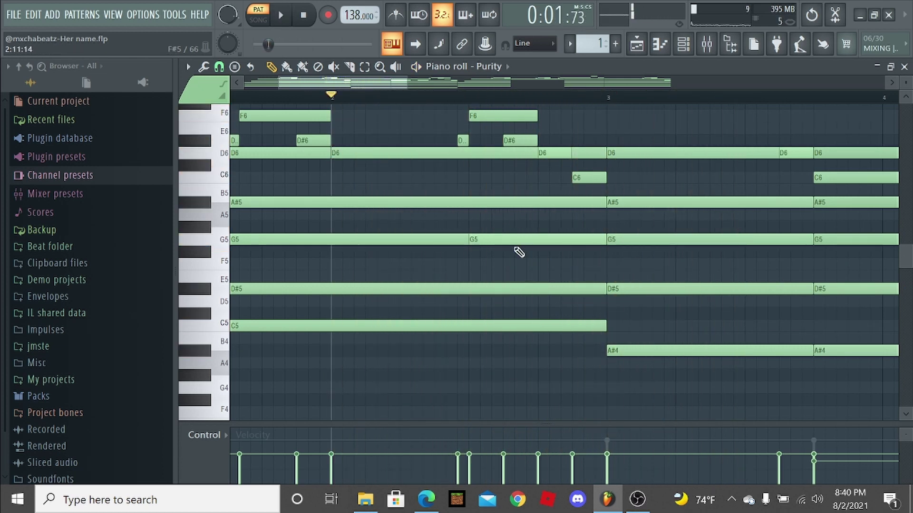
# - Delete the second G5 note in bar 2, play from bar 2 into bar 3 without it, and undo the deletion
pyautogui.rightClick(508, 242)
pyautogui.press('space')
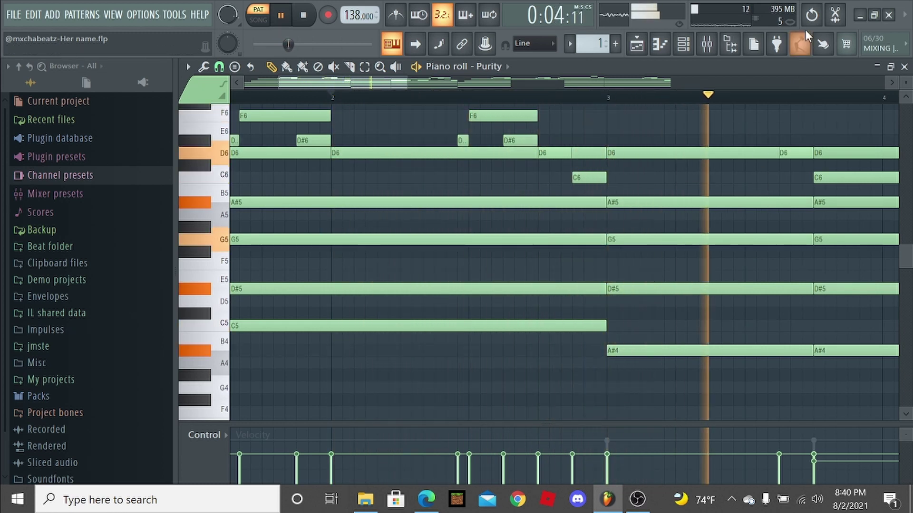
pyautogui.press('space')
pyautogui.hotkey('ctrl', 'z')
# - Play the pattern from bar 2 through bar 4 with the repeated G5 note in place, and stop
pyautogui.press('space')
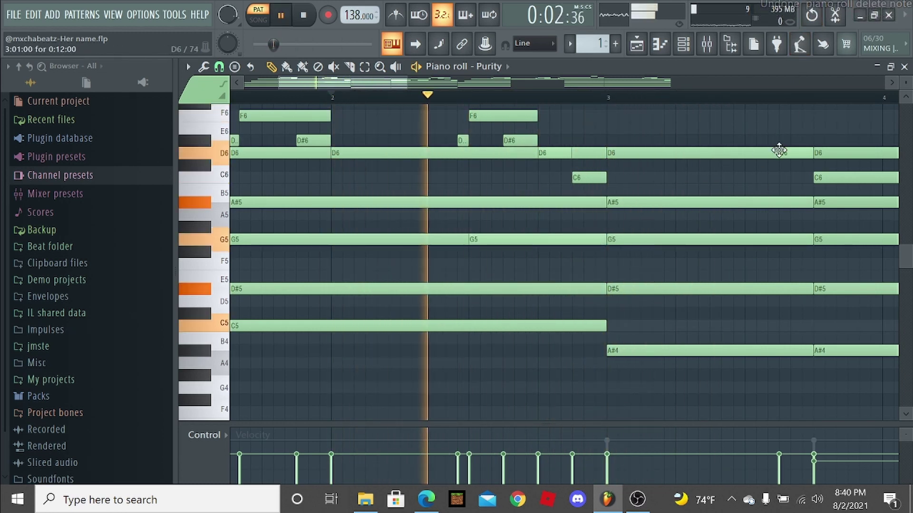
pyautogui.scroll(-2, 713, 255)
pyautogui.scroll(-3, 705, 255)
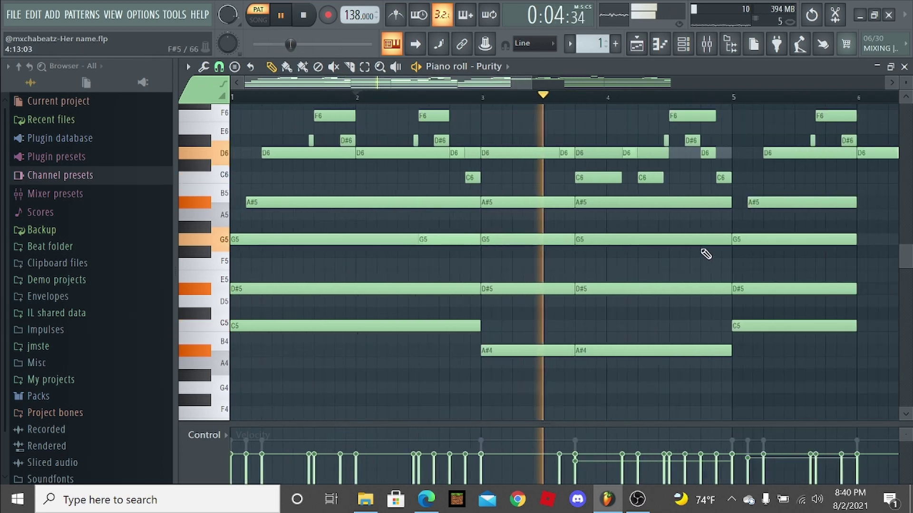
pyautogui.scroll(2, 570, 236)
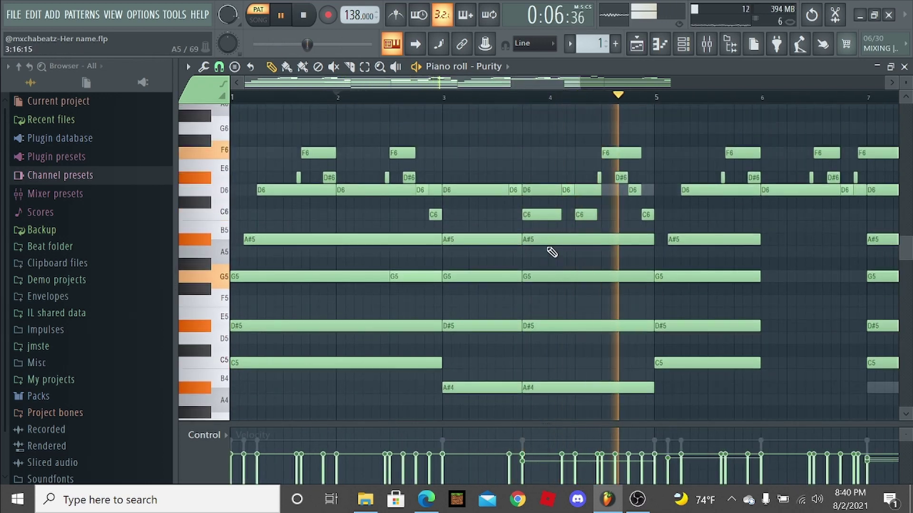
pyautogui.press('space')
# - Audition the C6 note late in bar 3 and play the melody on through bar 4 before stopping
pyautogui.scroll(3, 390, 234)
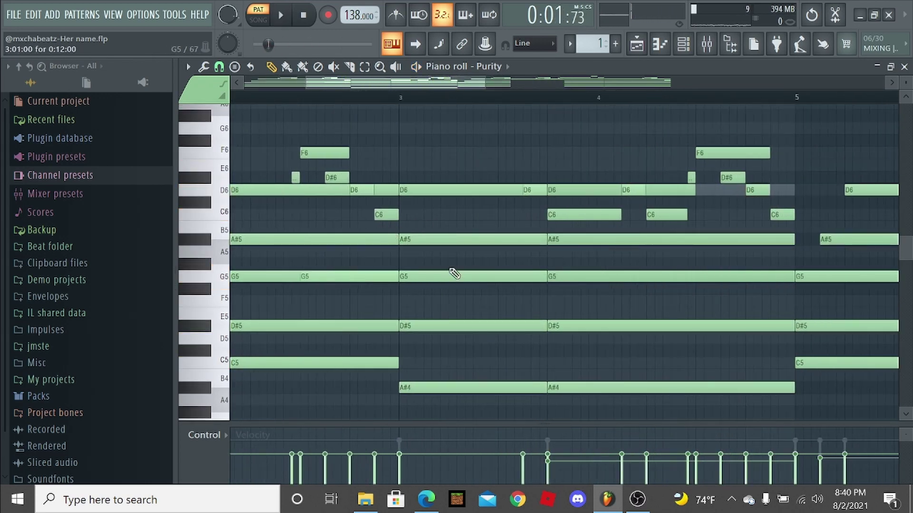
pyautogui.scroll(2, 542, 205)
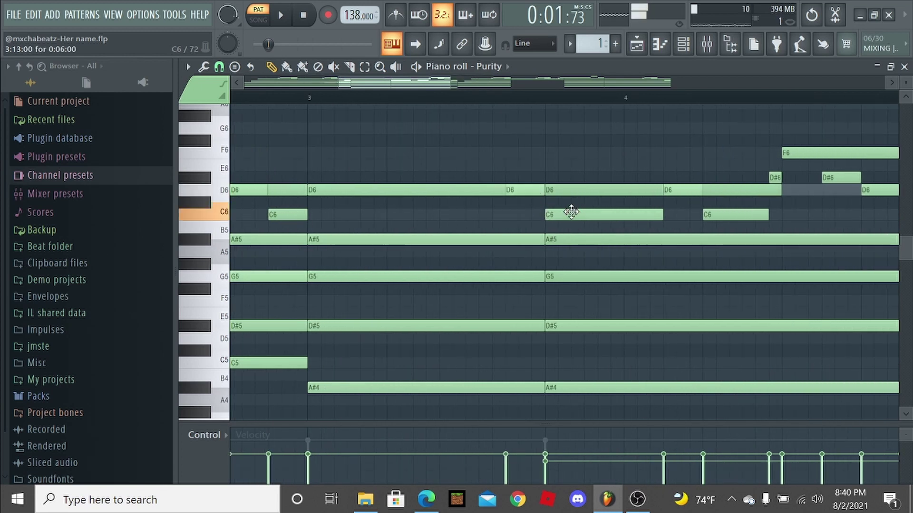
pyautogui.press('space')
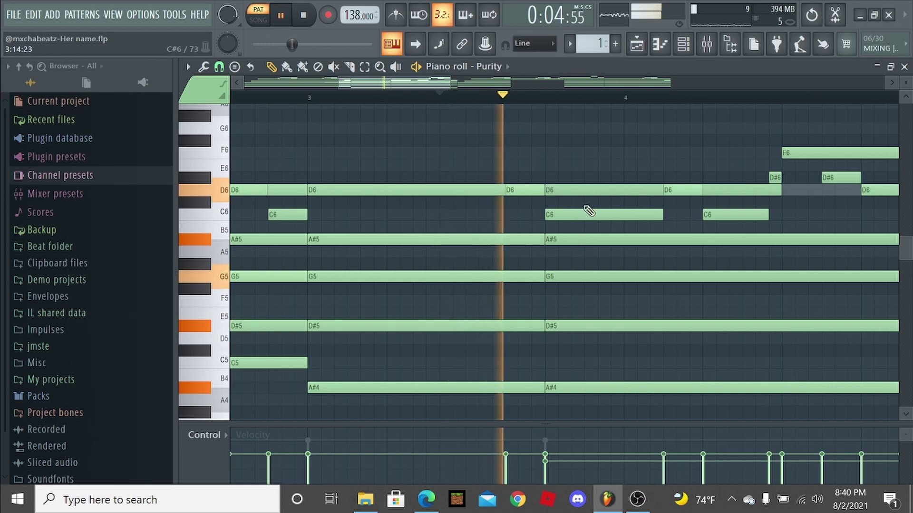
pyautogui.scroll(-3, 716, 270)
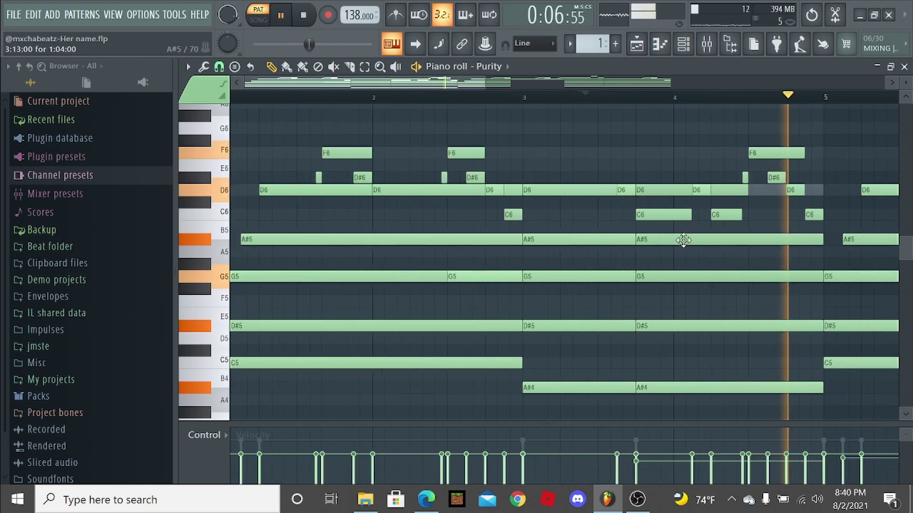
pyautogui.press('space')
# - Place the playhead in bar 4 and play the closing phrase of D#6, F6, D6 and C6 notes before stopping
pyautogui.scroll(5, 612, 219)
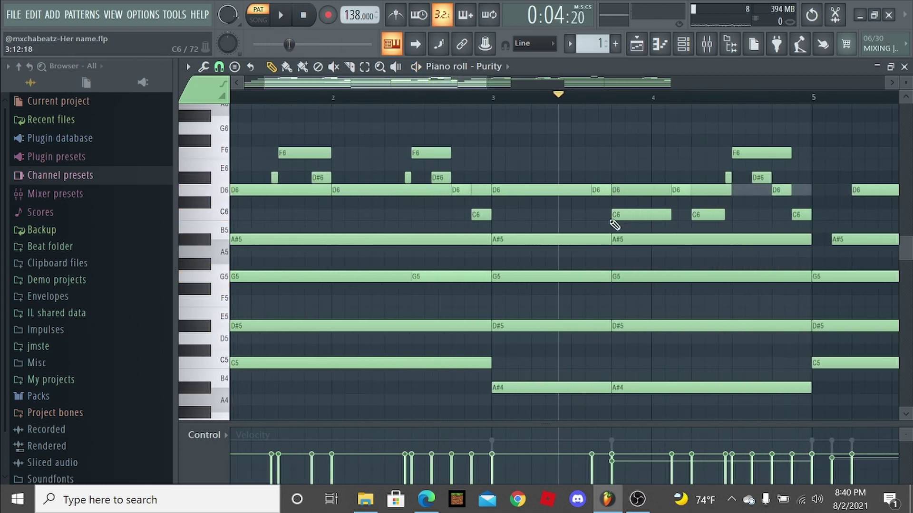
pyautogui.click(606, 97)
pyautogui.press('space')
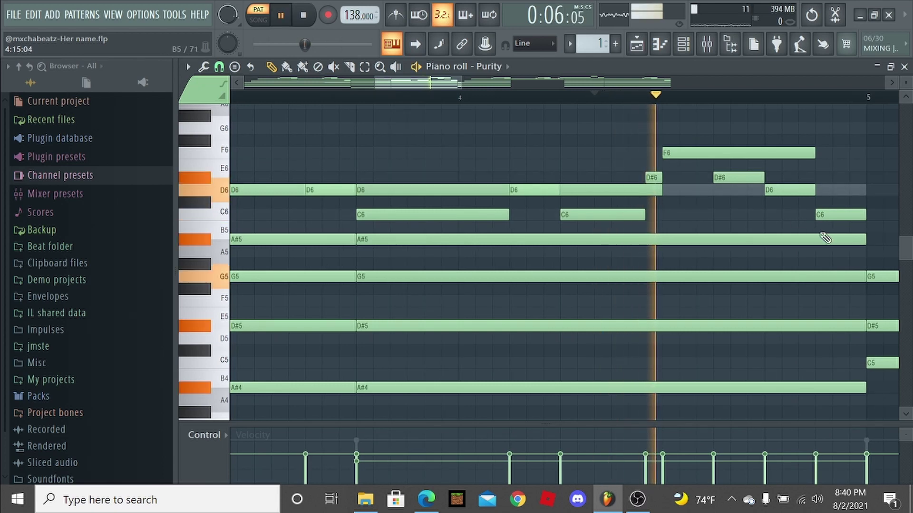
pyautogui.scroll(-3, 808, 252)
pyautogui.press('space')
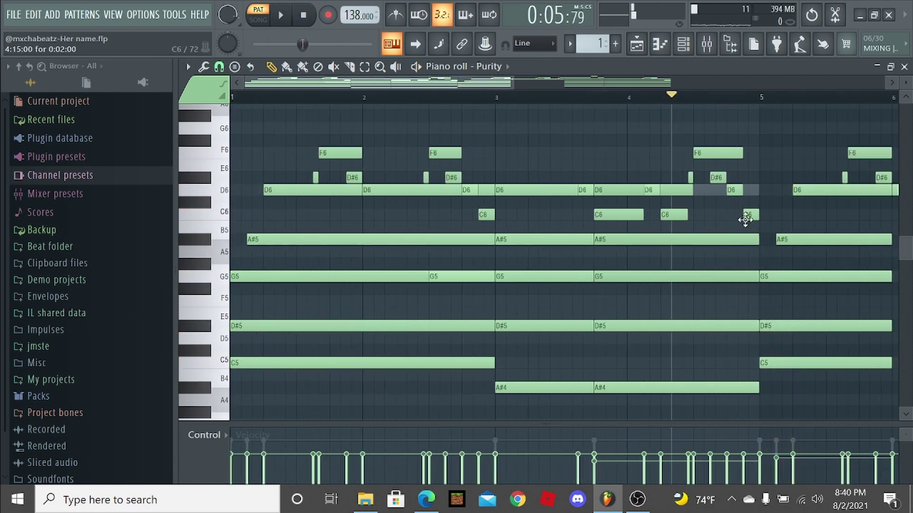
# - Place the playhead at bar 6 and play the melody up to the chord at bar 7, then stop
pyautogui.scroll(-2, 745, 220)
pyautogui.scroll(-2, 692, 205)
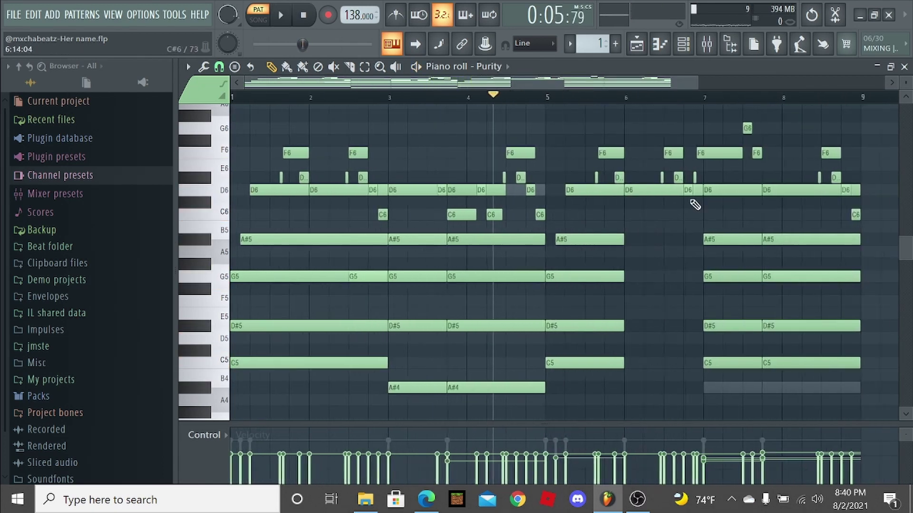
pyautogui.scroll(3, 694, 214)
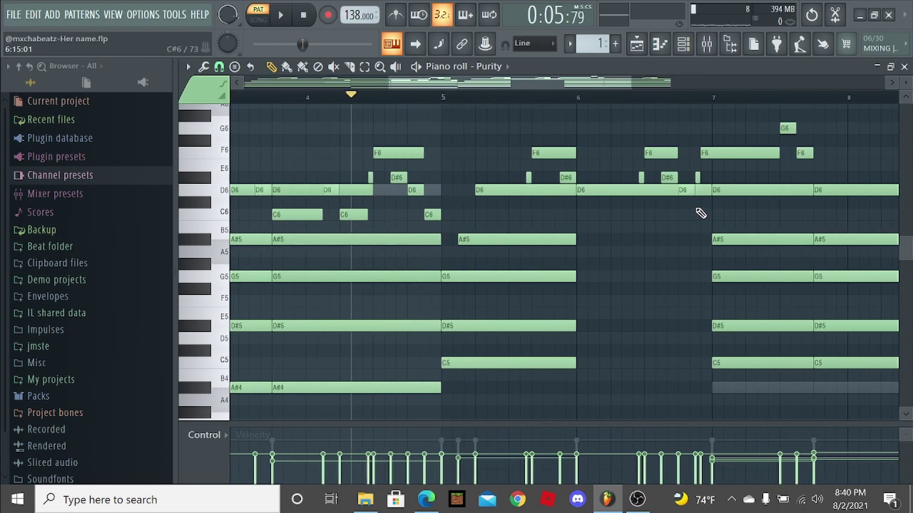
pyautogui.click(568, 99)
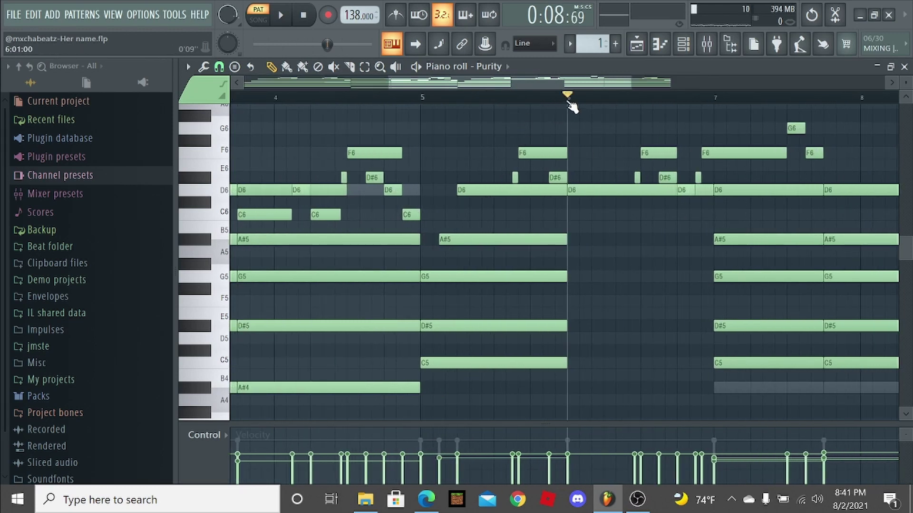
pyautogui.press('space')
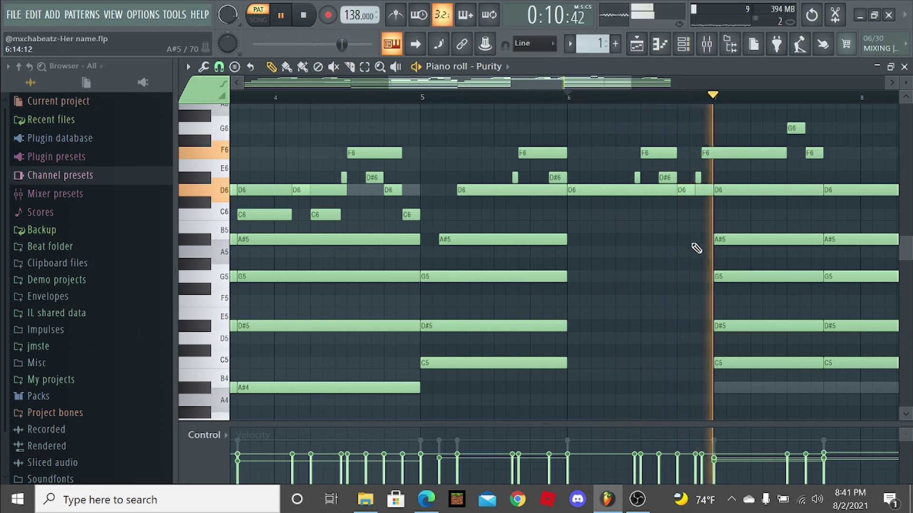
pyautogui.press('space')
# - Try lowering the short D#6 note at the end of bar 6 to C#6, and return it to D#6
pyautogui.scroll(4, 704, 228)
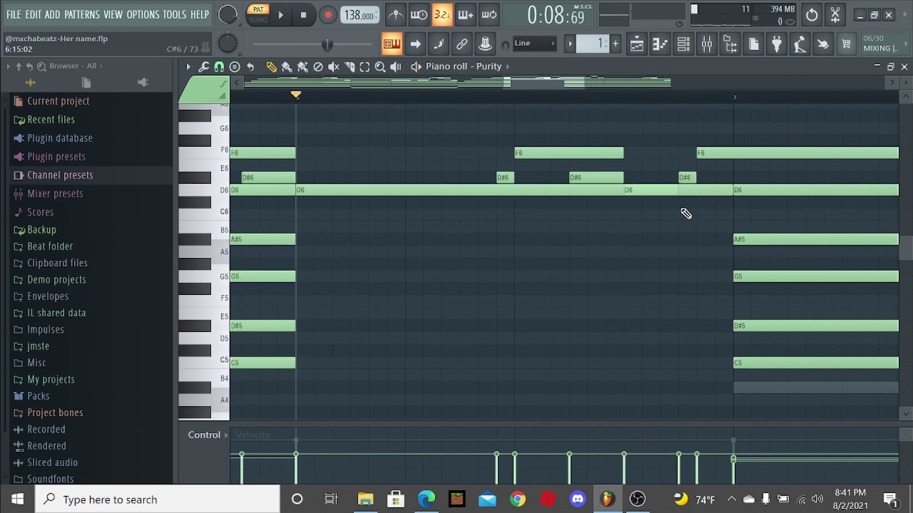
pyautogui.moveTo(686, 178); pyautogui.dragTo(693, 197)
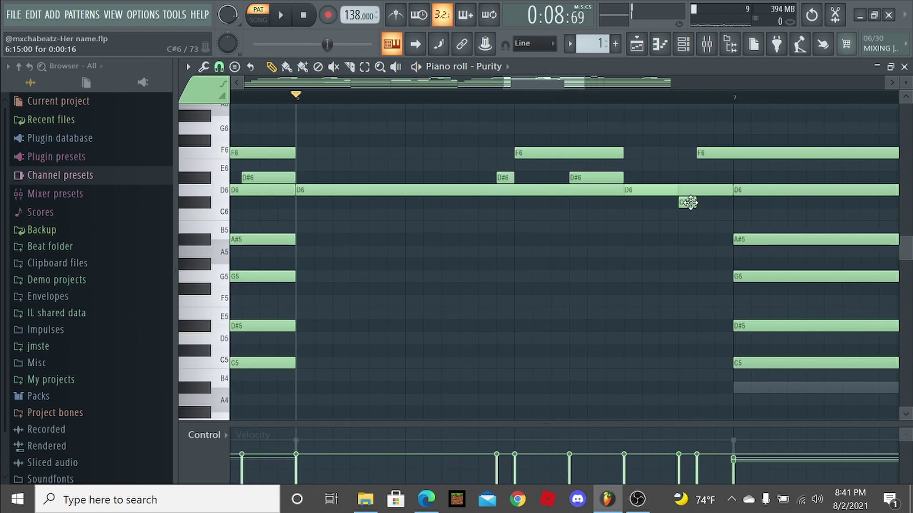
pyautogui.scroll(-4, 538, 271)
pyautogui.scroll(5, 321, 226)
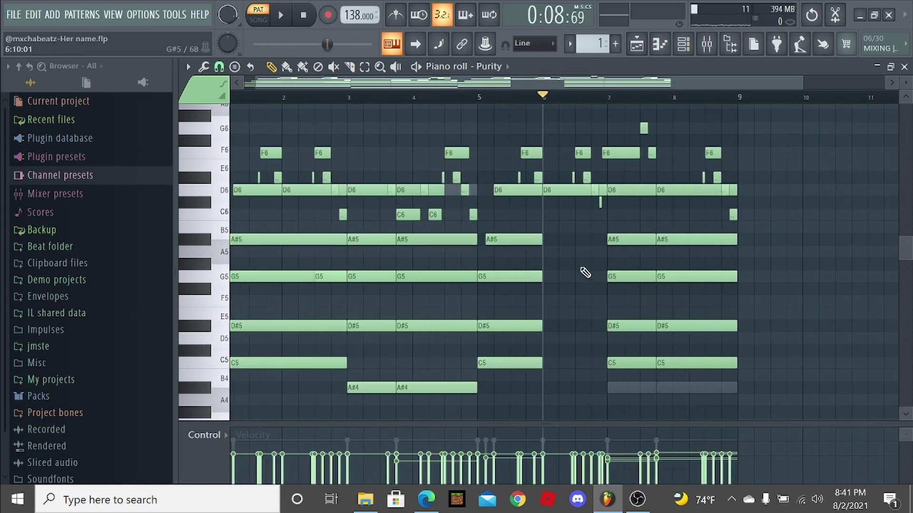
pyautogui.scroll(5, 606, 198)
pyautogui.moveTo(611, 204); pyautogui.dragTo(627, 173)
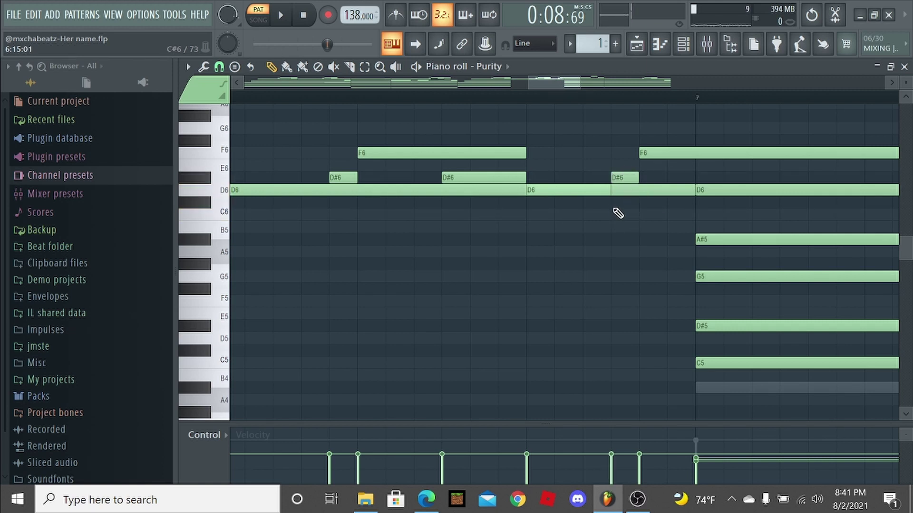
# - Play bar 6 to hear the short D#6 note leading into the long F6 note, and stop
pyautogui.scroll(-1, 618, 213)
pyautogui.press('space')
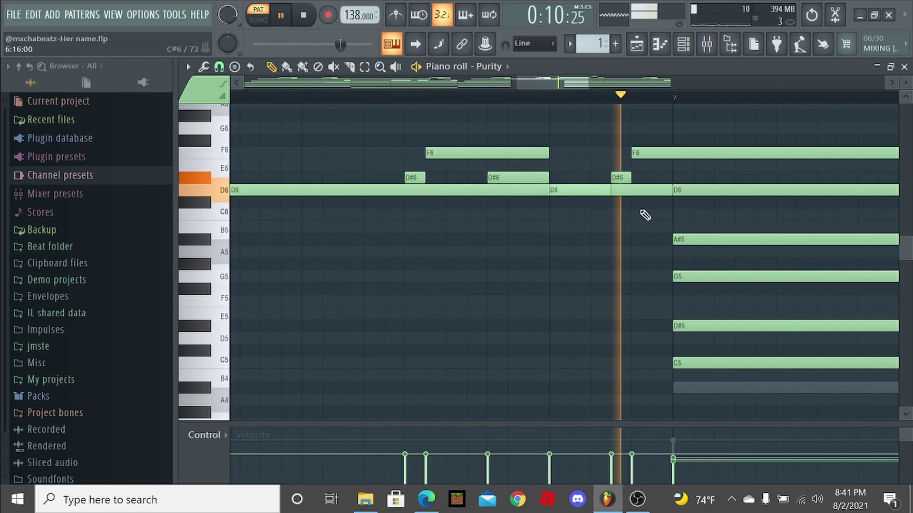
pyautogui.press('space')
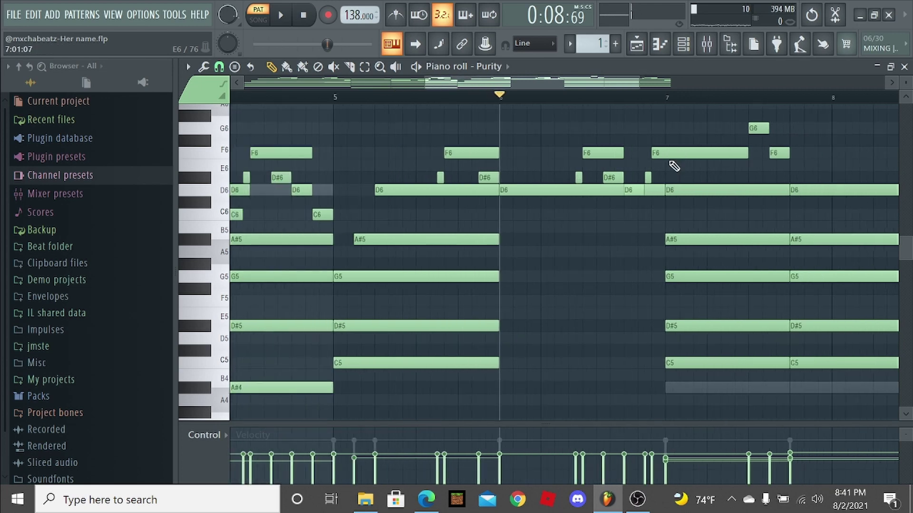
# - Replay from bar 6 through the F6 and G6 notes over the bar 7 chord, and stop
pyautogui.scroll(2, 674, 166)
pyautogui.scroll(-5, 740, 208)
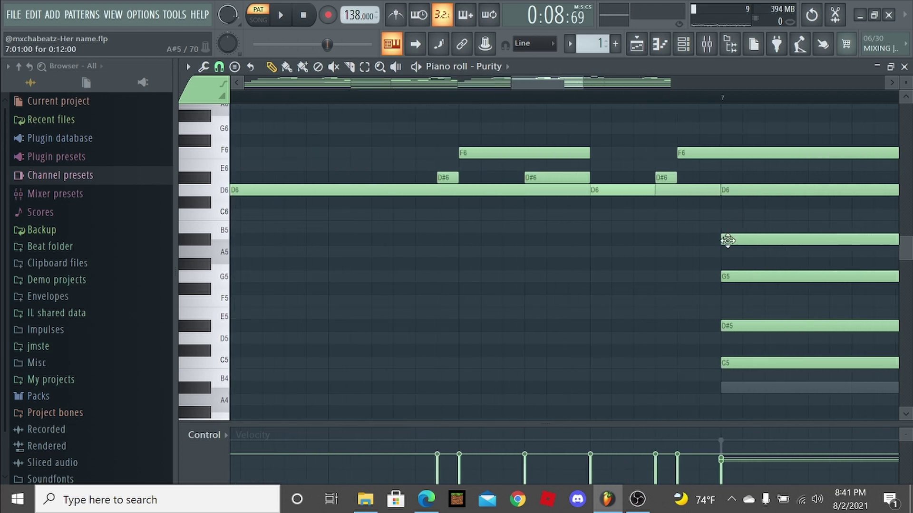
pyautogui.press('space')
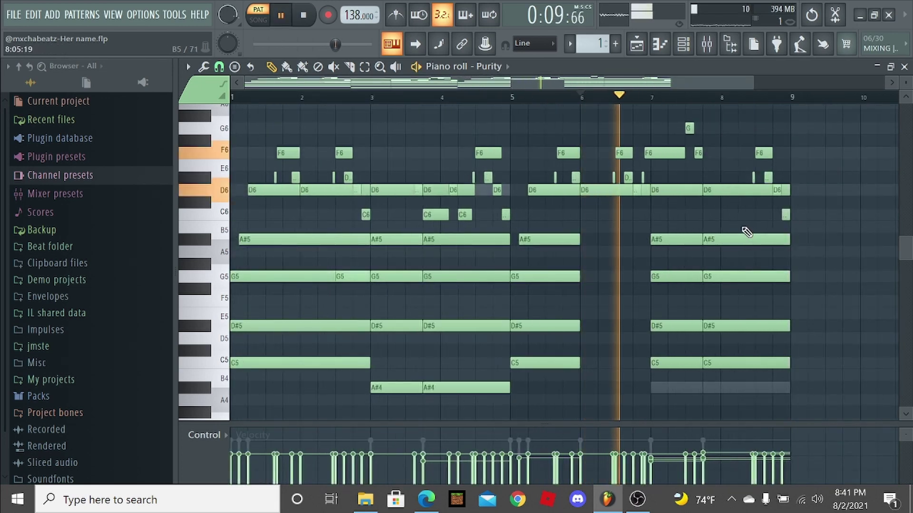
pyautogui.scroll(3, 666, 212)
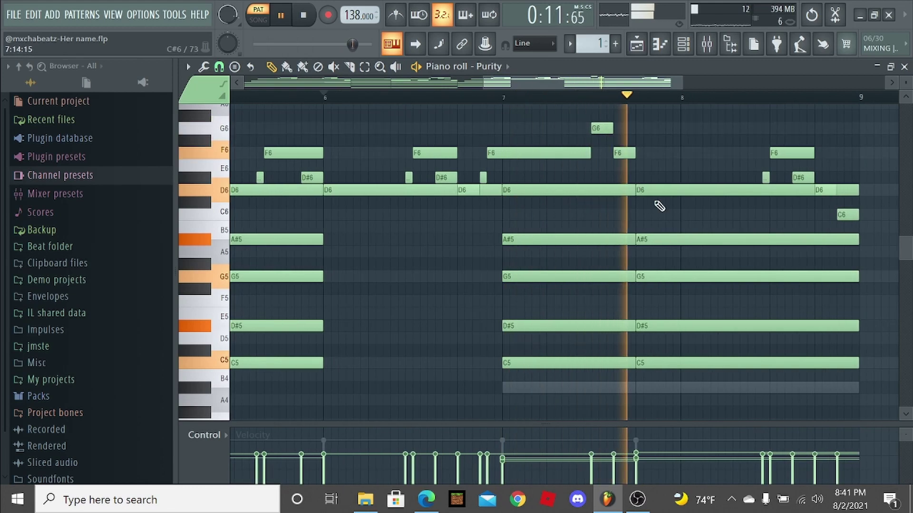
pyautogui.press('space')
# - Examine the F6, G6 and F6 melody notes above the bar 7 chord, and audition the G6 note
pyautogui.scroll(2, 678, 219)
pyautogui.scroll(1, 678, 218)
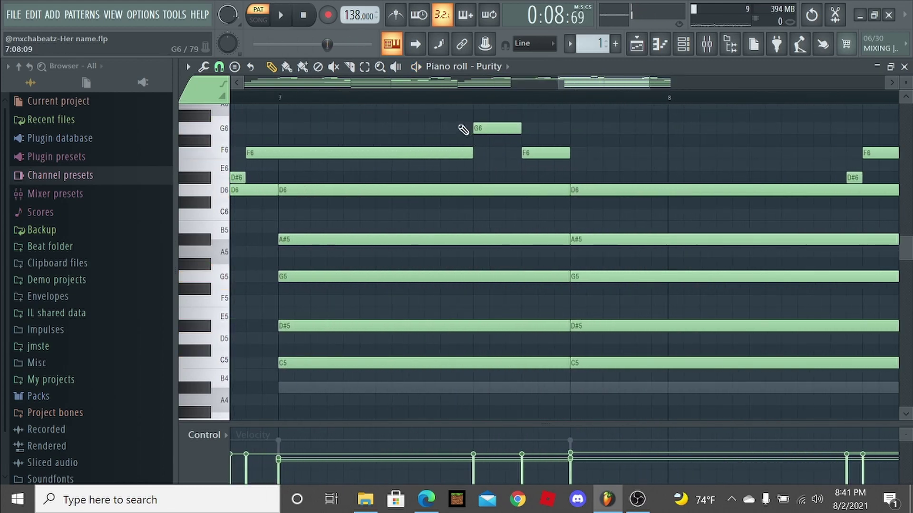
pyautogui.scroll(-2, 389, 171)
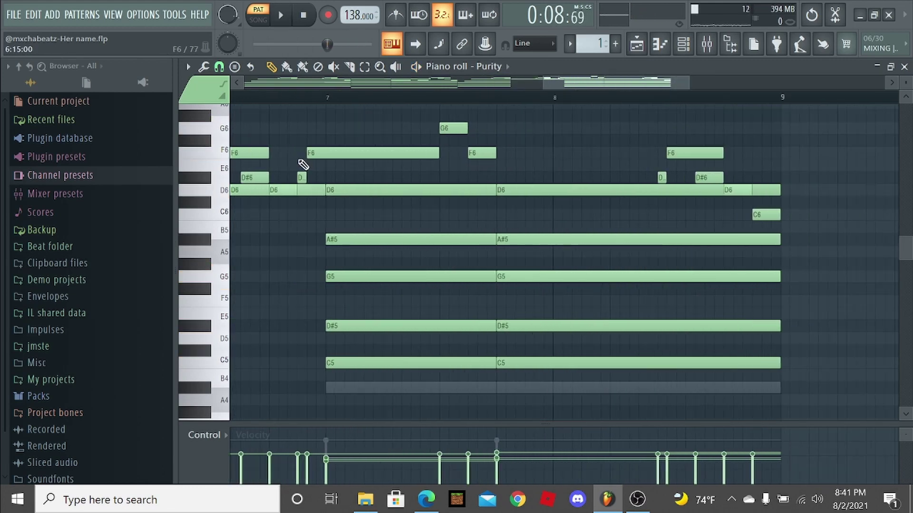
pyautogui.scroll(1, 306, 163)
pyautogui.scroll(-2, 399, 181)
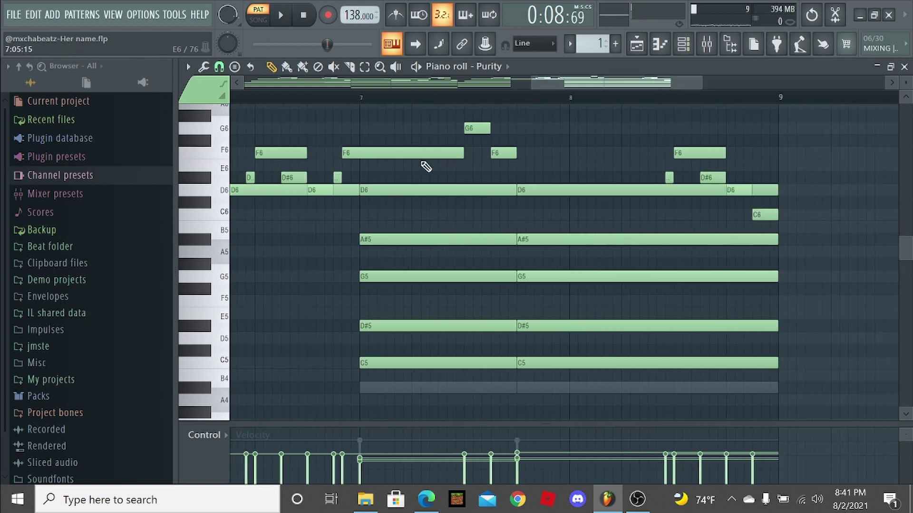
pyautogui.moveTo(423, 148); pyautogui.dragTo(419, 420)
pyautogui.keyDown('ctrl'); pyautogui.click(425, 328); pyautogui.keyUp('ctrl')
pyautogui.scroll(4, 442, 290)
pyautogui.scroll(3, 483, 214)
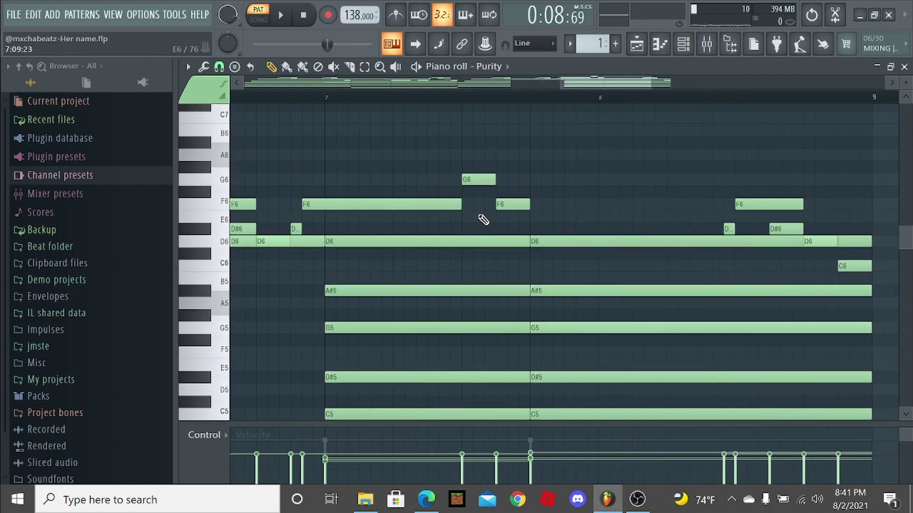
pyautogui.click(486, 182)
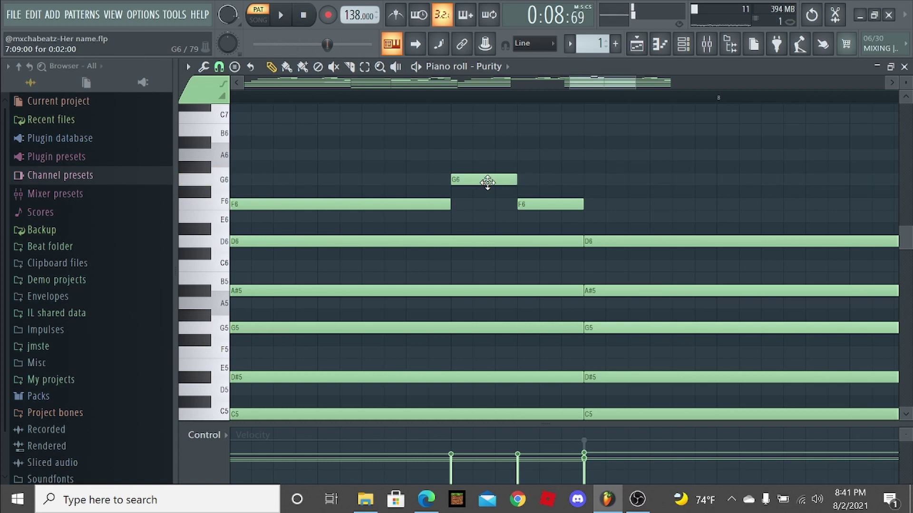
# - Audition the short F6 note and the following D6 chord note in bar 7, and play from bar 6 into bar 8
pyautogui.click(549, 205)
pyautogui.click(606, 241)
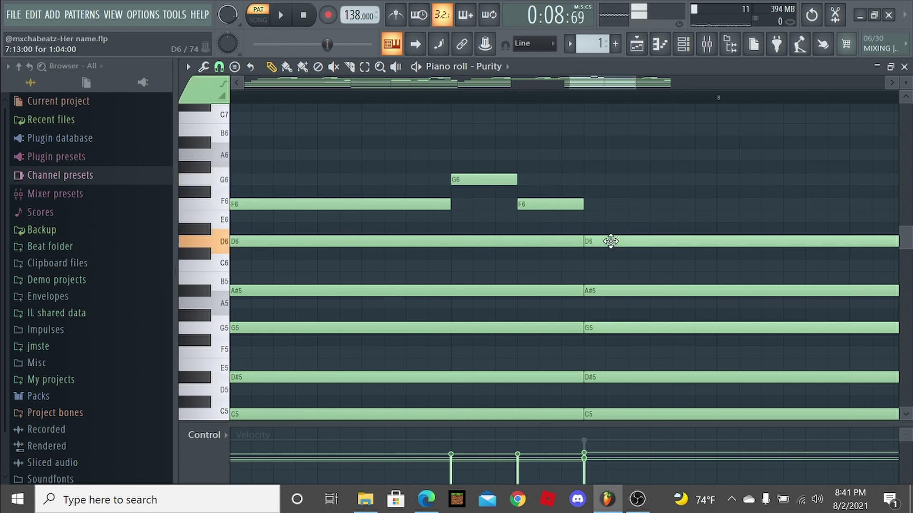
pyautogui.scroll(-1, 606, 241)
pyautogui.scroll(-3, 606, 241)
pyautogui.press('space')
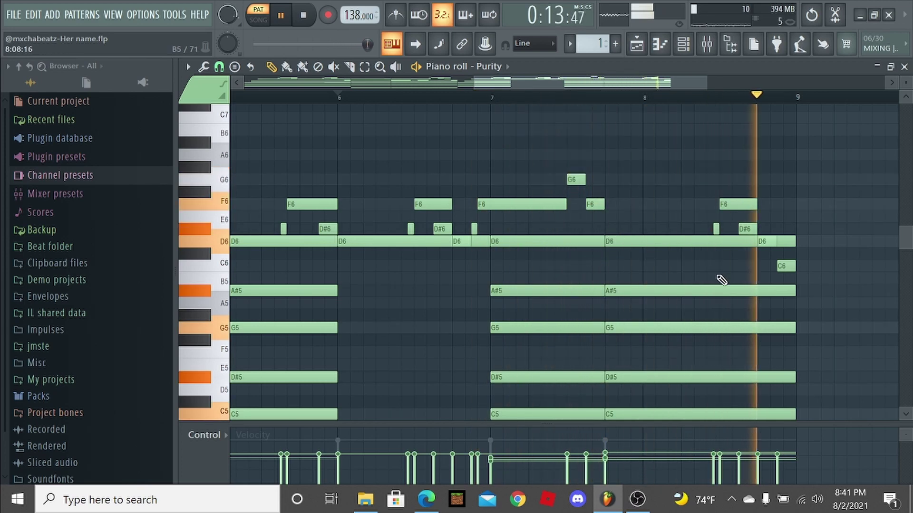
pyautogui.press('space')
# - Look for the lead melody in the Purity #8 channel of pattern 1 and the Purity #9 channel of pattern 2
pyautogui.scroll(-2, 744, 281)
pyautogui.scroll(3, 755, 237)
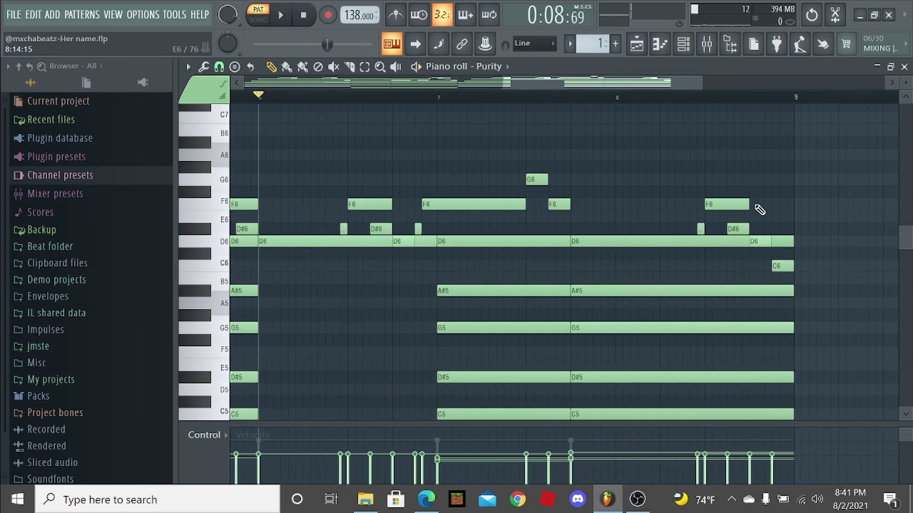
pyautogui.scroll(-2, 684, 266)
pyautogui.scroll(-2, 671, 270)
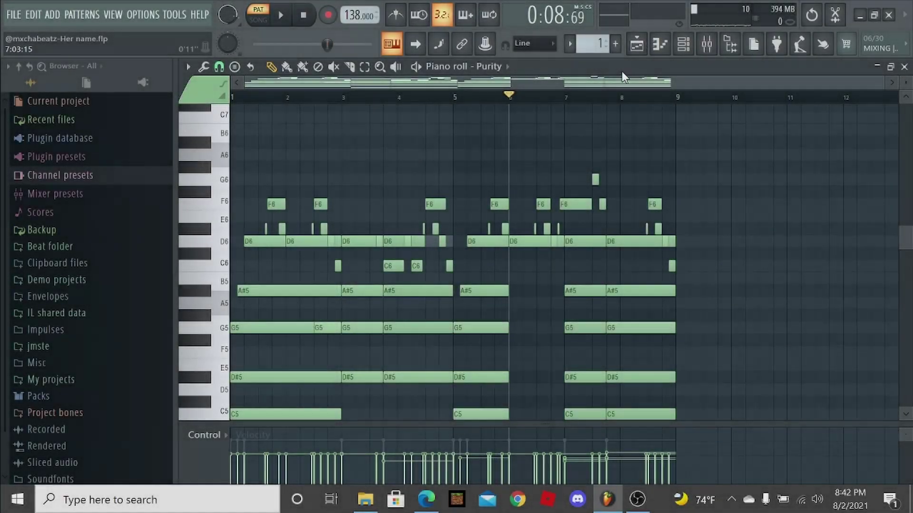
pyautogui.click(495, 67)
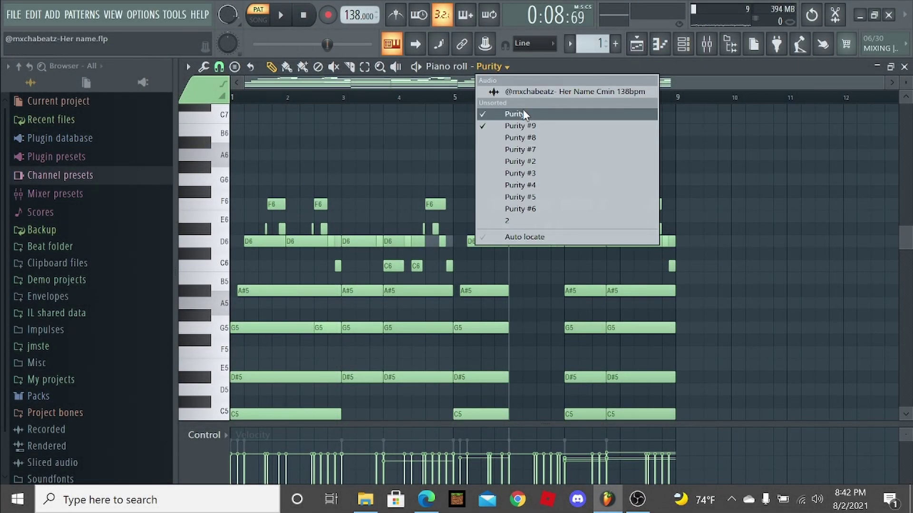
pyautogui.click(545, 136)
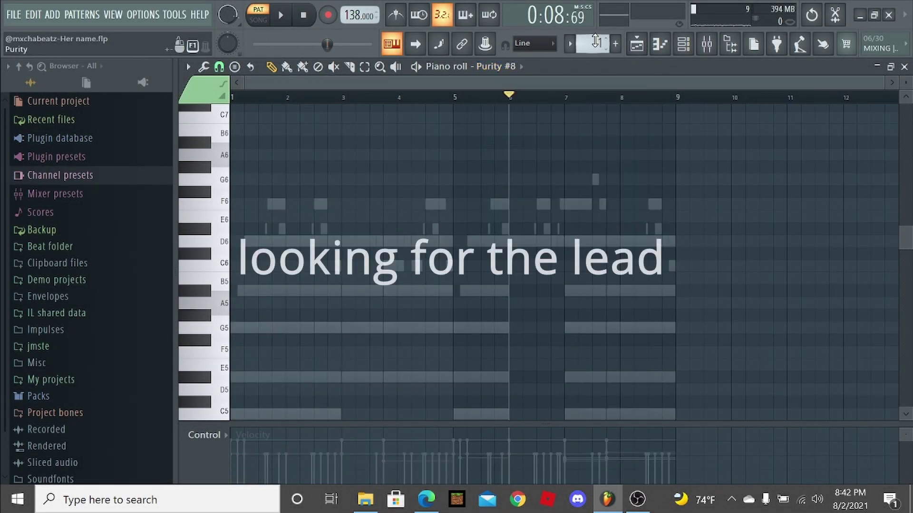
pyautogui.scroll(2, 596, 43)
pyautogui.scroll(-1, 596, 43)
pyautogui.click(515, 63)
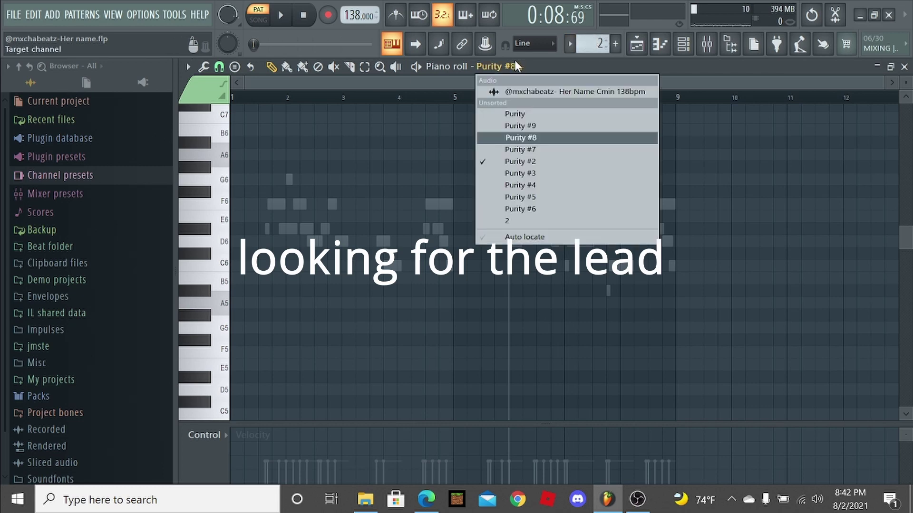
pyautogui.click(537, 129)
# - Check the patterns in the channel rack for the lead, and show pattern 2's Purity #2 notes in the piano roll
pyautogui.click(684, 48)
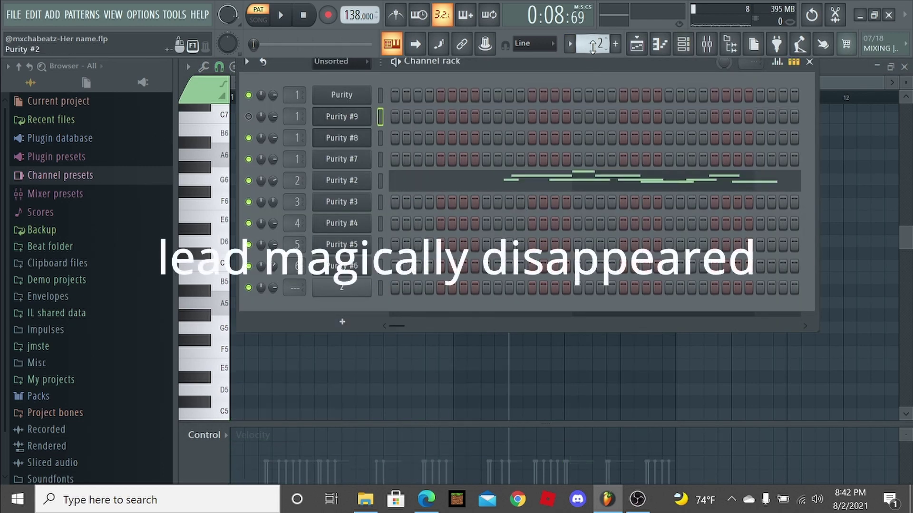
pyautogui.scroll(-1, 597, 50)
pyautogui.scroll(2, 597, 50)
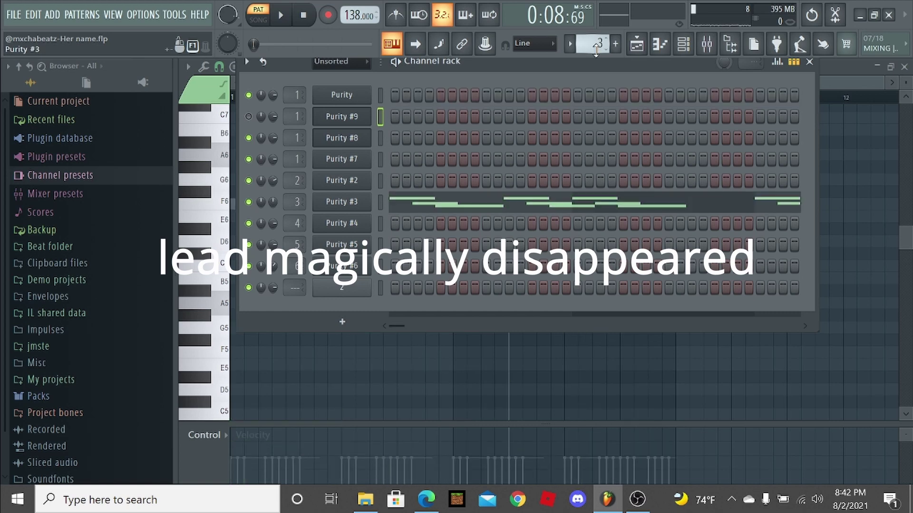
pyautogui.scroll(-2, 596, 49)
pyautogui.scroll(1, 596, 49)
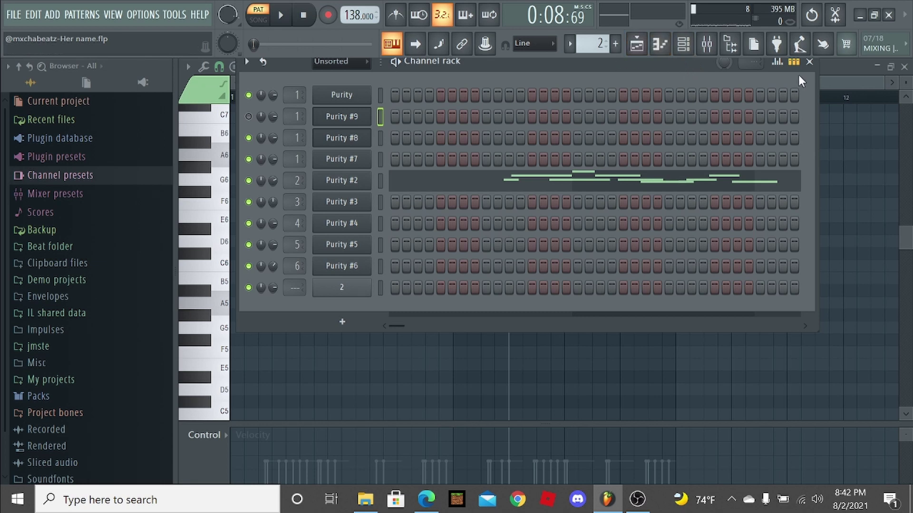
pyautogui.click(809, 62)
pyautogui.click(521, 66)
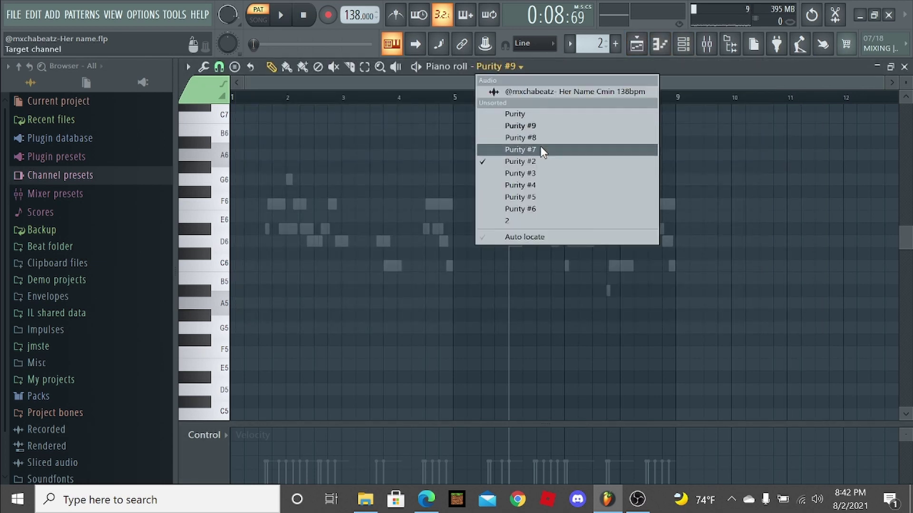
pyautogui.click(534, 160)
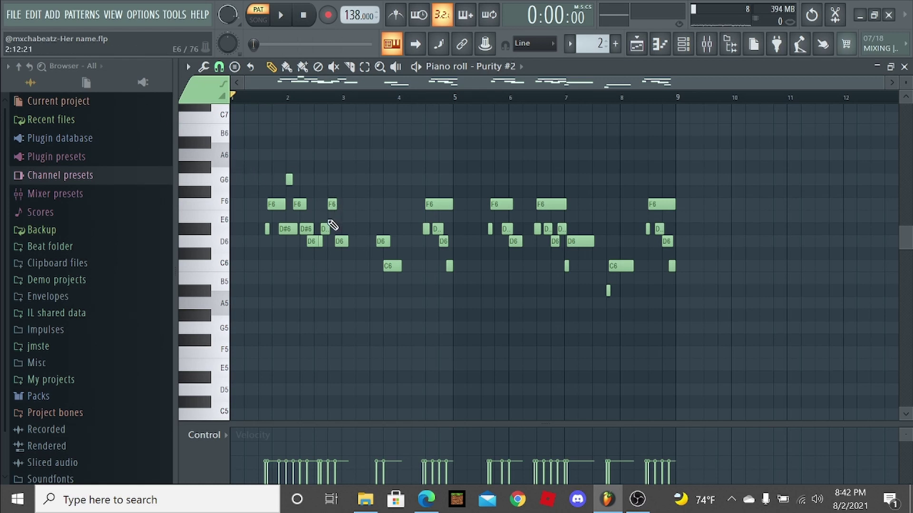
# - Copy the notes of the Purity channel in pattern 1 from the channel rack
pyautogui.click(683, 43)
pyautogui.rightClick(352, 95)
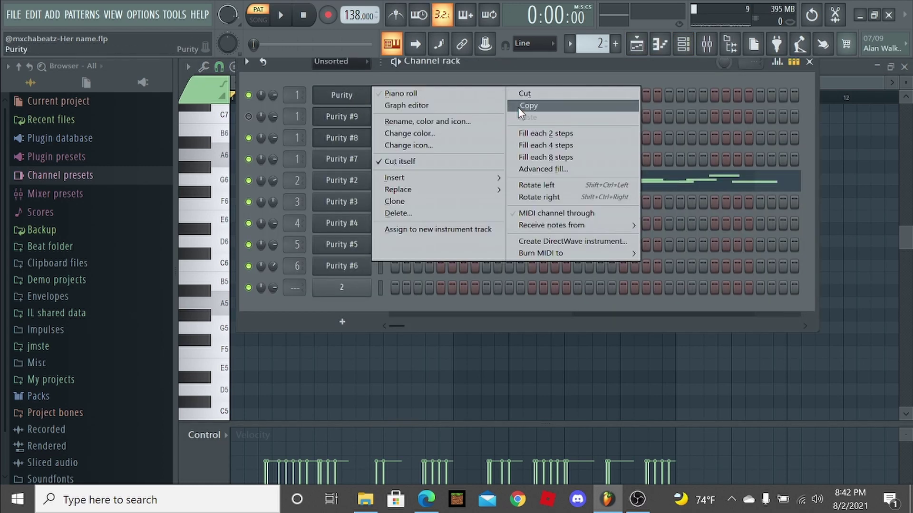
pyautogui.click(524, 94)
pyautogui.scroll(-1, 594, 44)
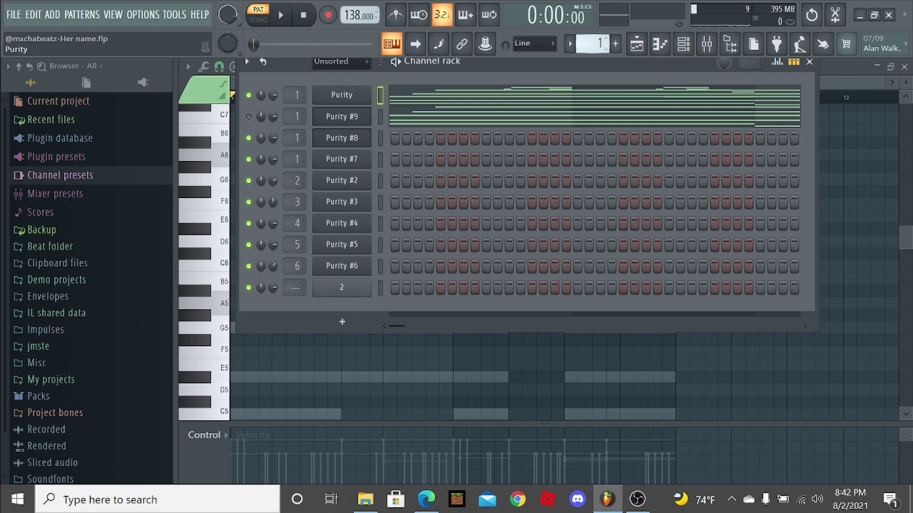
pyautogui.rightClick(381, 95)
pyautogui.click(520, 106)
# - Paste the copied notes into the Purity #7 channel of pattern 2
pyautogui.scroll(1, 581, 42)
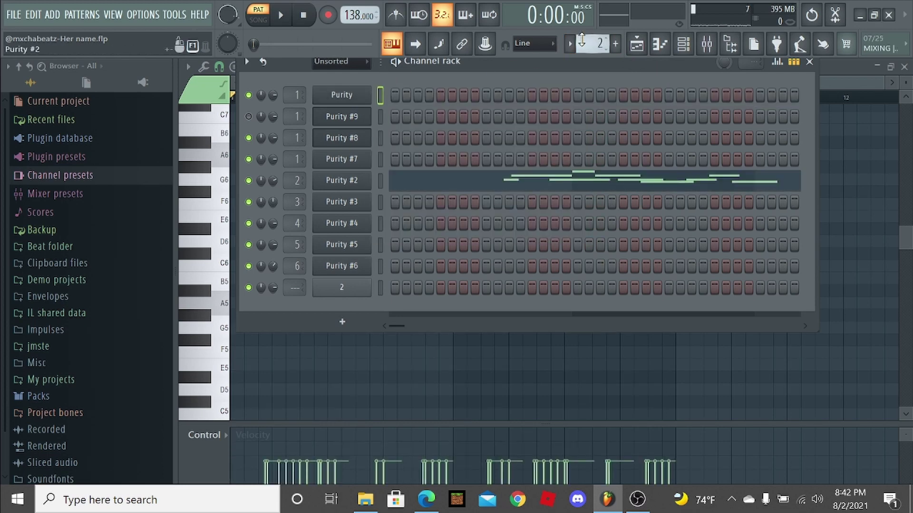
pyautogui.rightClick(366, 161)
pyautogui.rightClick(359, 158)
pyautogui.rightClick(357, 157)
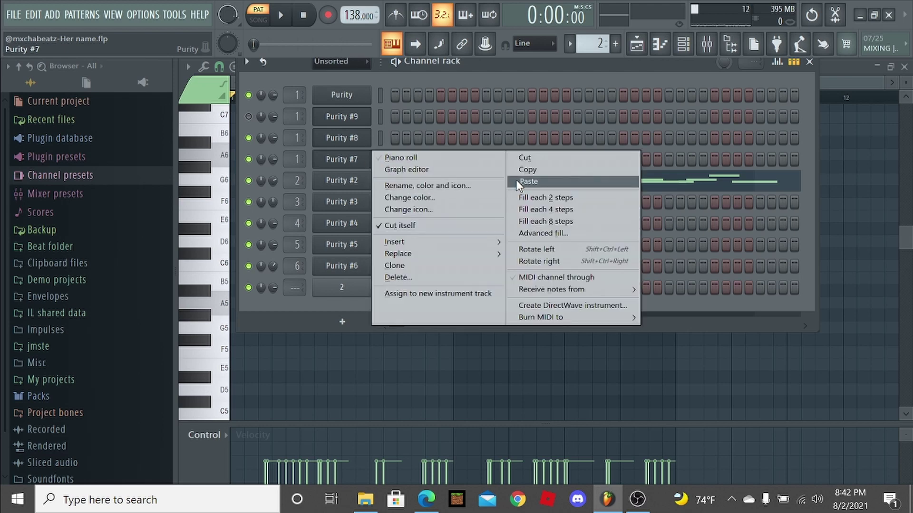
pyautogui.click(517, 183)
# - Examine how the Purity #2 lead notes in bars 1 to 4 line up with the ghost notes of the pasted chords
pyautogui.scroll(-3, 658, 246)
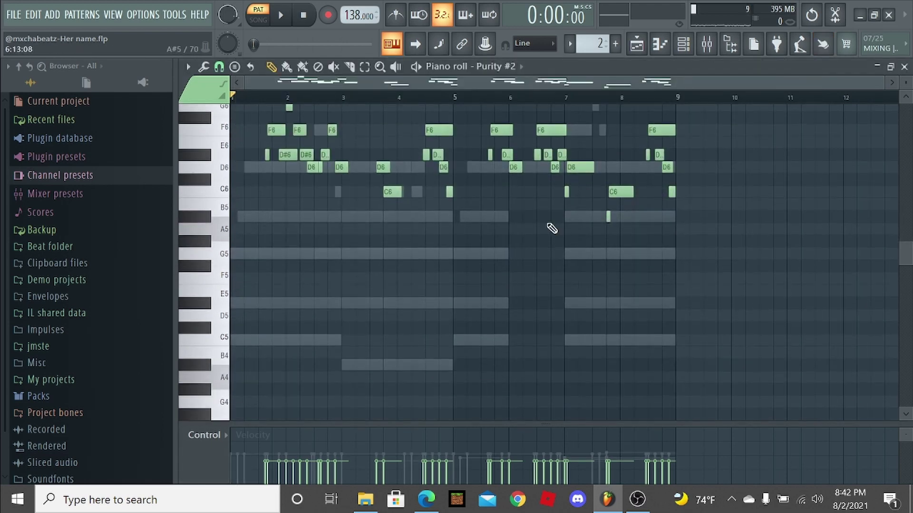
pyautogui.scroll(-9, 240, 157)
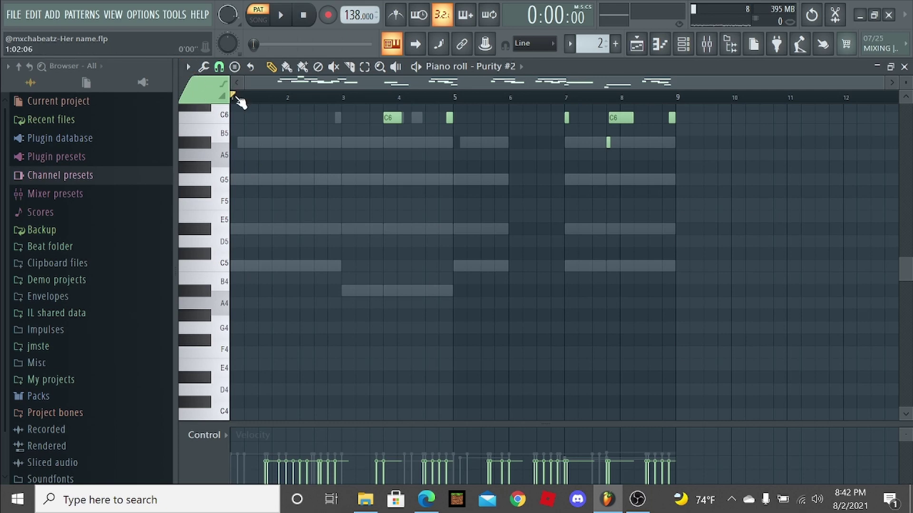
pyautogui.scroll(4, 243, 98)
pyautogui.scroll(8, 299, 184)
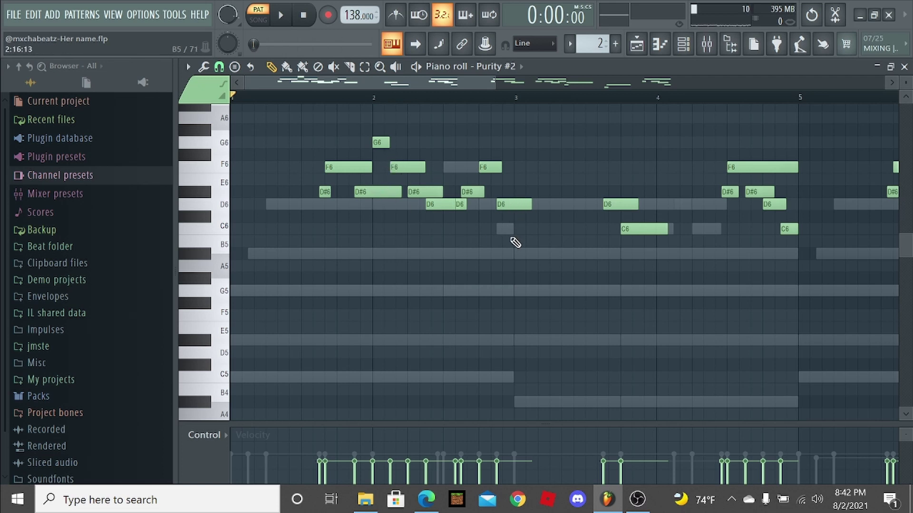
pyautogui.scroll(-2, 496, 249)
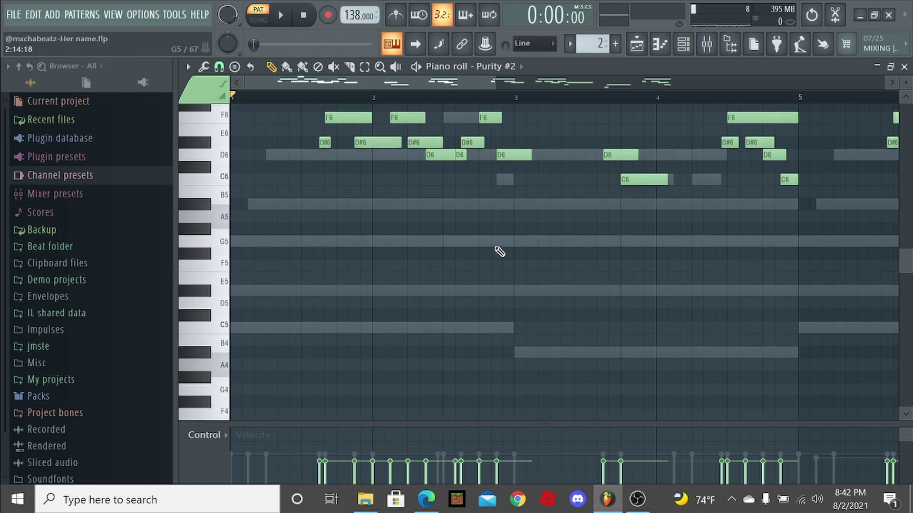
pyautogui.scroll(1, 479, 256)
pyautogui.scroll(1, 477, 255)
pyautogui.scroll(1, 479, 256)
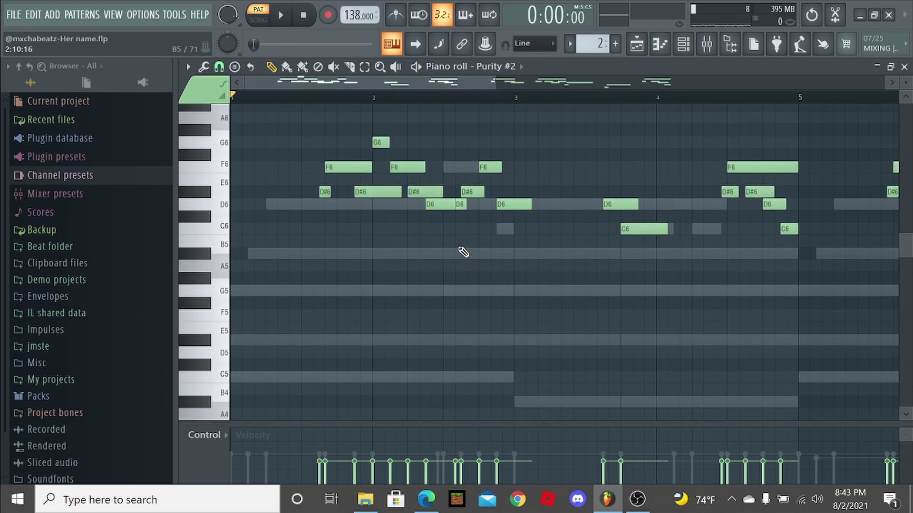
pyautogui.scroll(-1, 465, 252)
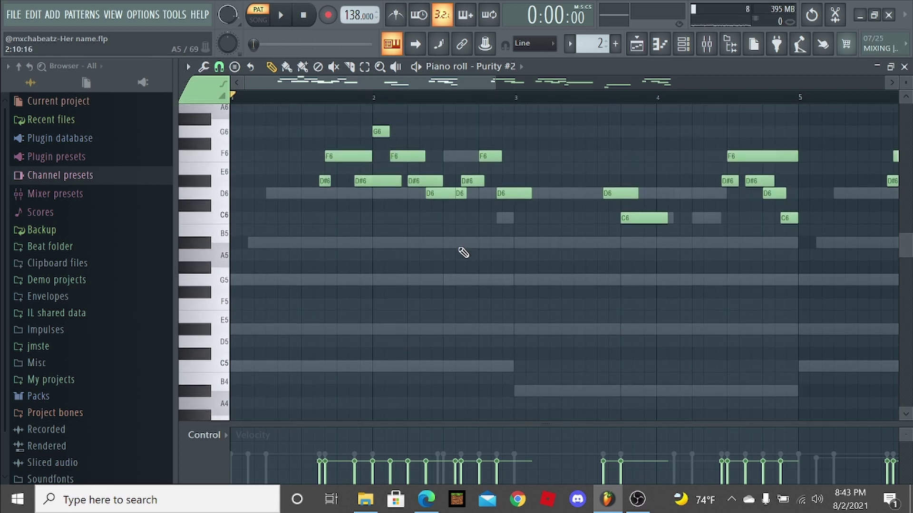
pyautogui.scroll(1, 464, 252)
# - Play the lead over the chords from bar 1 into bar 2, stop, and return the playback position to the start
pyautogui.click(290, 16)
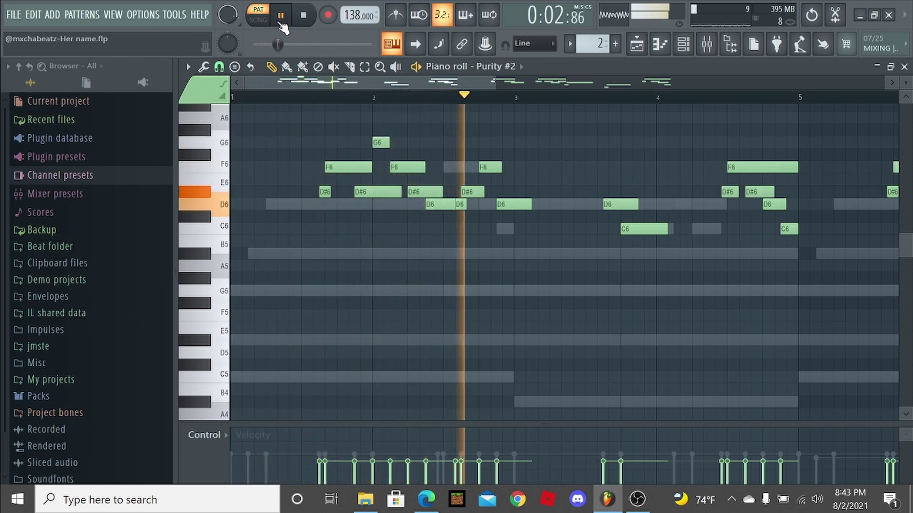
pyautogui.click(281, 19)
pyautogui.moveTo(286, 43); pyautogui.dragTo(252, 45)
# - Turn off the ghost channels display in the piano roll
pyautogui.scroll(-1, 312, 167)
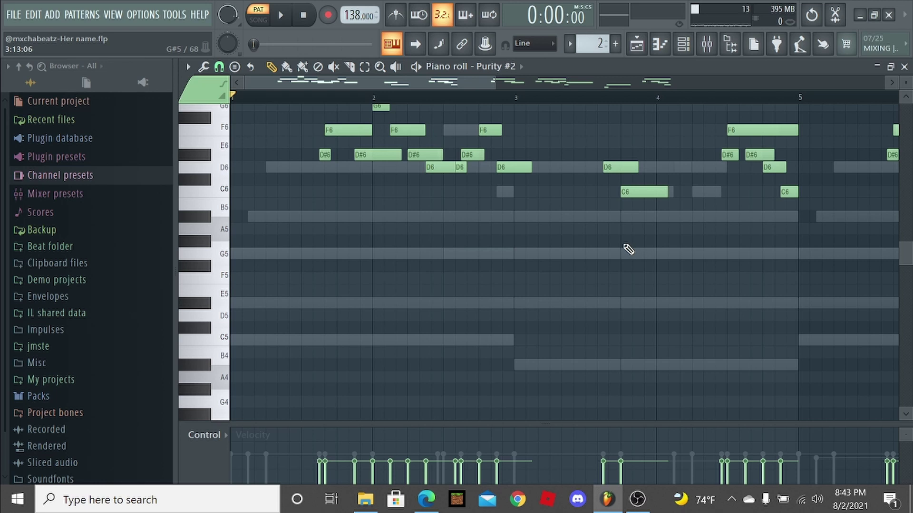
pyautogui.click(188, 68)
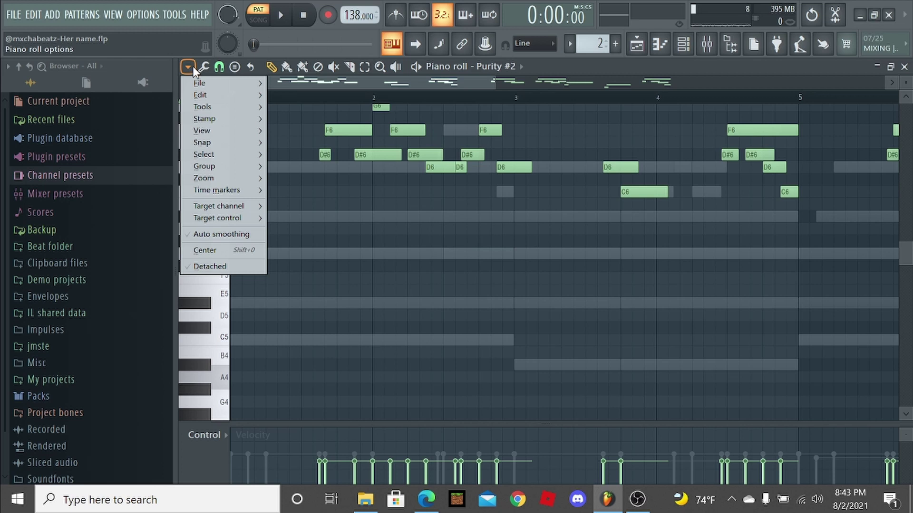
pyautogui.moveTo(241, 131)
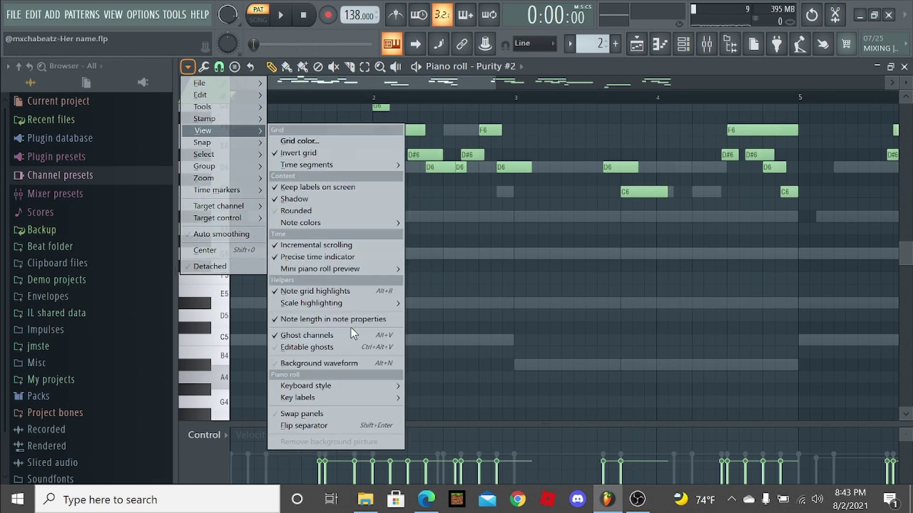
pyautogui.click(342, 336)
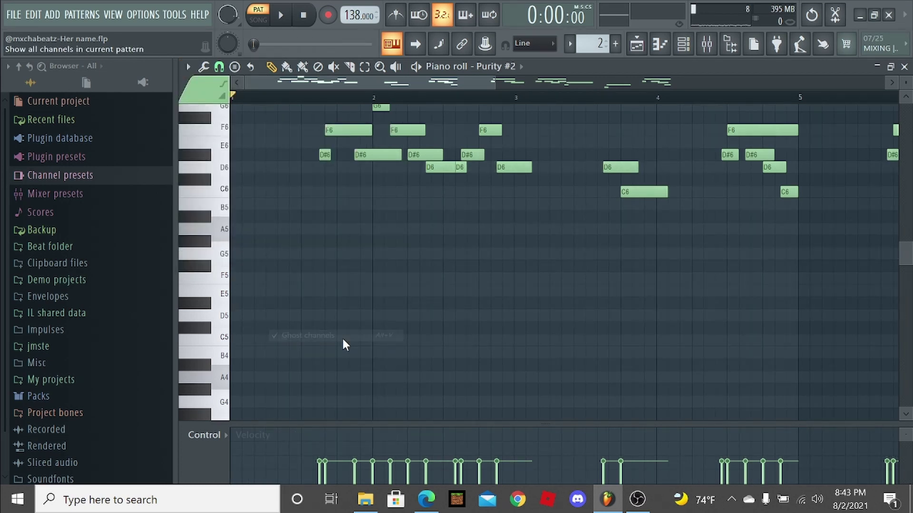
# - Turn the piano roll's ghost channels display back on
pyautogui.click(188, 67)
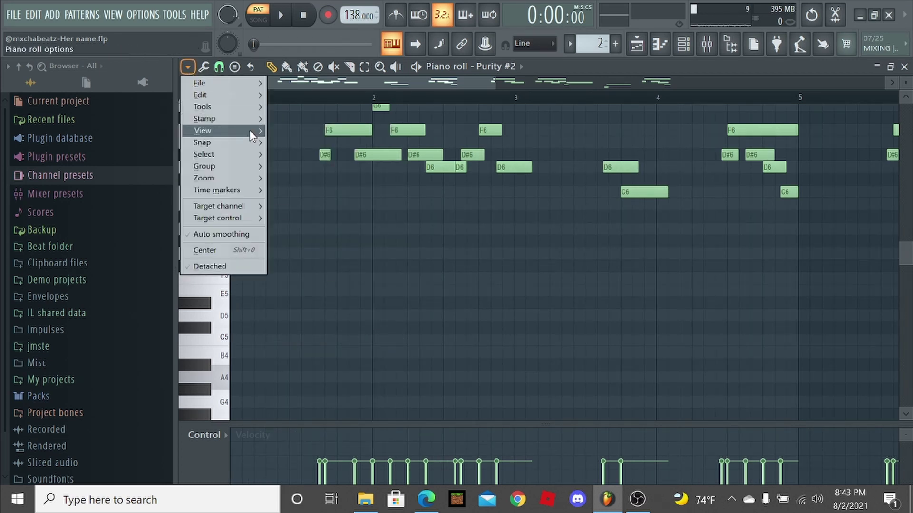
pyautogui.click(205, 67)
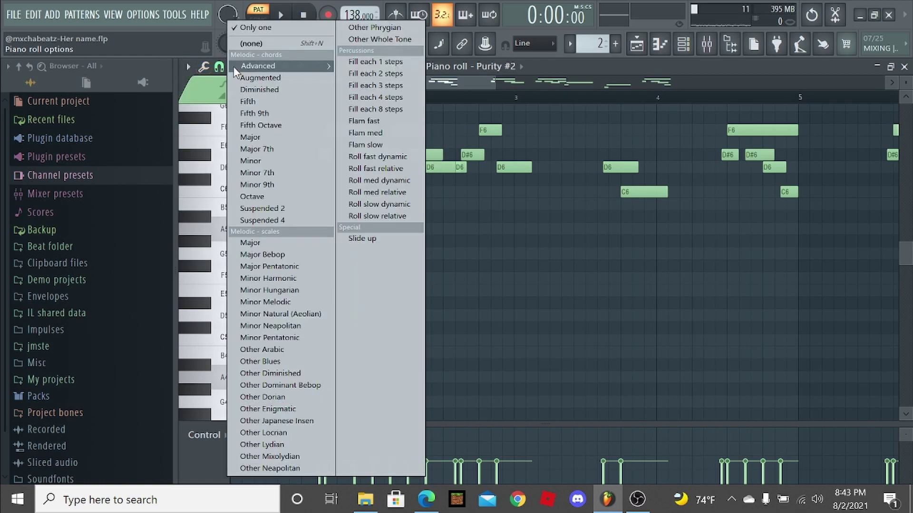
pyautogui.moveTo(218, 67)
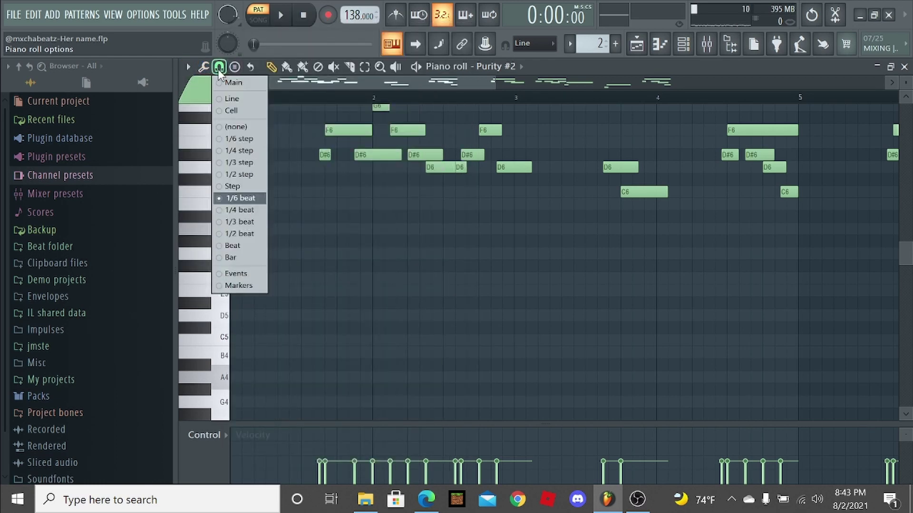
pyautogui.moveTo(187, 69)
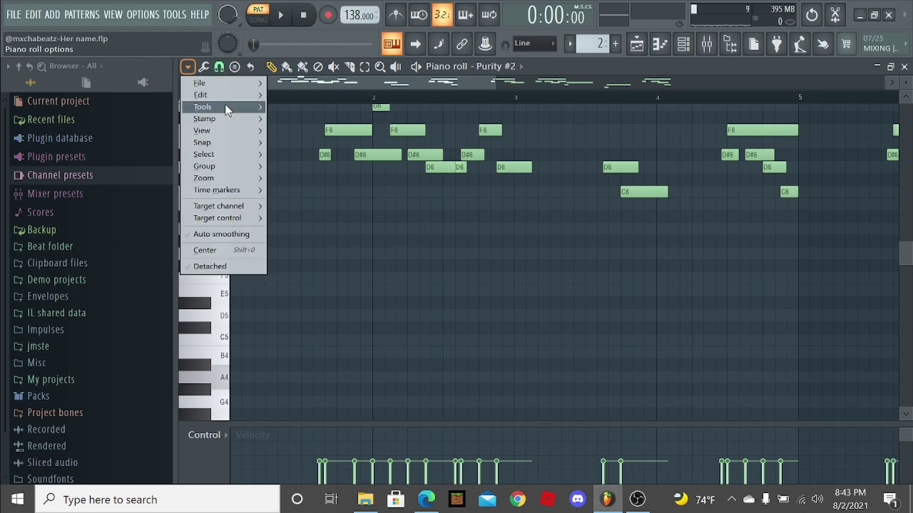
pyautogui.moveTo(242, 127)
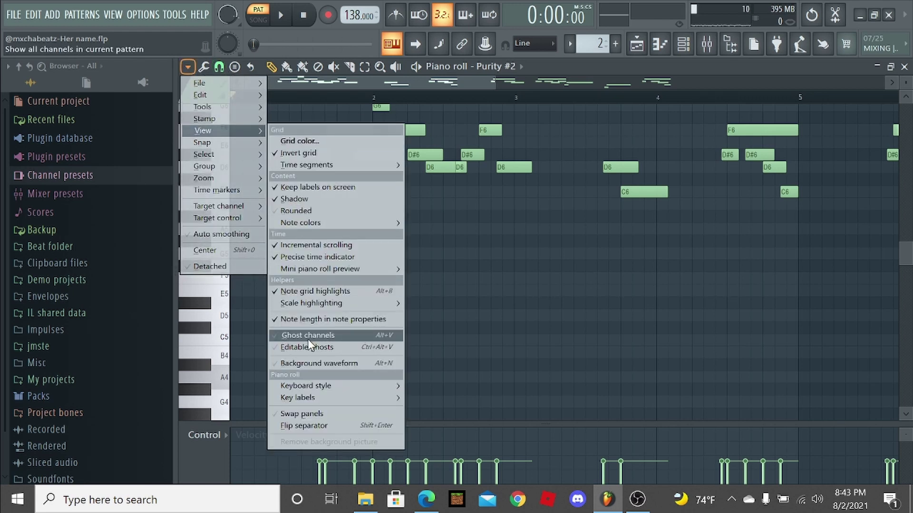
pyautogui.click(379, 336)
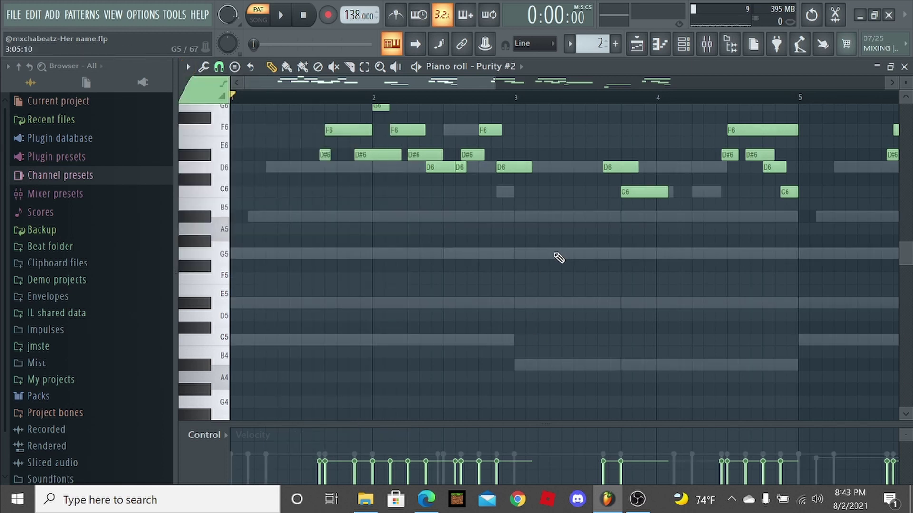
# - Examine the opening Purity #2 lead notes in bars 1 and 2 above the ghost chords
pyautogui.scroll(2, 373, 147)
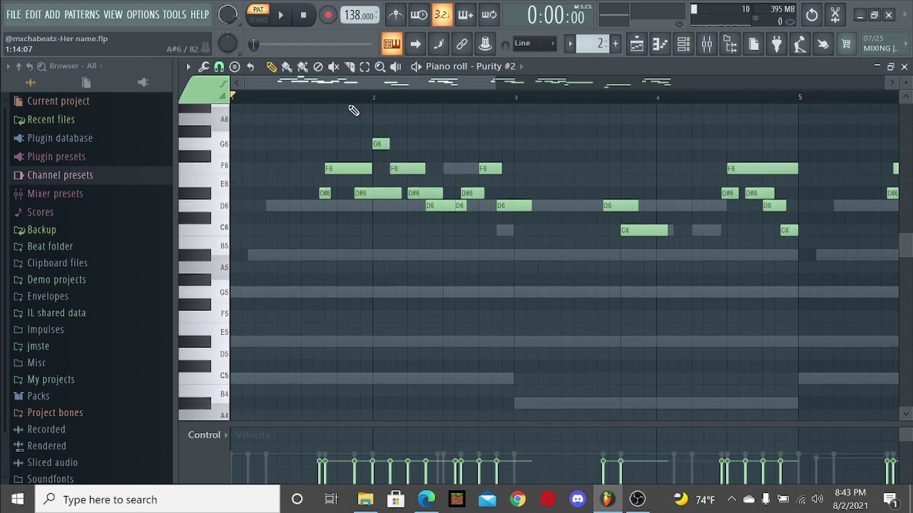
pyautogui.scroll(-2, 350, 109)
pyautogui.scroll(2, 255, 106)
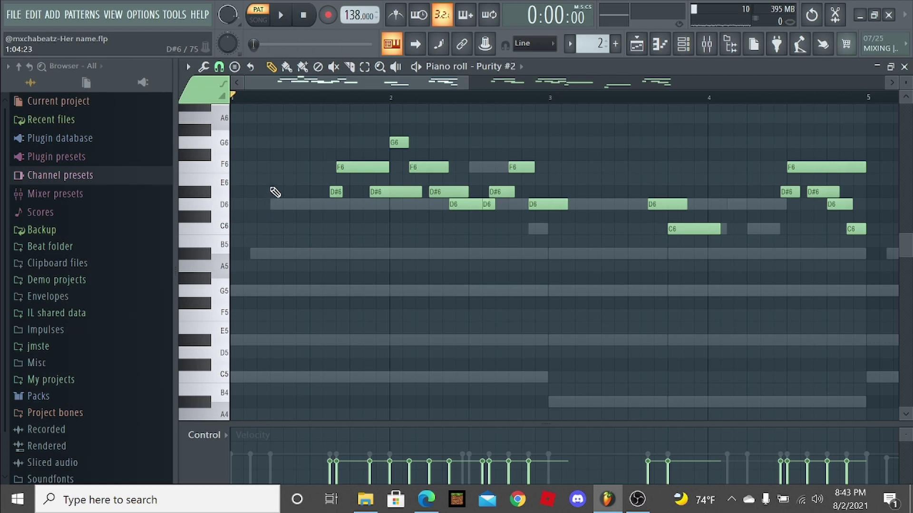
# - Play the lead over the chords into bar 4, stop, and set the playback position just before the first lead note in bar 1
pyautogui.press('space')
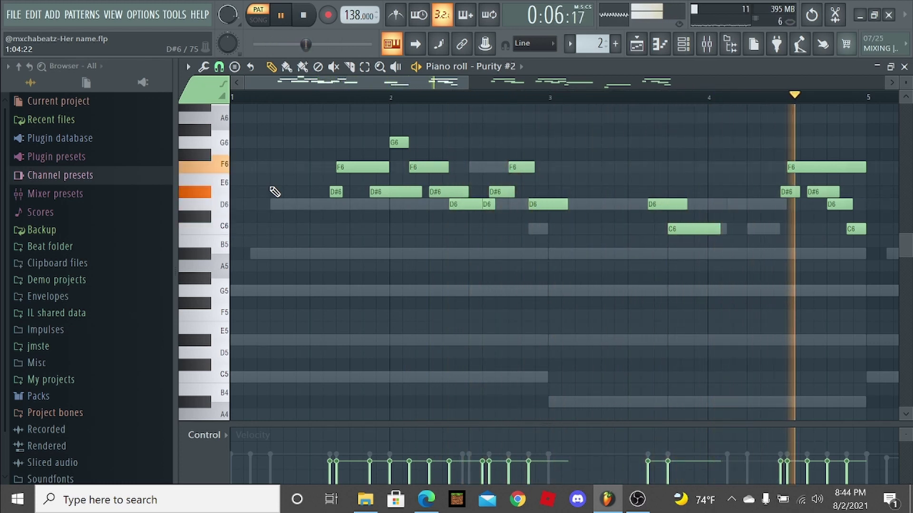
pyautogui.press('space')
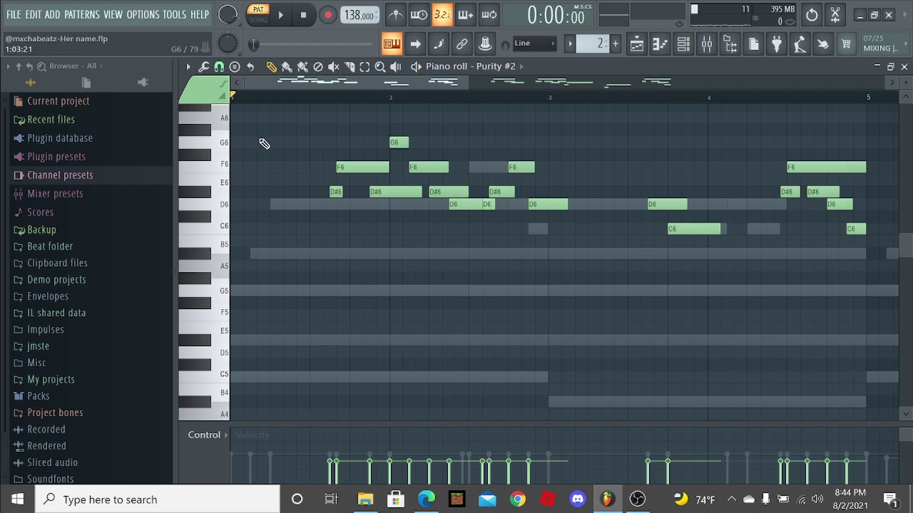
pyautogui.keyDown('ctrl'); pyautogui.scroll(2, 288, 203); pyautogui.keyUp('ctrl')
pyautogui.keyDown('ctrl'); pyautogui.scroll(2, 292, 206); pyautogui.keyUp('ctrl')
pyautogui.click(367, 98)
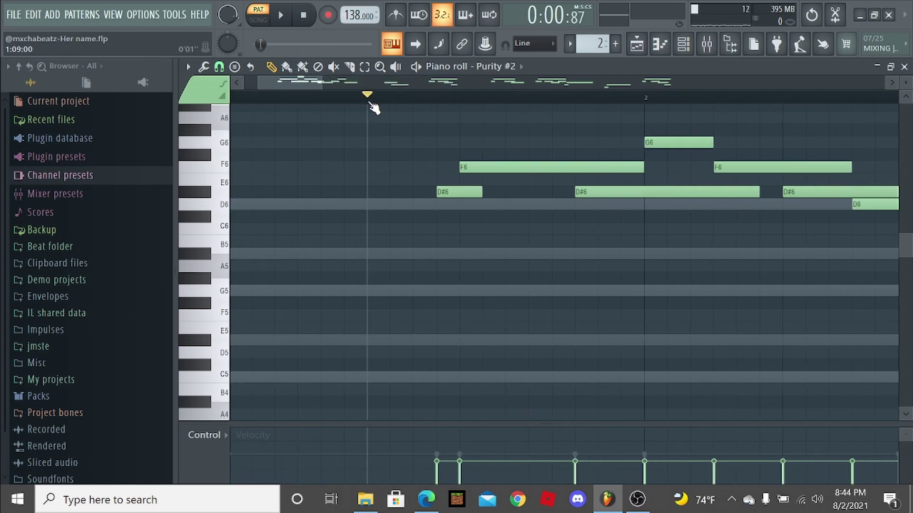
# - Mute the Purity #7 chord channel and play the opening notes of the lead on their own
pyautogui.click(683, 44)
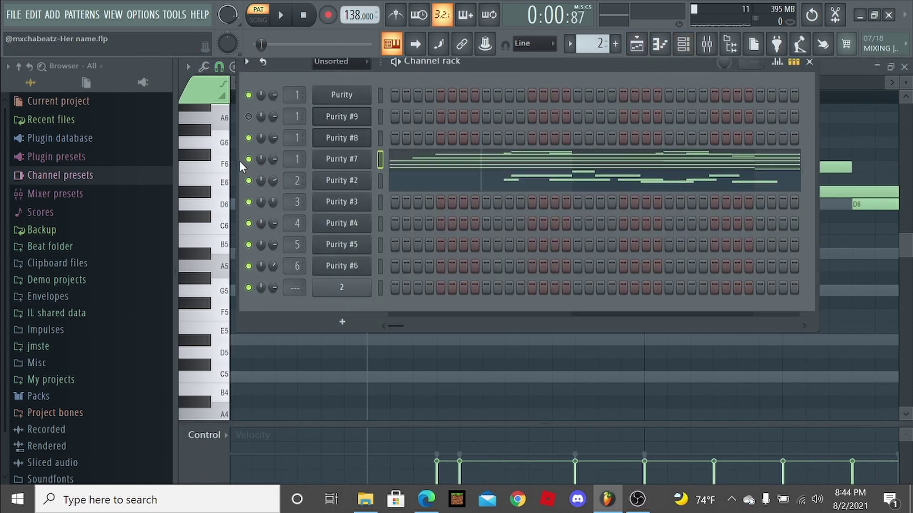
pyautogui.click(810, 64)
pyautogui.press('space')
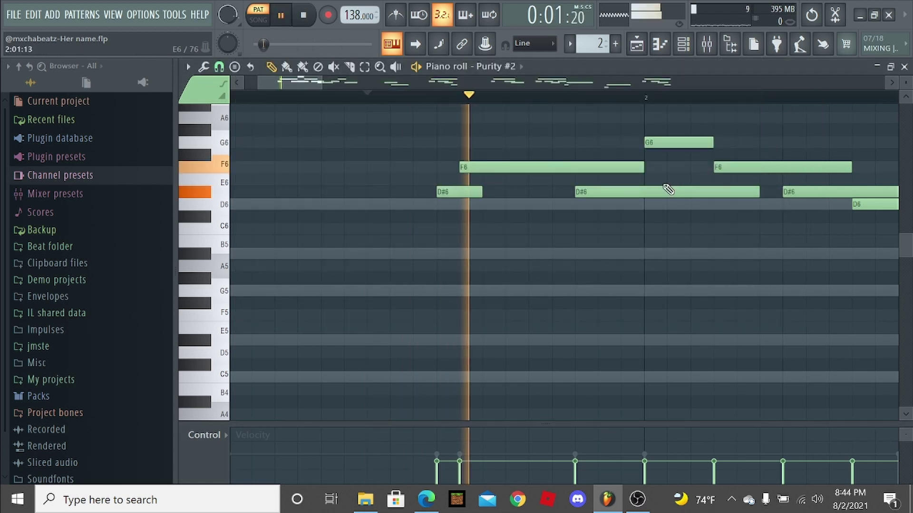
pyautogui.press('space')
pyautogui.press('space')
pyautogui.press('space')
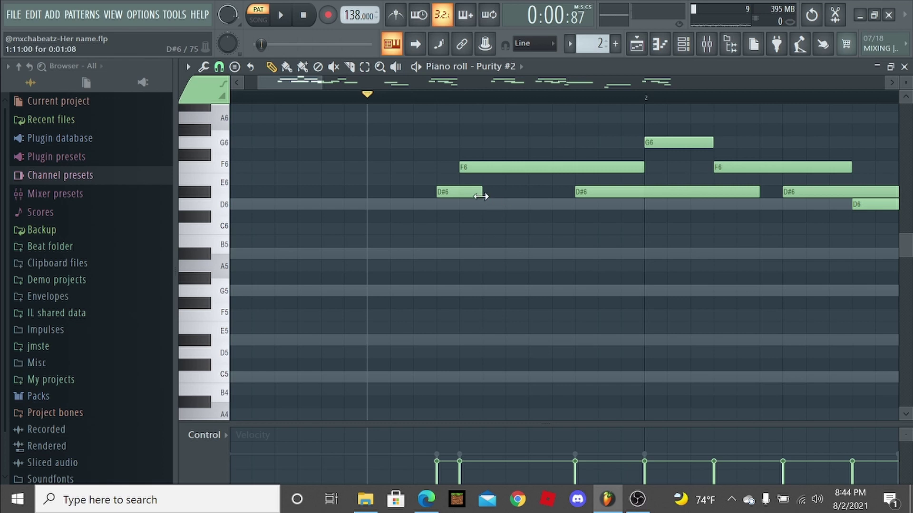
# - Shorten the first D#6 note in bar 1 so it ends where the F6 begins, and play the result
pyautogui.moveTo(482, 194)
pyautogui.mouseDown()
pyautogui.moveTo(454, 204)
pyautogui.moveTo(480, 208)
pyautogui.mouseUp()
pyautogui.scroll(2, 461, 191)
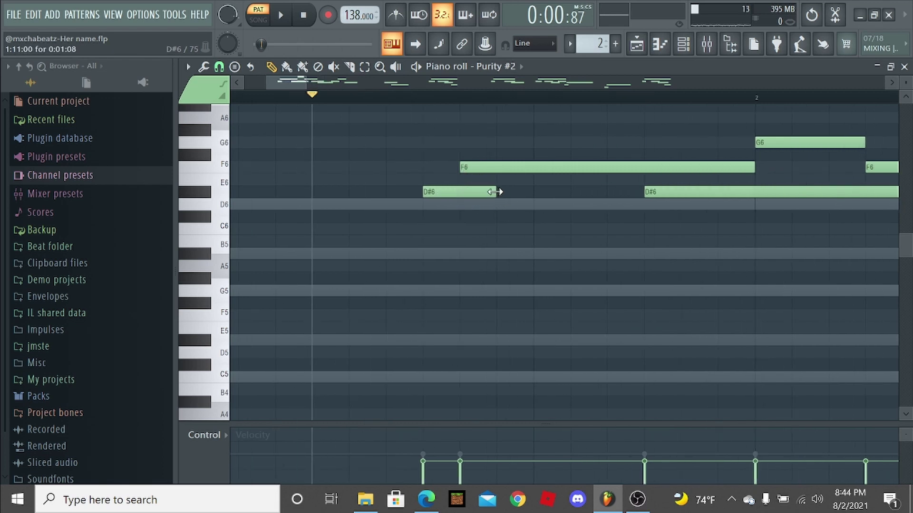
pyautogui.moveTo(495, 192); pyautogui.dragTo(486, 204)
pyautogui.press('space')
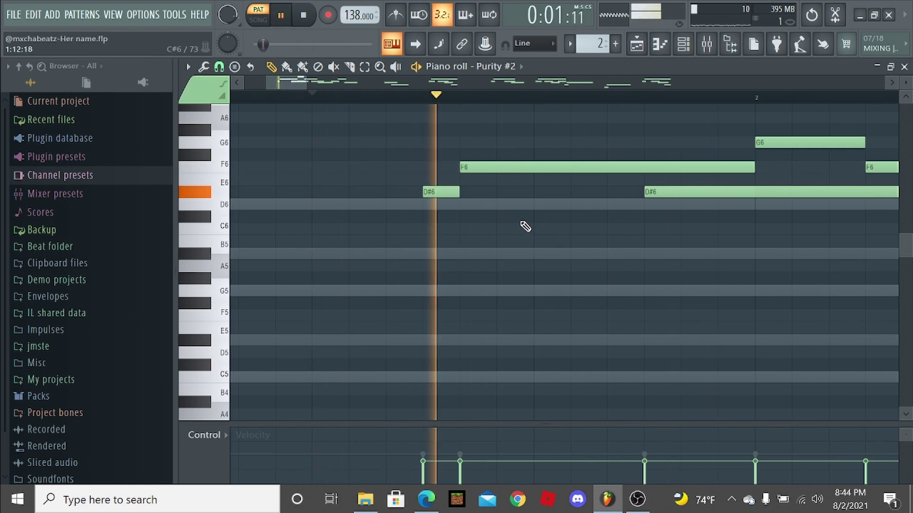
pyautogui.press('space')
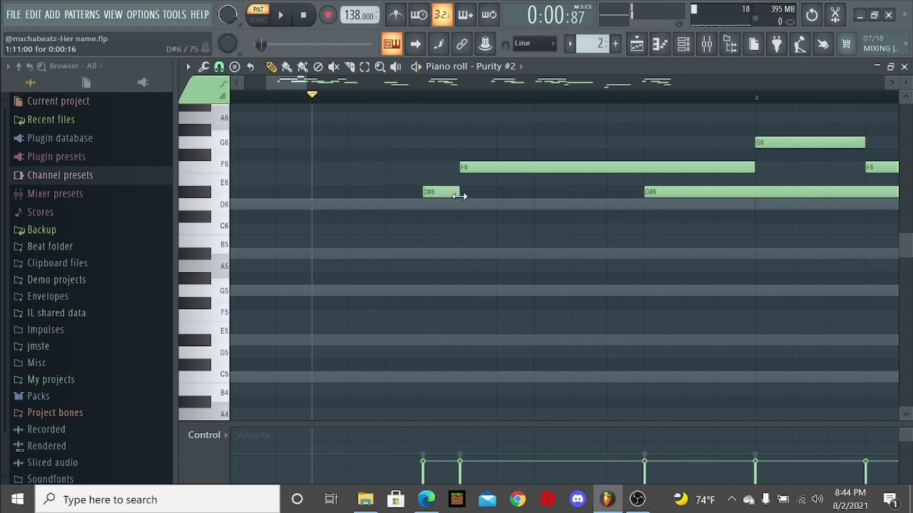
# - Lengthen the first D#6 note to 0:01:08 so it overlaps the F6, and replay the opening notes several times
pyautogui.moveTo(471, 198); pyautogui.dragTo(494, 206)
pyautogui.press('space')
pyautogui.press('space')
pyautogui.press('space')
pyautogui.press('space')
pyautogui.press('space')
pyautogui.press('space')
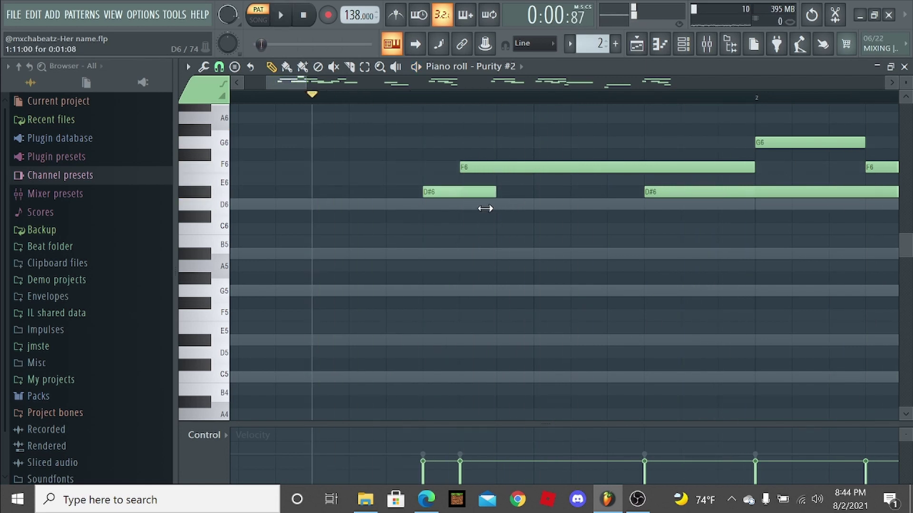
# - Play the lead twice from the marker in bar 1 to hear how its overlapping notes flow through bar 2
pyautogui.keyDown('ctrl'); pyautogui.scroll(-6, 494, 235); pyautogui.keyUp('ctrl')
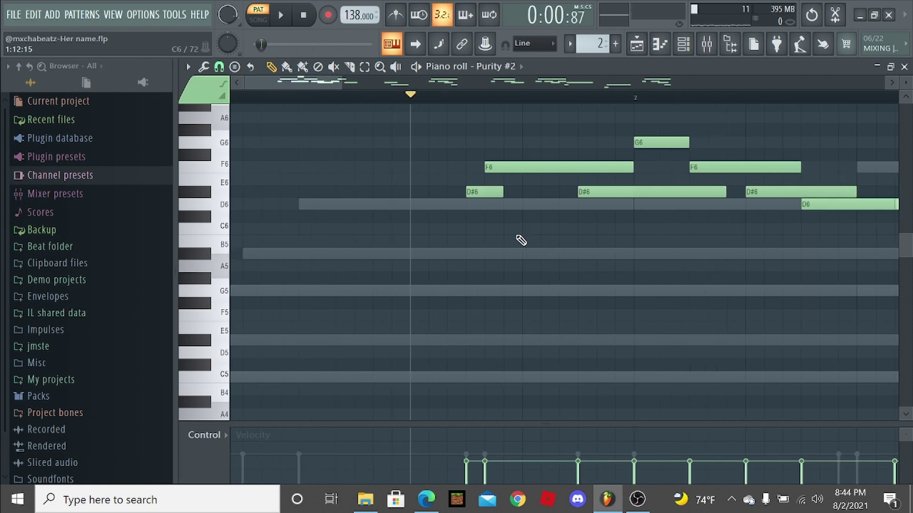
pyautogui.press('space')
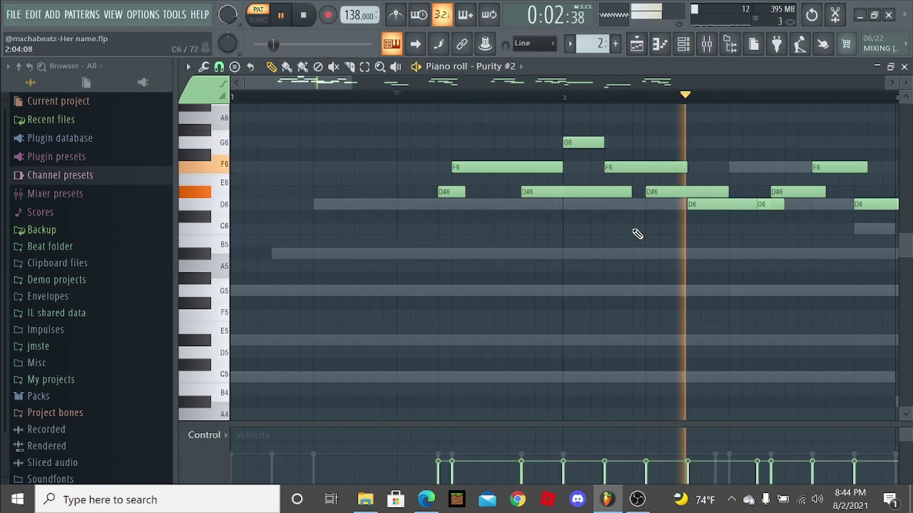
pyautogui.keyDown('ctrl'); pyautogui.scroll(-2, 656, 232); pyautogui.keyUp('ctrl')
pyautogui.press('space')
pyautogui.keyDown('ctrl'); pyautogui.scroll(2, 563, 154); pyautogui.keyUp('ctrl')
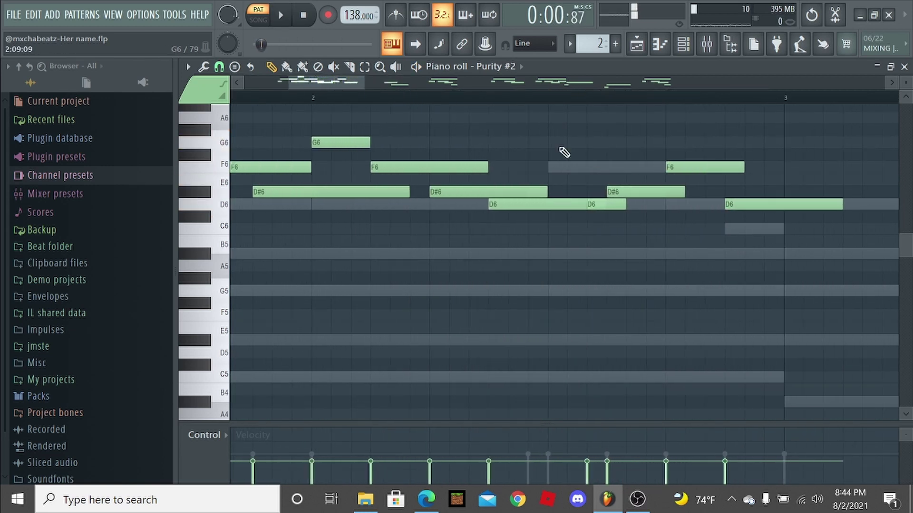
pyautogui.keyDown('ctrl'); pyautogui.scroll(-2, 591, 267); pyautogui.keyUp('ctrl')
pyautogui.press('space')
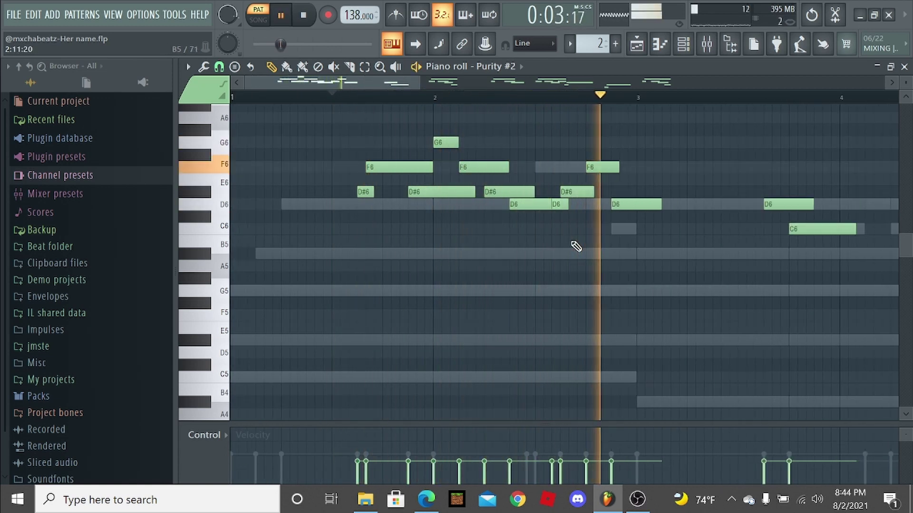
pyautogui.press('space')
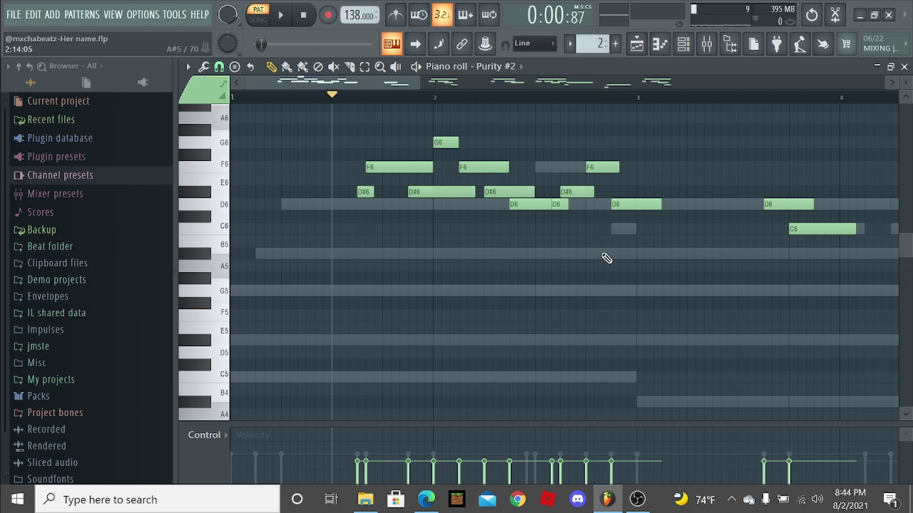
# - Review the lead against the ghost chords across all eight bars and play it through to the end of bar 8
pyautogui.keyDown('ctrl'); pyautogui.scroll(-6, 581, 279); pyautogui.keyUp('ctrl')
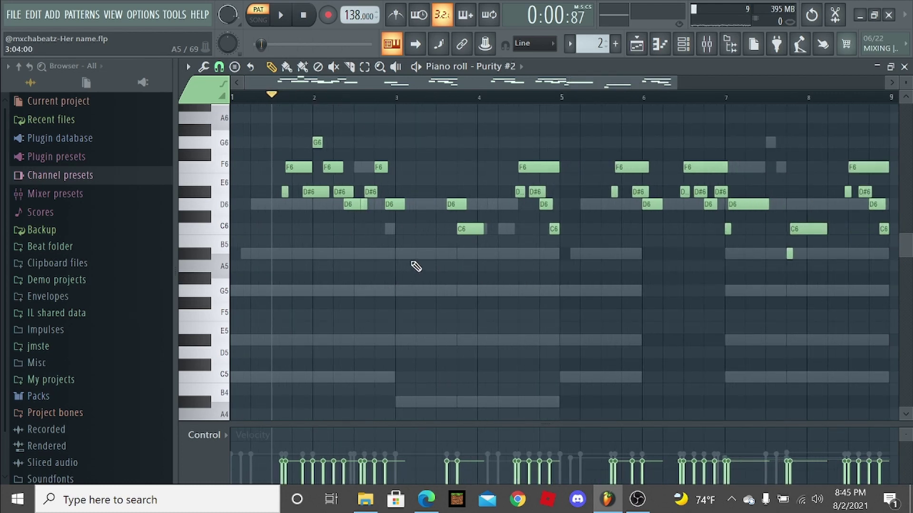
pyautogui.hscroll(6, 410, 270)
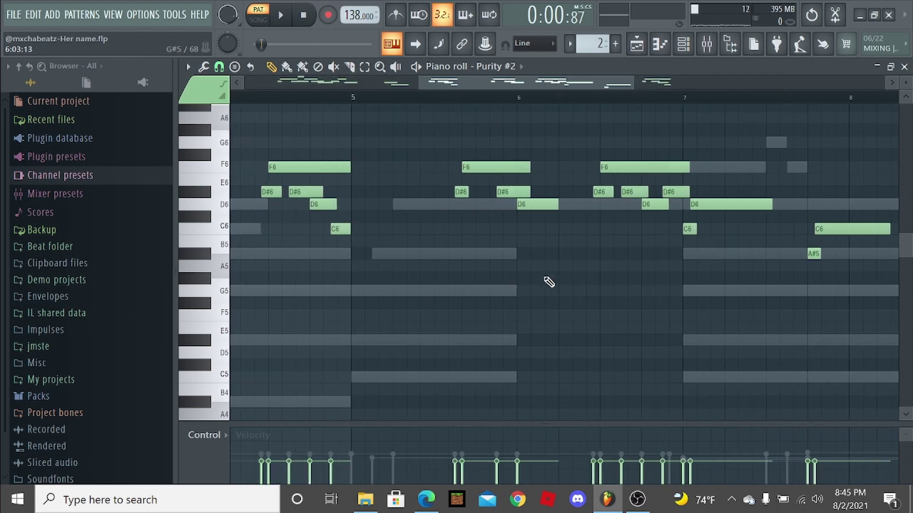
pyautogui.keyDown('ctrl'); pyautogui.scroll(-2, 494, 295); pyautogui.keyUp('ctrl')
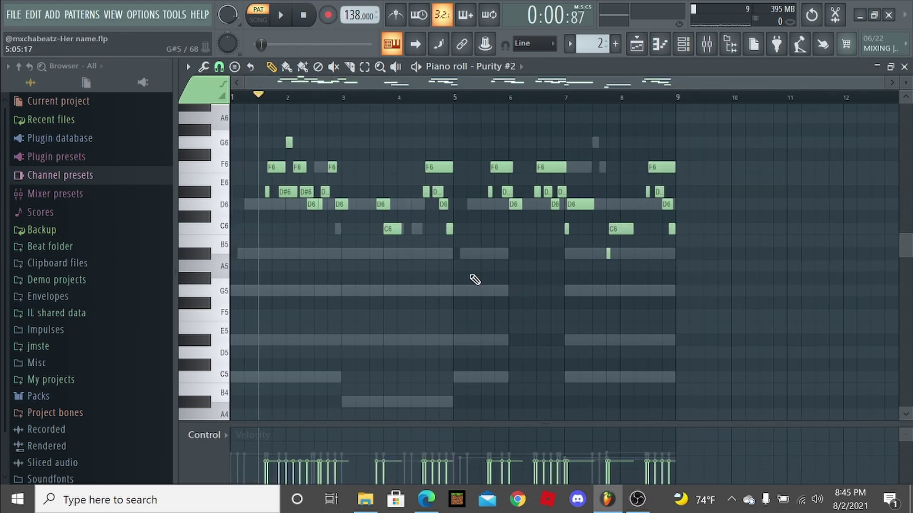
pyautogui.keyDown('ctrl'); pyautogui.scroll(3, 312, 275); pyautogui.keyUp('ctrl')
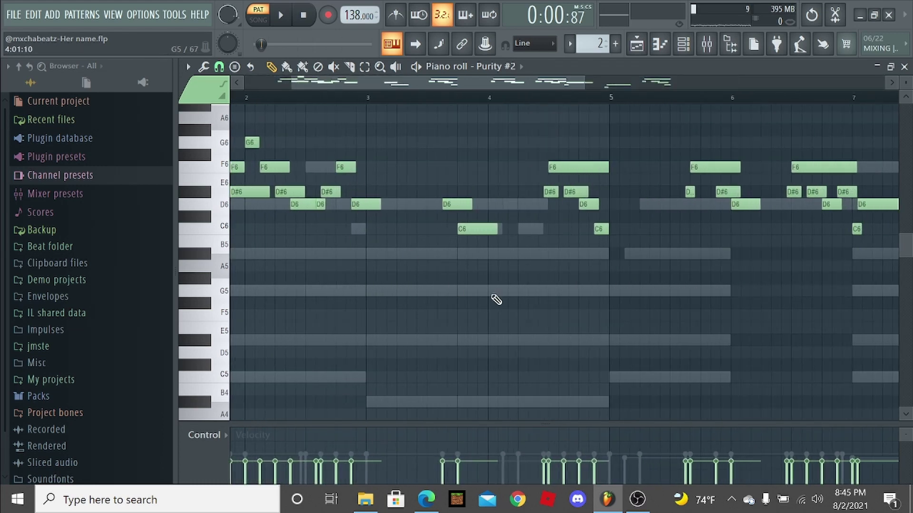
pyautogui.keyDown('ctrl'); pyautogui.scroll(-3, 257, 281); pyautogui.keyUp('ctrl')
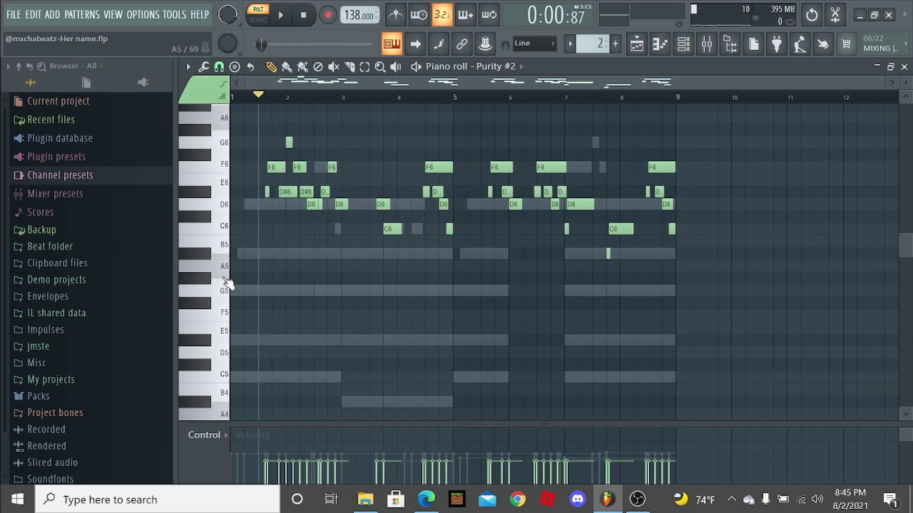
pyautogui.keyDown('ctrl'); pyautogui.scroll(4, 251, 284); pyautogui.keyUp('ctrl')
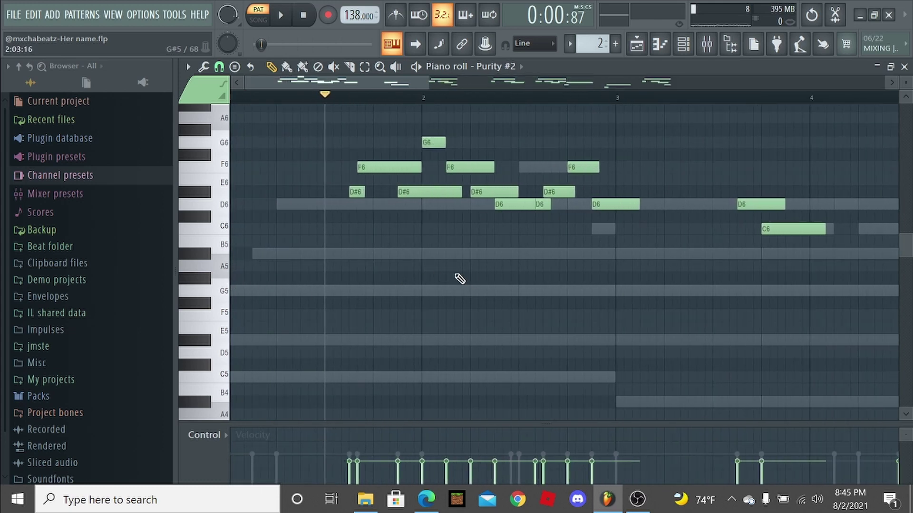
pyautogui.keyDown('ctrl'); pyautogui.scroll(1, 432, 276); pyautogui.keyUp('ctrl')
pyautogui.press('space')
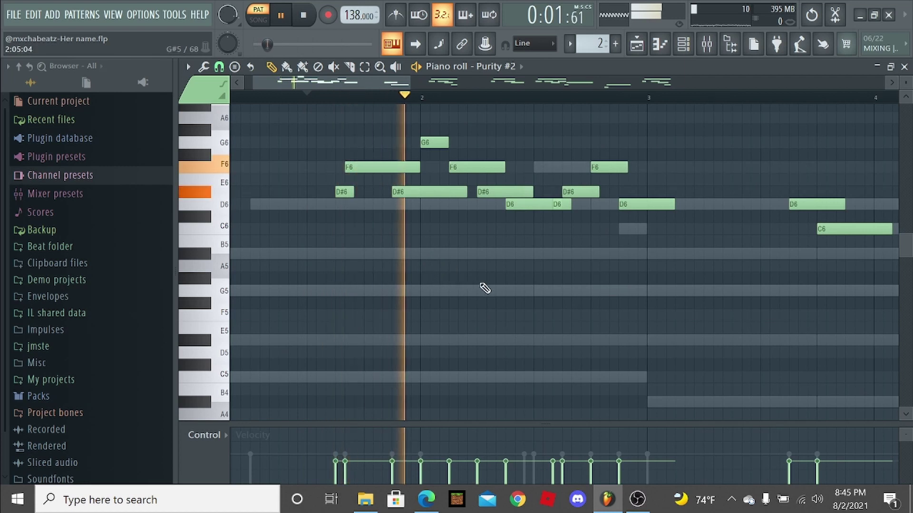
pyautogui.keyDown('ctrl'); pyautogui.scroll(-2, 581, 308); pyautogui.keyUp('ctrl')
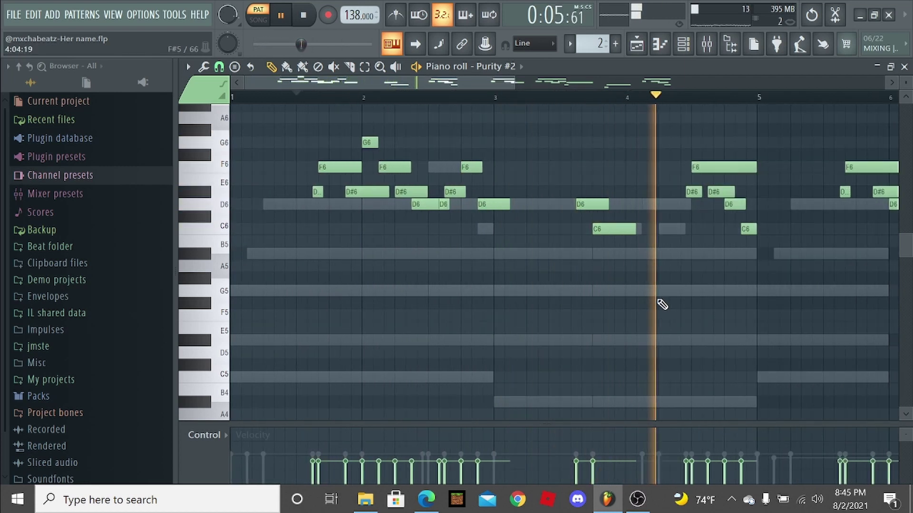
pyautogui.keyDown('ctrl'); pyautogui.scroll(-2, 665, 305); pyautogui.keyUp('ctrl')
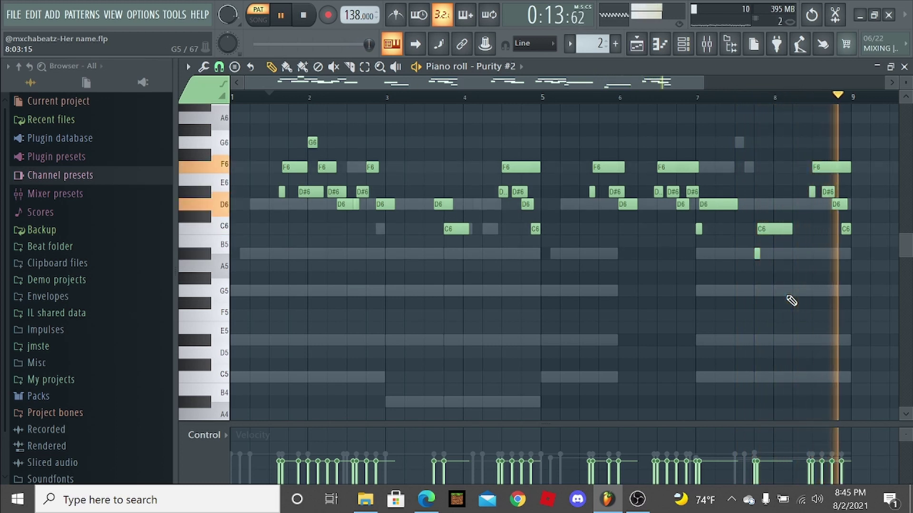
pyautogui.press('space')
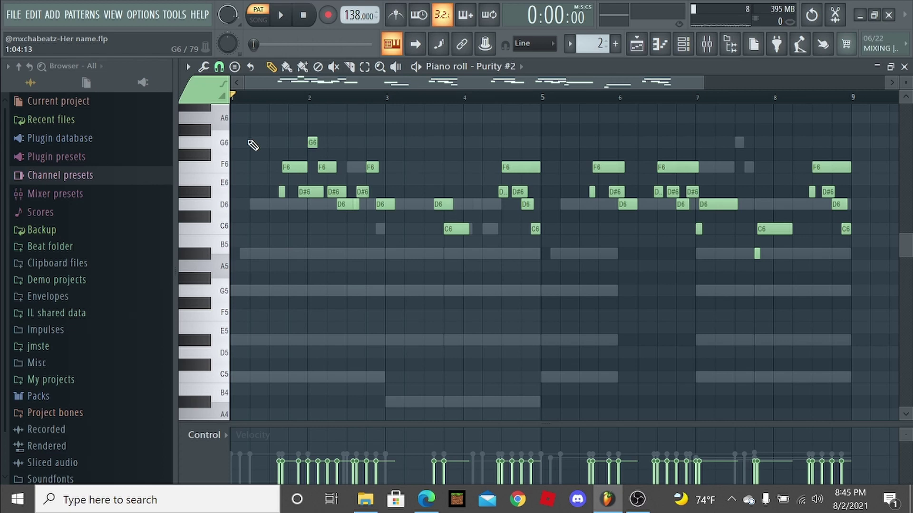
# - Switch to pattern 3 and open the Purity #3 notes in the piano roll
pyautogui.click(683, 45)
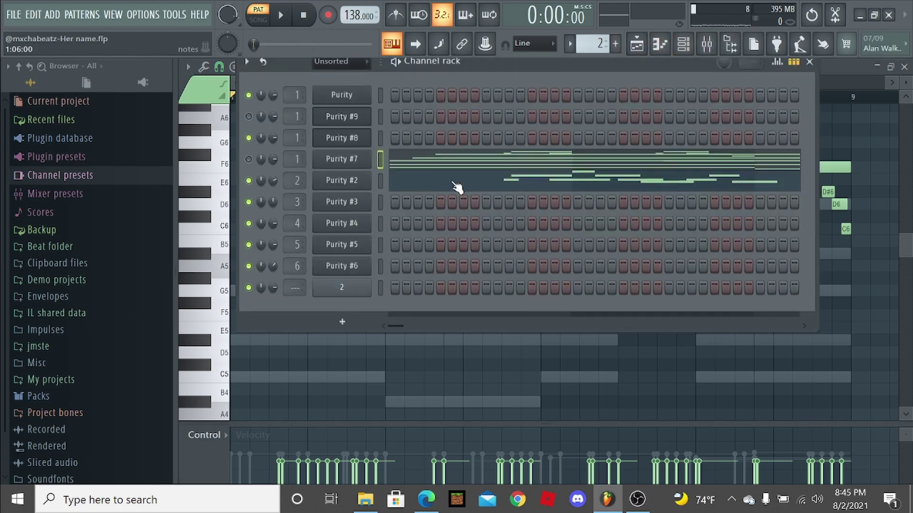
pyautogui.moveTo(599, 44); pyautogui.dragTo(600, 39)
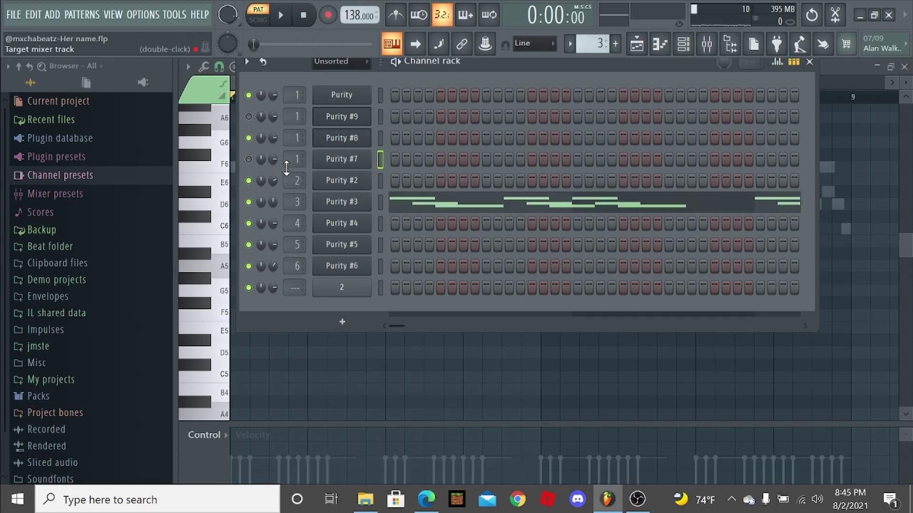
pyautogui.click(465, 204)
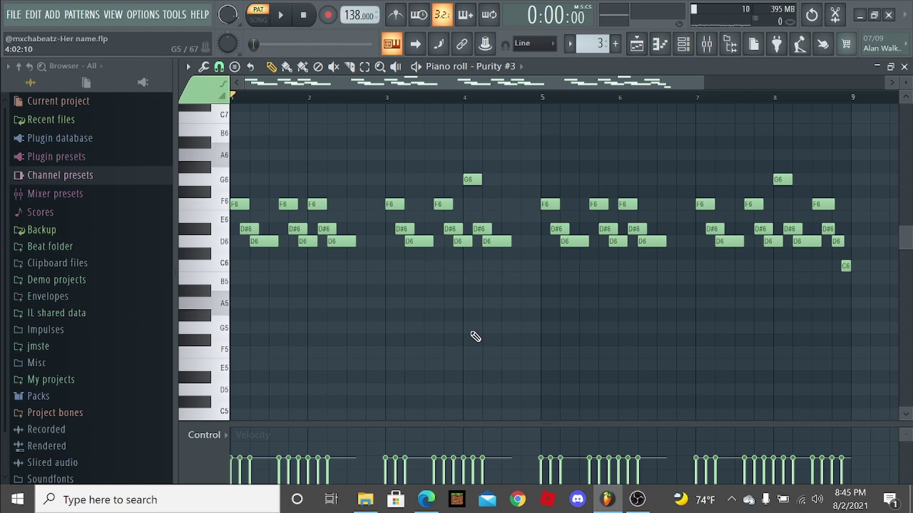
# - Play the opening notes of the Purity #3 melody from bar 1 and stop playback
pyautogui.scroll(3, 264, 86)
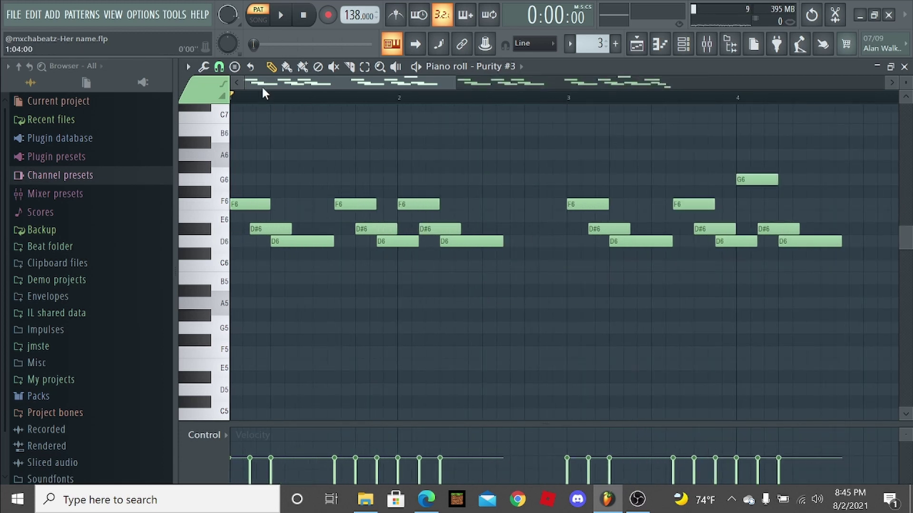
pyautogui.press('space')
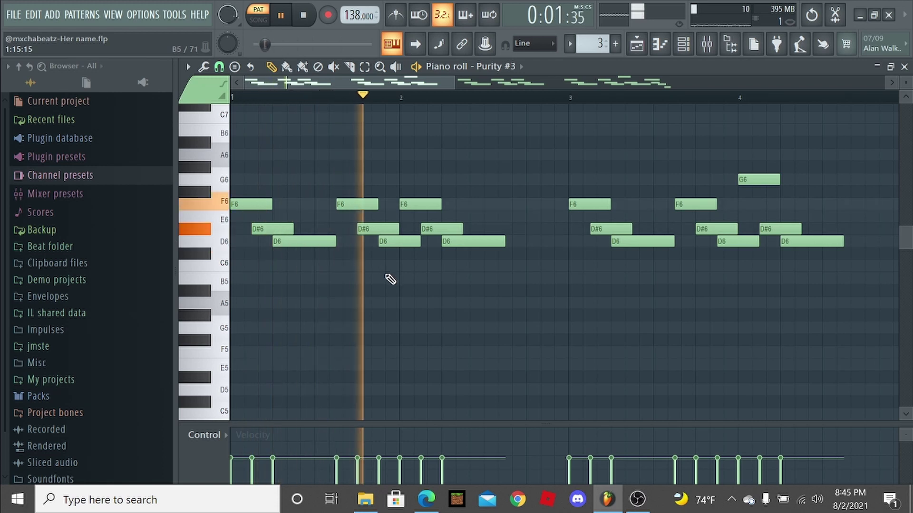
pyautogui.press('space')
# - Audition the G6 note at the start of bar 4 and examine the closing notes of the Purity #3 melody in bar 8
pyautogui.scroll(-2, 489, 249)
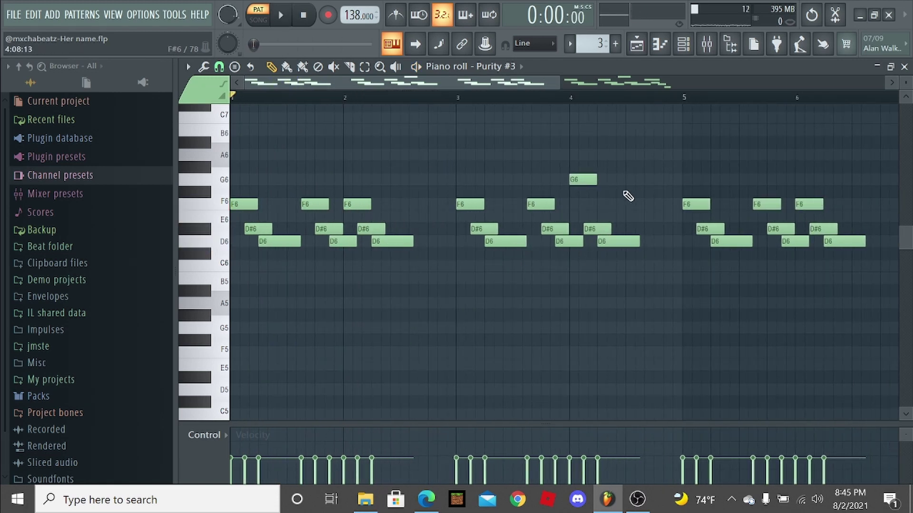
pyautogui.scroll(2, 580, 210)
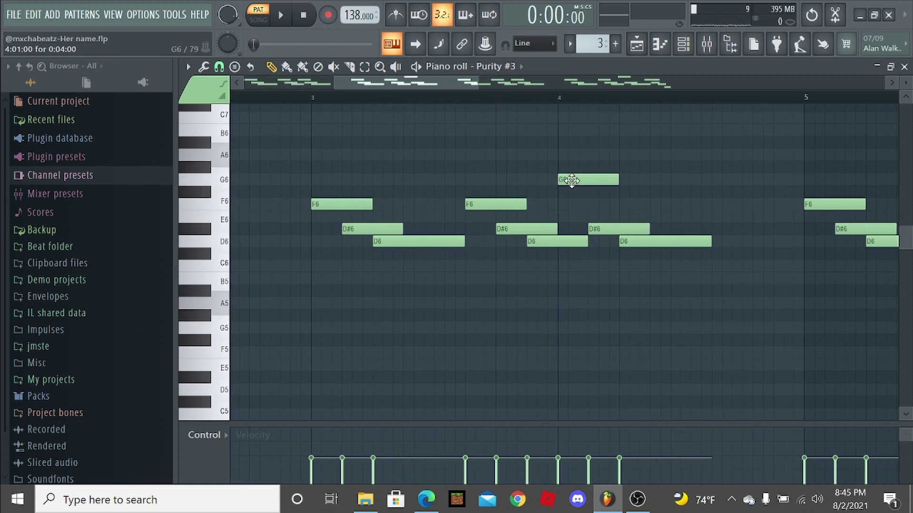
pyautogui.moveTo(569, 180)
pyautogui.mouseDown()
pyautogui.moveTo(575, 198)
pyautogui.moveTo(571, 180)
pyautogui.mouseUp()
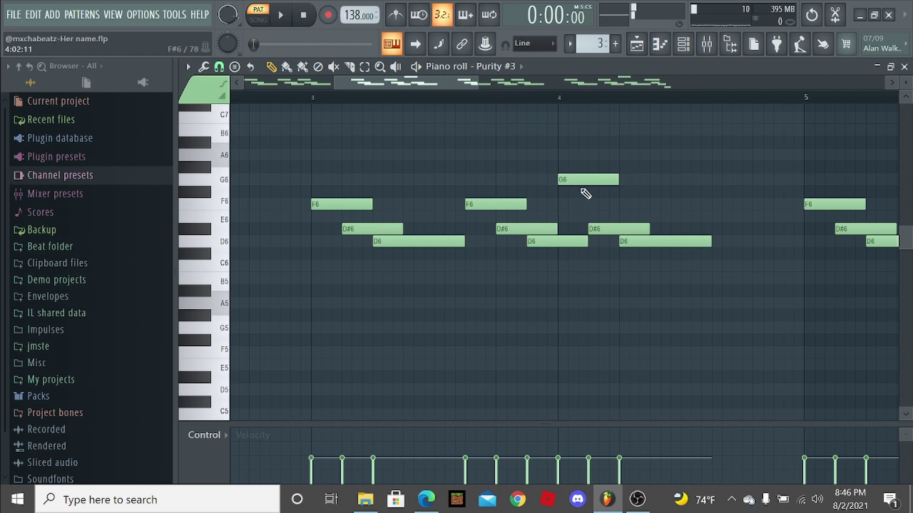
pyautogui.scroll(-5, 594, 200)
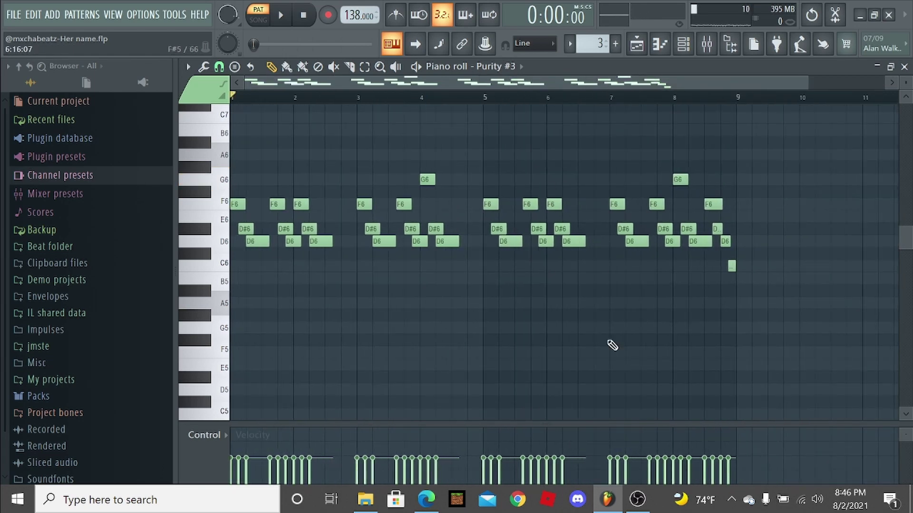
pyautogui.scroll(5, 732, 256)
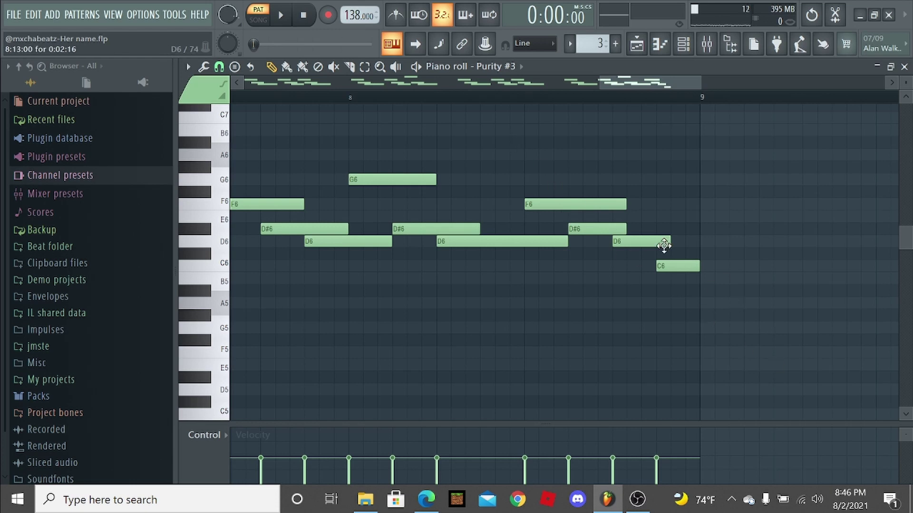
# - Audition the last F6 note in bar 8 and examine how the closing F6, D#6, D6 and C6 notes overlap
pyautogui.scroll(-2, 592, 204)
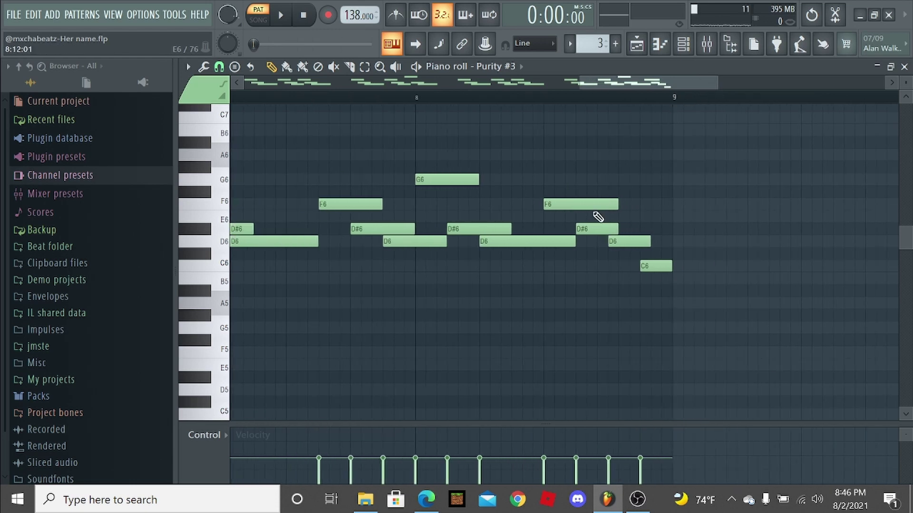
pyautogui.scroll(3, 583, 228)
pyautogui.click(592, 205)
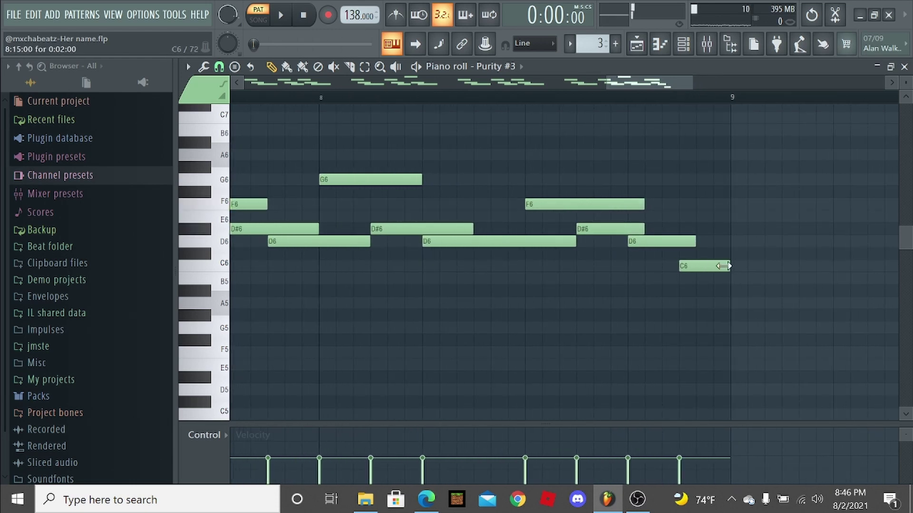
pyautogui.scroll(2, 650, 271)
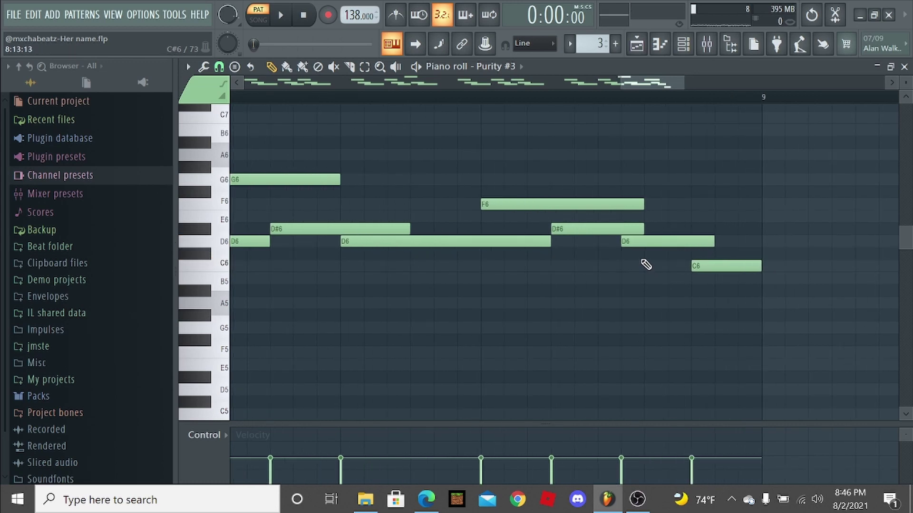
pyautogui.scroll(-6, 674, 302)
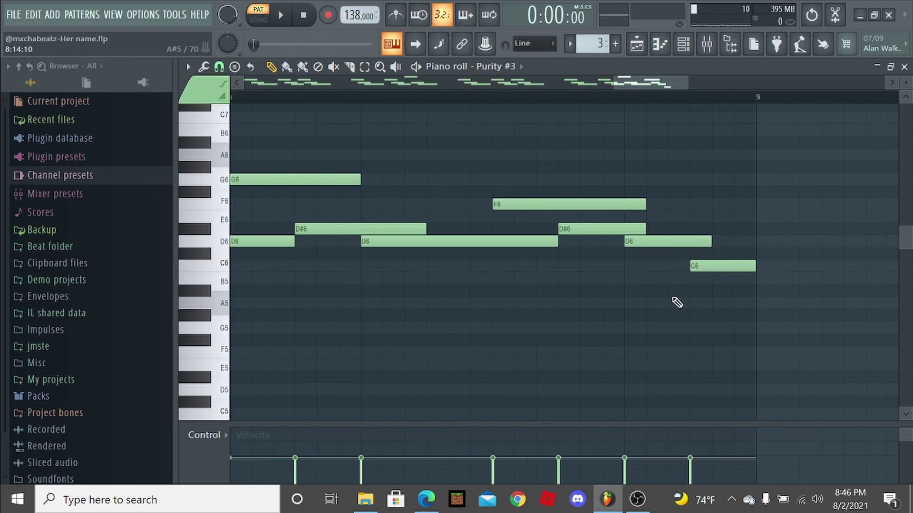
# - Play the opening of the Purity #3 pattern, stop it, and check the descending notes at the end of bar 8 again
pyautogui.press('space')
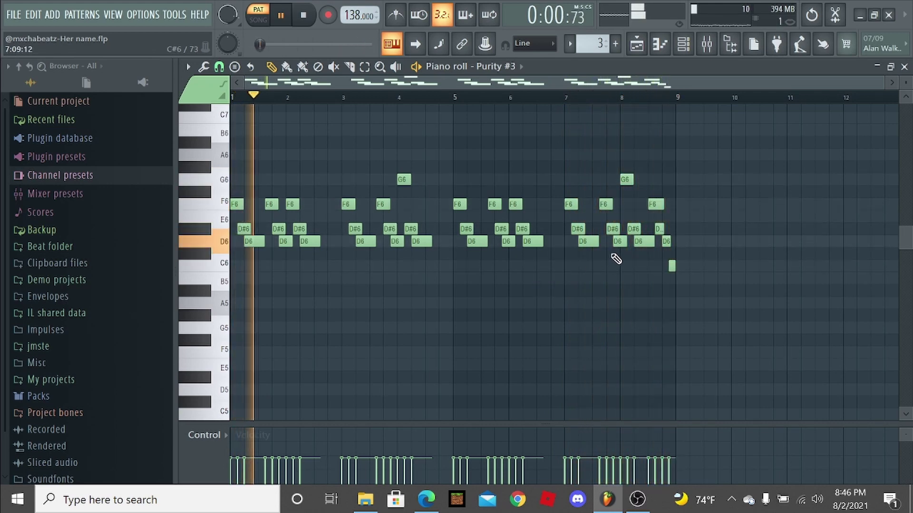
pyautogui.press('space')
pyautogui.scroll(5, 694, 259)
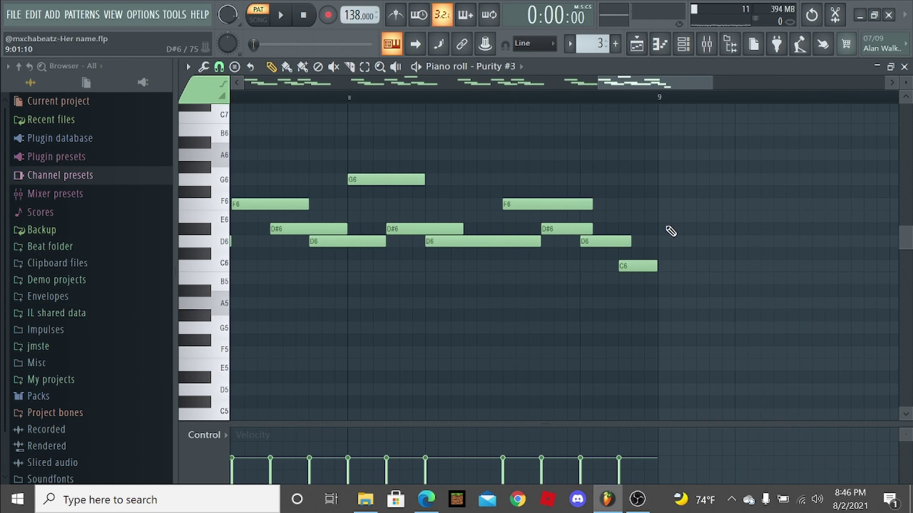
pyautogui.scroll(1, 648, 251)
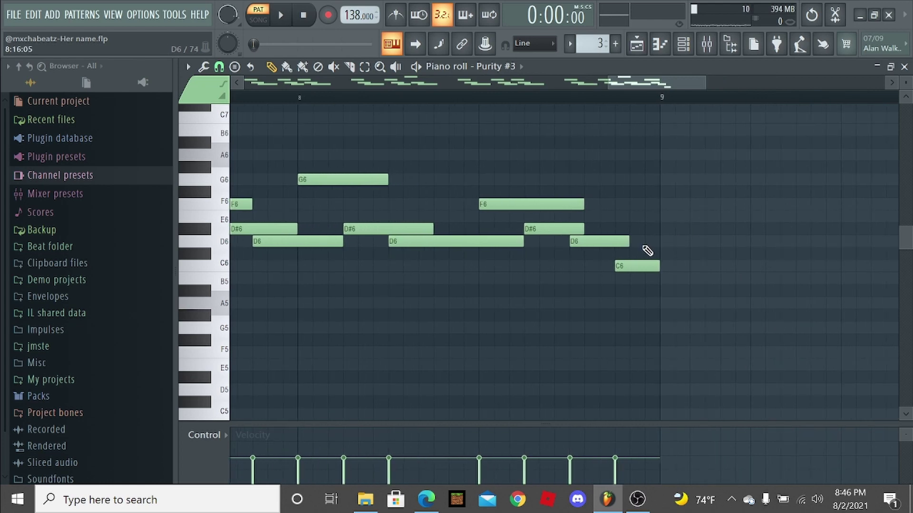
pyautogui.scroll(-5, 668, 263)
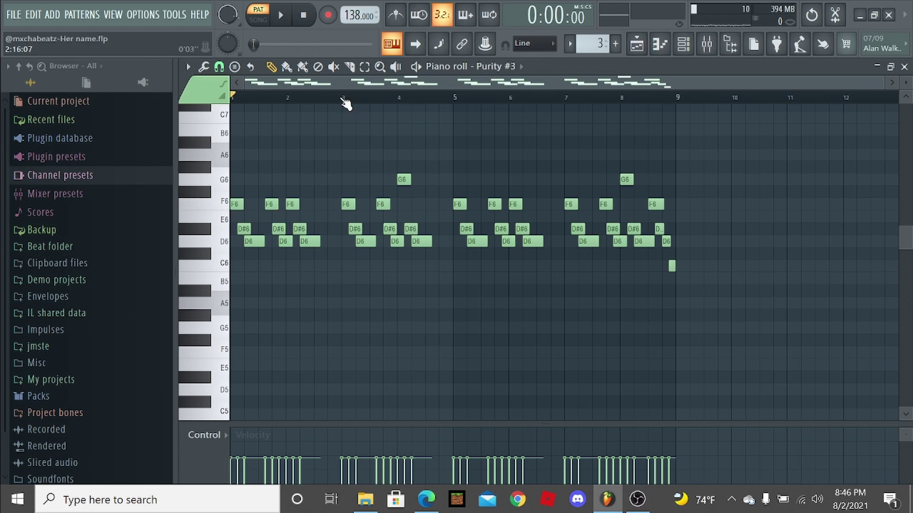
# - Try duplicating the Purity #3 notes of bars 1 and 2 onto bars 3 and 4
pyautogui.moveTo(341, 99); pyautogui.dragTo(227, 115)
pyautogui.scroll(4, 304, 99)
pyautogui.moveTo(411, 101); pyautogui.dragTo(418, 112)
pyautogui.hotkey('ctrl', 'b')
pyautogui.scroll(2, 562, 204)
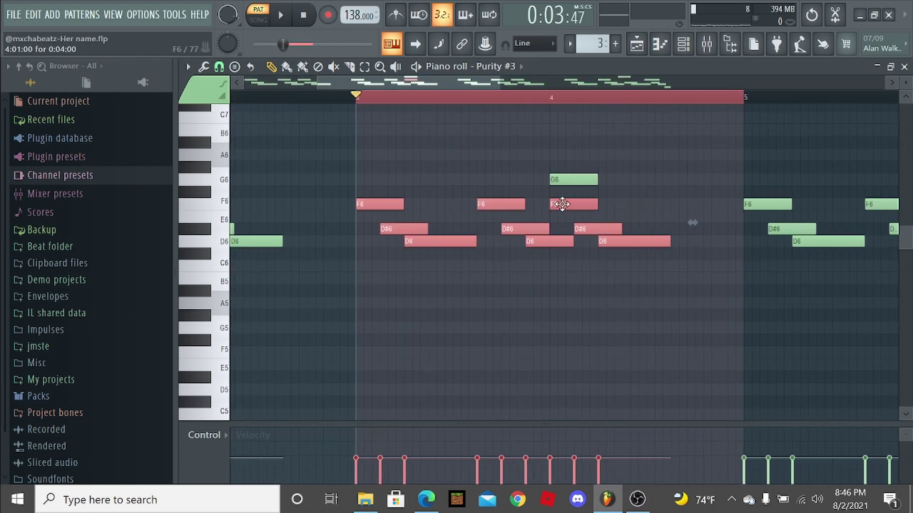
pyautogui.keyDown('ctrl'); pyautogui.click(621, 264); pyautogui.keyUp('ctrl')
pyautogui.scroll(-3, 618, 266)
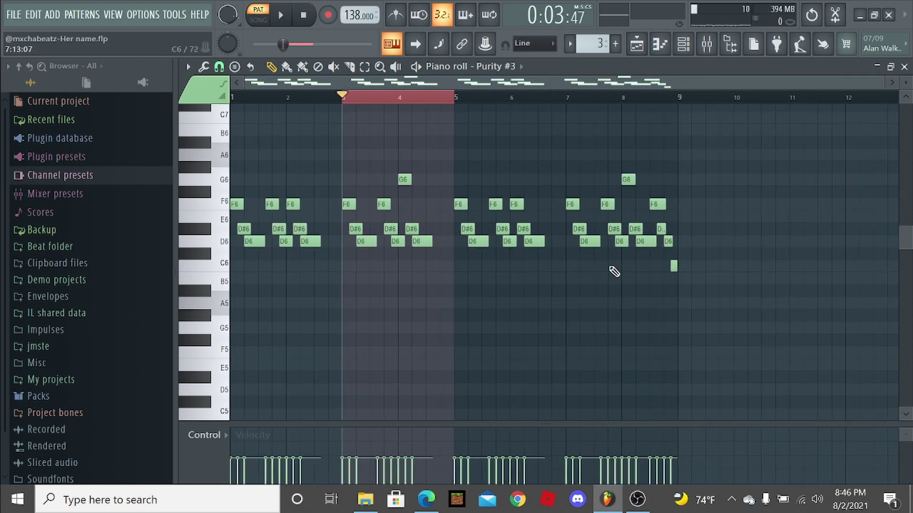
# - Select the full eight-bar range of the Purity #3 melody and examine the ending in bars 7 and 8
pyautogui.hotkey('ctrl', 'a')
pyautogui.keyDown('ctrl'); pyautogui.click(564, 181); pyautogui.keyUp('ctrl')
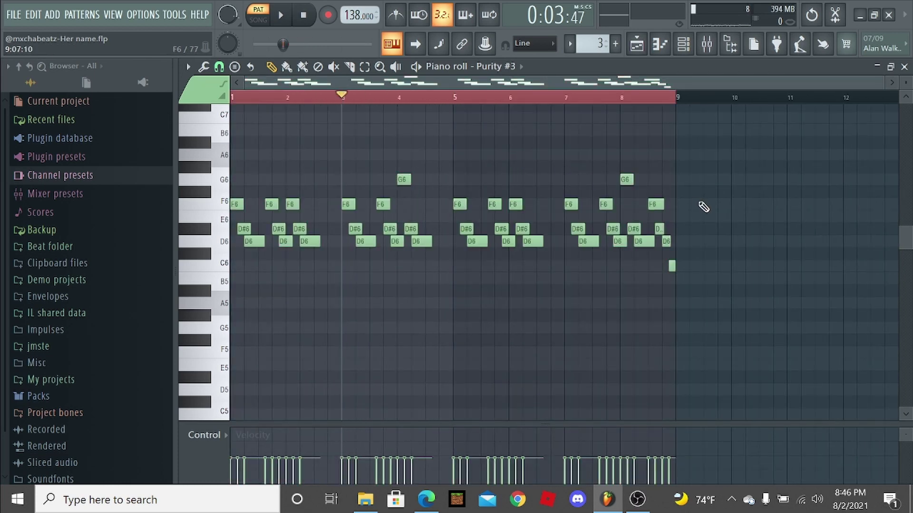
pyautogui.scroll(3, 646, 200)
pyautogui.scroll(2, 710, 215)
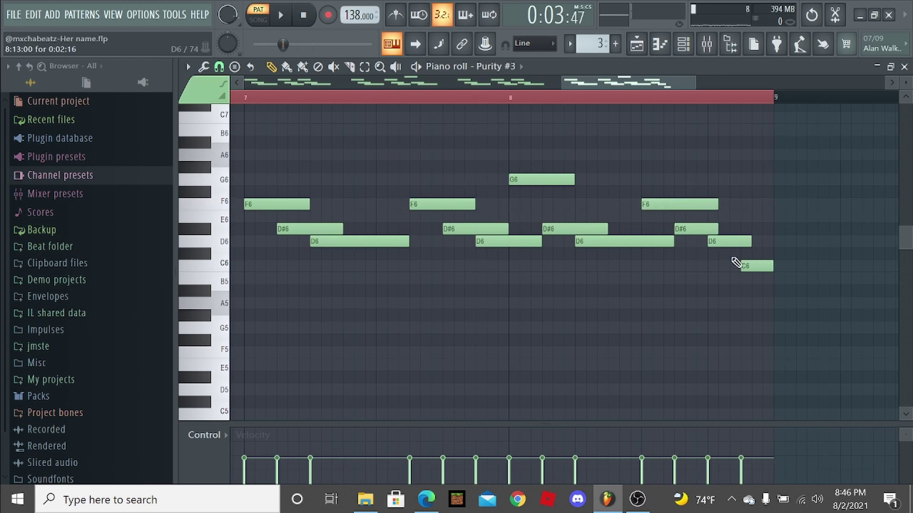
pyautogui.scroll(-3, 716, 224)
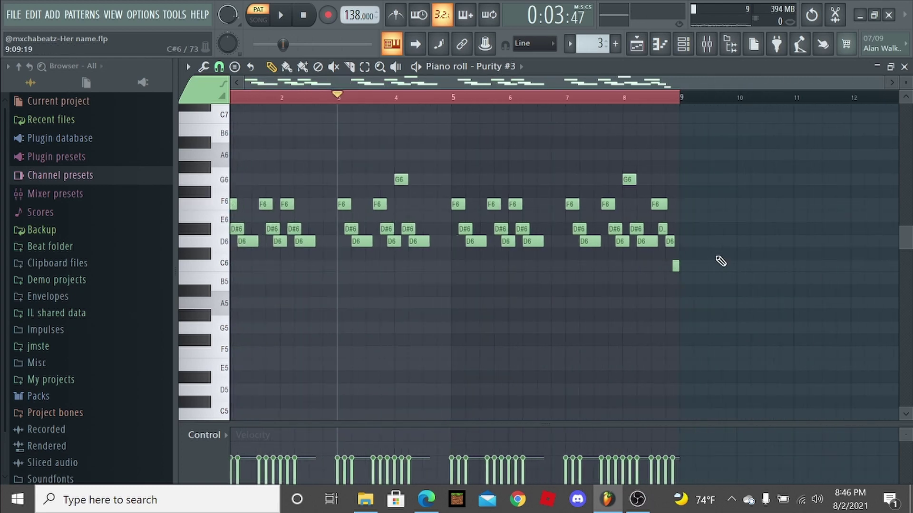
# - Switch to pattern 4 and open the Purity #4 notes in the piano roll
pyautogui.click(683, 45)
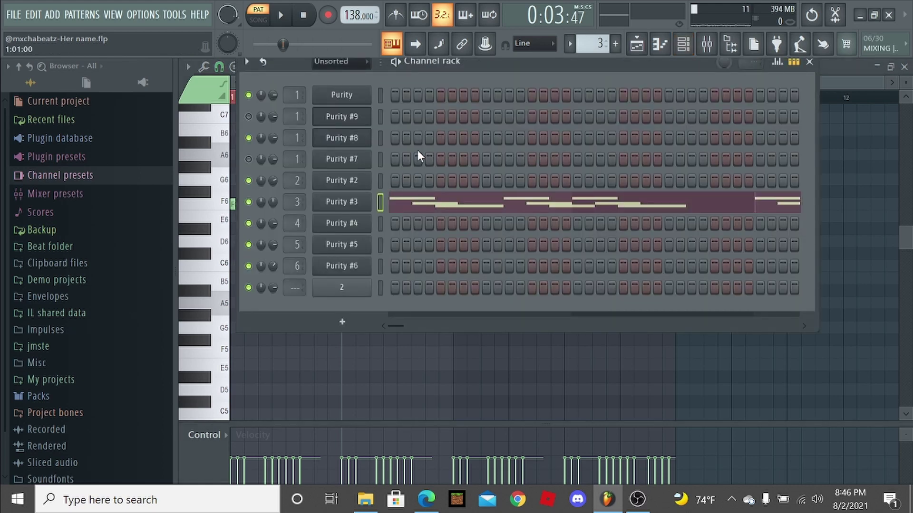
pyautogui.moveTo(601, 43); pyautogui.dragTo(602, 52)
pyautogui.click(469, 226)
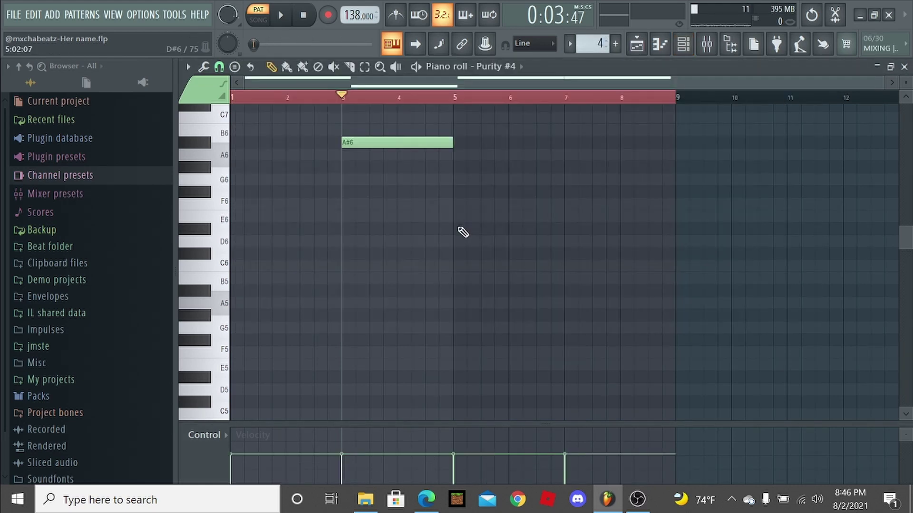
# - Remove the stray E8 note at bar 1 and play the Purity #4 notes, pausing around bar 8
pyautogui.scroll(5, 455, 219)
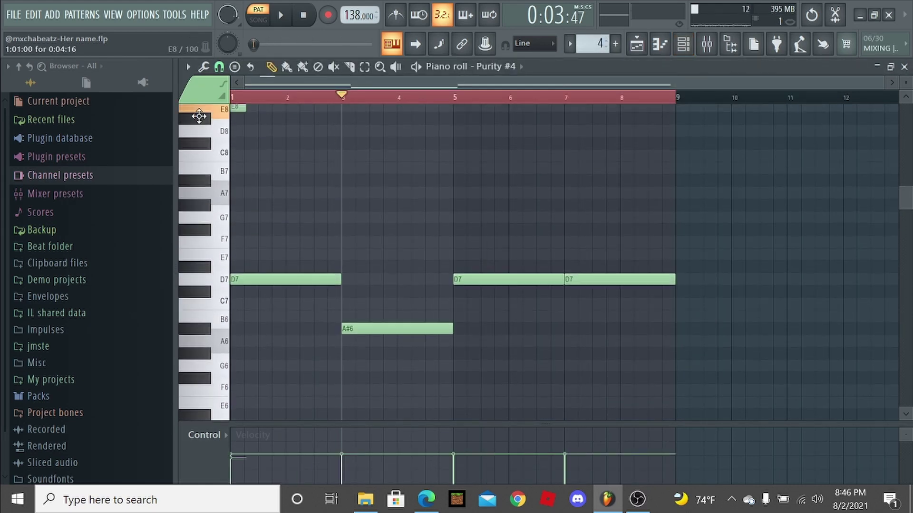
pyautogui.rightClick(240, 132)
pyautogui.press('space')
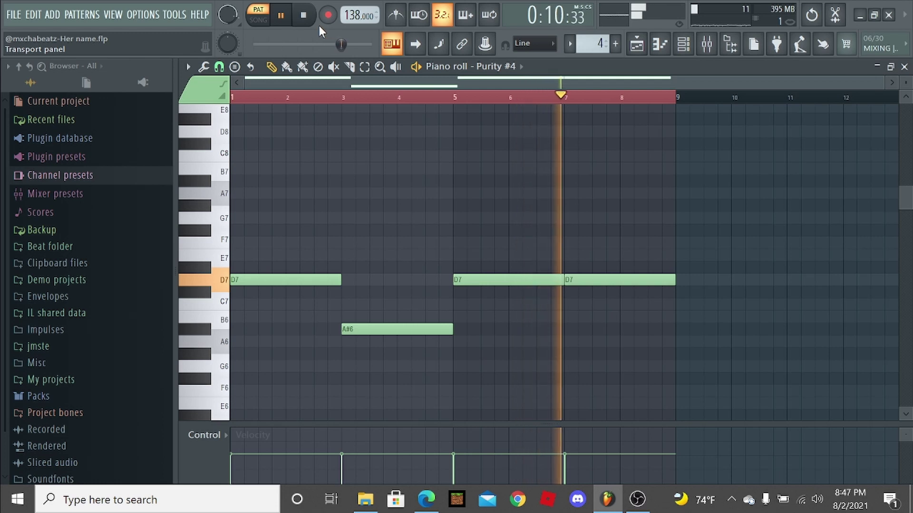
pyautogui.click(281, 18)
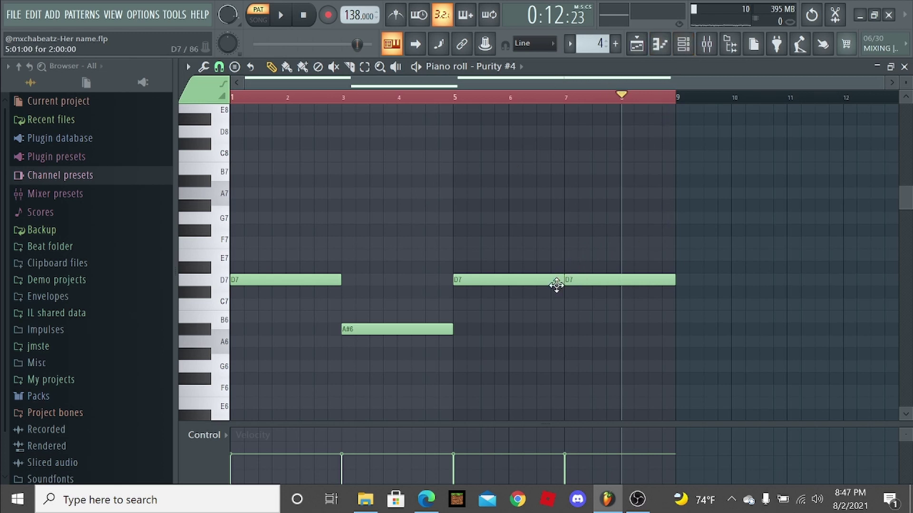
# - Transpose all four Purity #4 notes down an octave to D6 and A#5
pyautogui.scroll(-2, 554, 283)
pyautogui.keyDown('ctrl'); pyautogui.scroll(1, 223, 228); pyautogui.keyUp('ctrl')
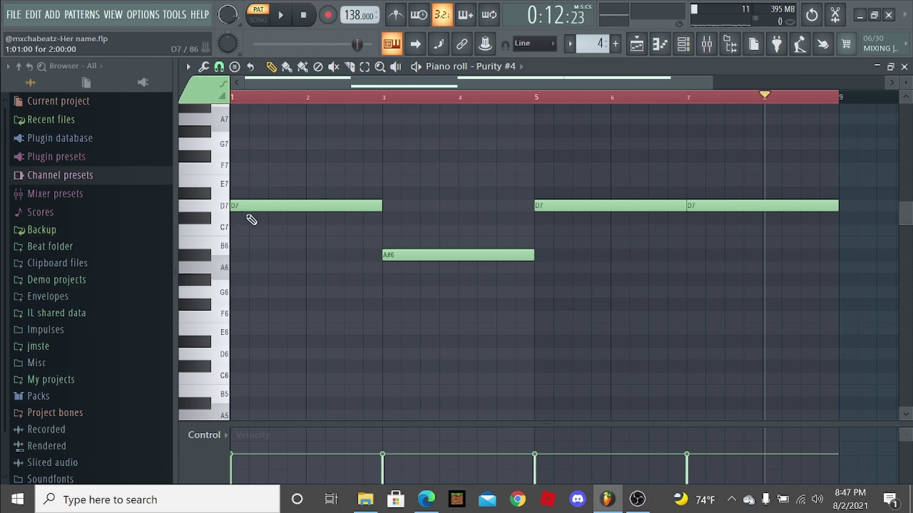
pyautogui.hotkey('ctrl', 'Down')
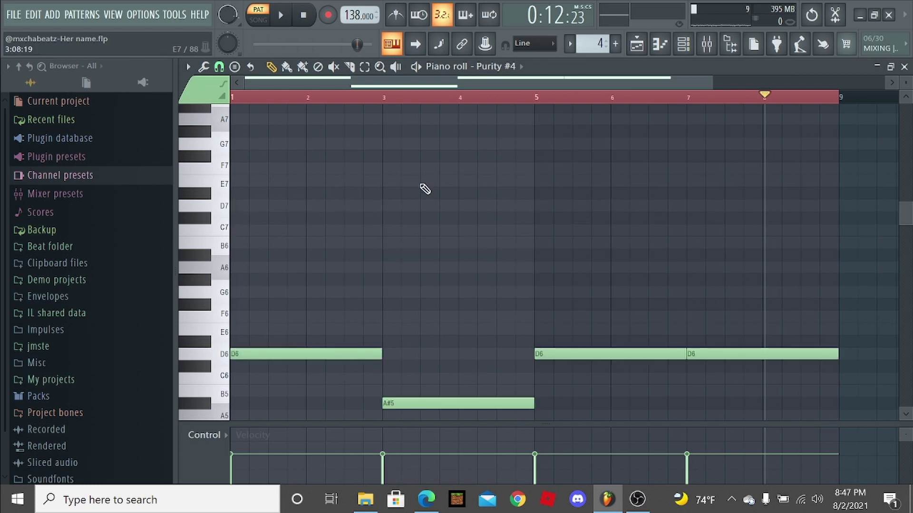
# - Copy each of the four Purity #4 notes one semitone higher, placing D#6 above each D6 and B5 above the A#5
pyautogui.scroll(-4, 547, 188)
pyautogui.keyDown('ctrl'); pyautogui.moveTo(752, 168); pyautogui.dragTo(33, 281); pyautogui.keyUp('ctrl')
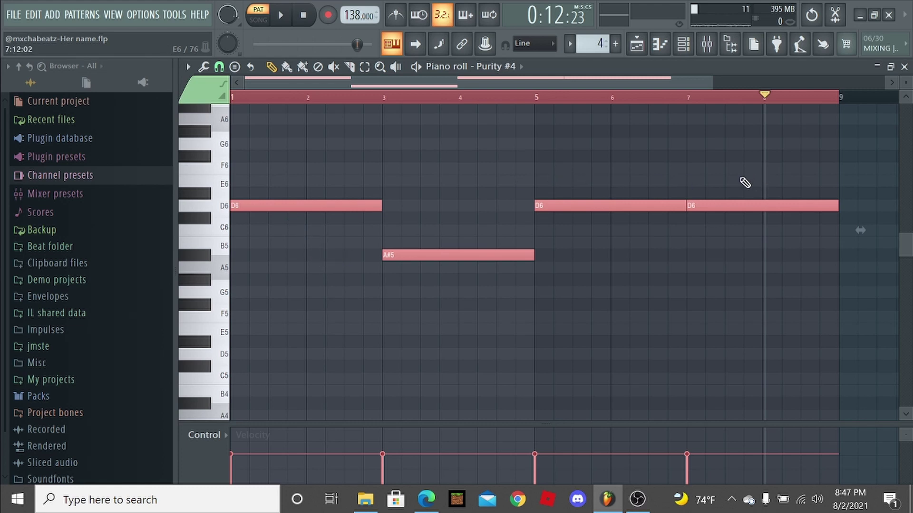
pyautogui.moveTo(784, 165); pyautogui.dragTo(175, 294)
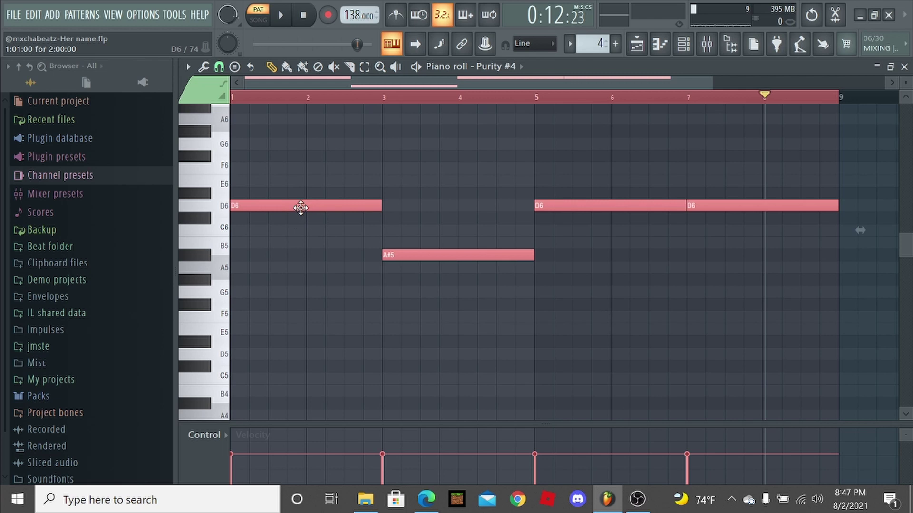
pyautogui.click(317, 172)
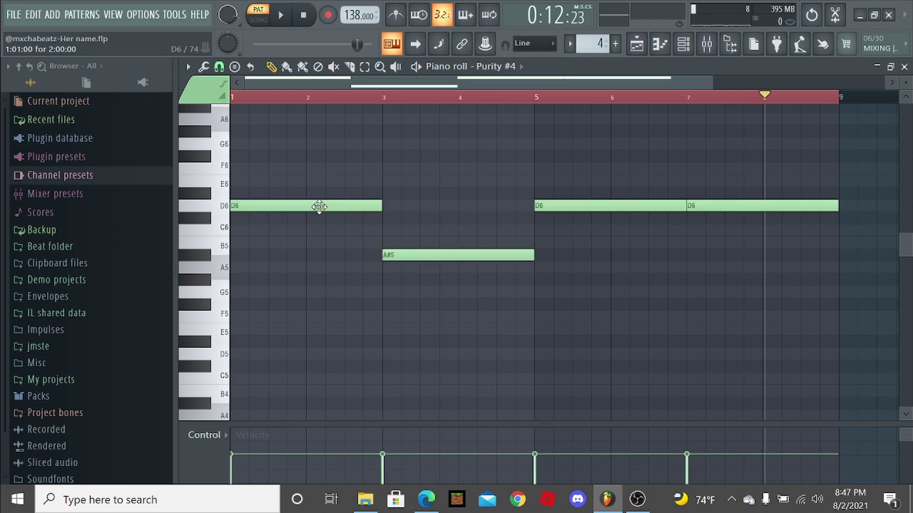
pyautogui.moveTo(319, 207)
pyautogui.mouseDown()
pyautogui.moveTo(312, 180)
pyautogui.moveTo(310, 196)
pyautogui.mouseUp()
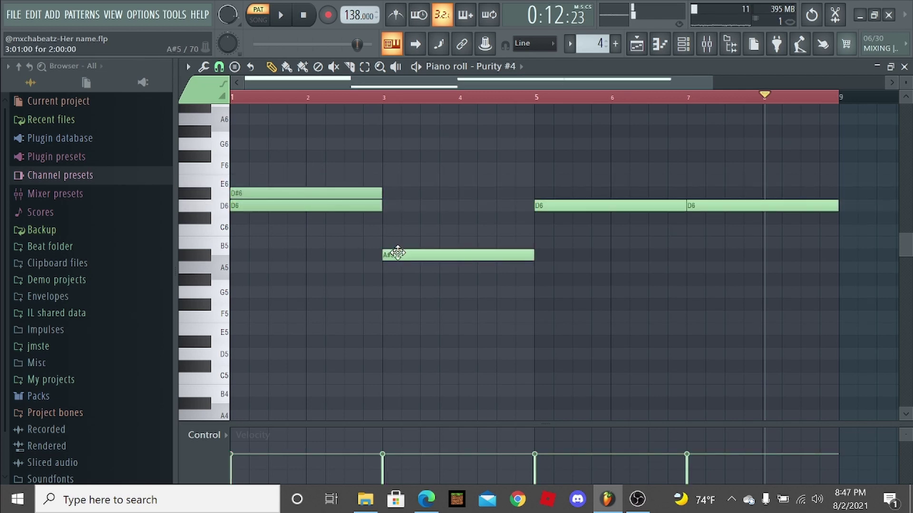
pyautogui.moveTo(393, 252); pyautogui.dragTo(397, 240)
pyautogui.moveTo(540, 204); pyautogui.dragTo(540, 193)
pyautogui.moveTo(736, 204)
pyautogui.mouseDown()
pyautogui.moveTo(737, 190)
pyautogui.moveTo(727, 190)
pyautogui.mouseUp()
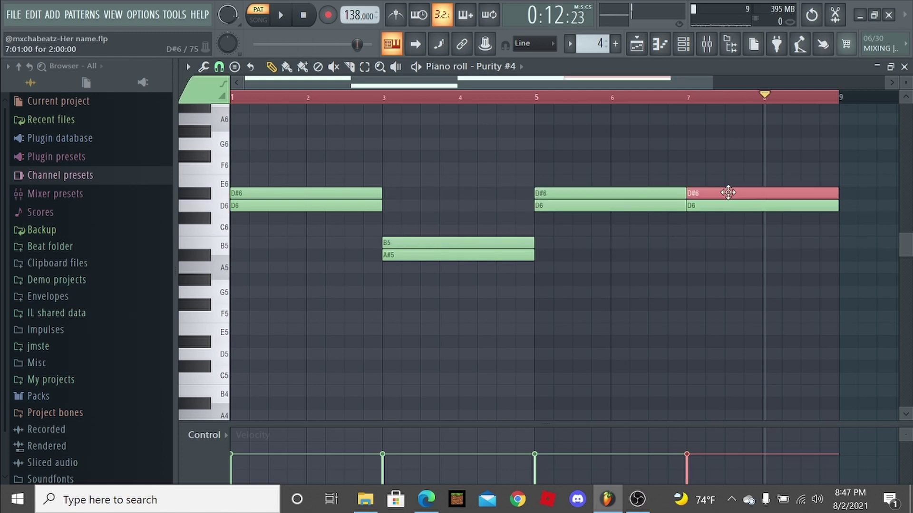
# - Select the three D#6 copies and the B5 copy and delete them
pyautogui.keyDown('ctrl'); pyautogui.click(592, 194); pyautogui.keyUp('ctrl')
pyautogui.keyDown('ctrl'); pyautogui.click(495, 242); pyautogui.keyUp('ctrl')
pyautogui.keyDown('ctrl'); pyautogui.click(349, 193); pyautogui.keyUp('ctrl')
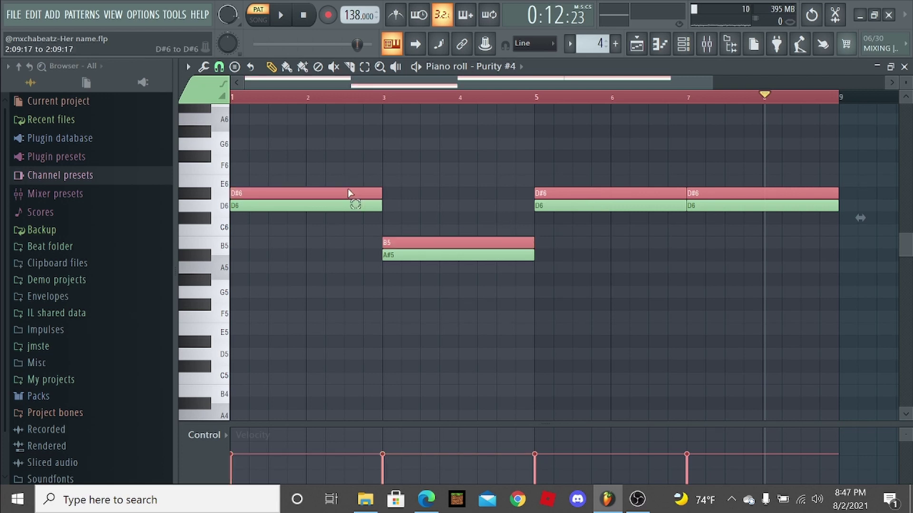
pyautogui.press('Delete')
# - Duplicate all four Purity #4 notes an octave lower to D5 and A#4, and audition the D5 in bar 1
pyautogui.scroll(-2, 494, 219)
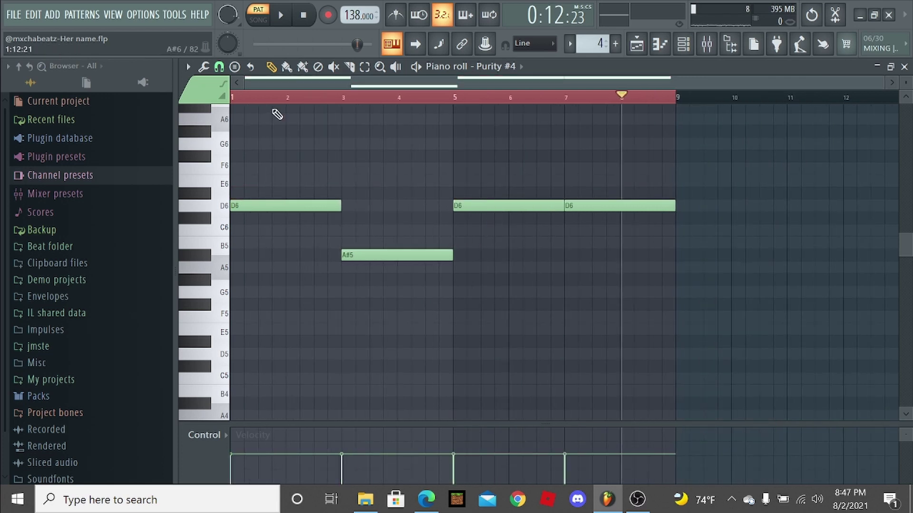
pyautogui.press('space')
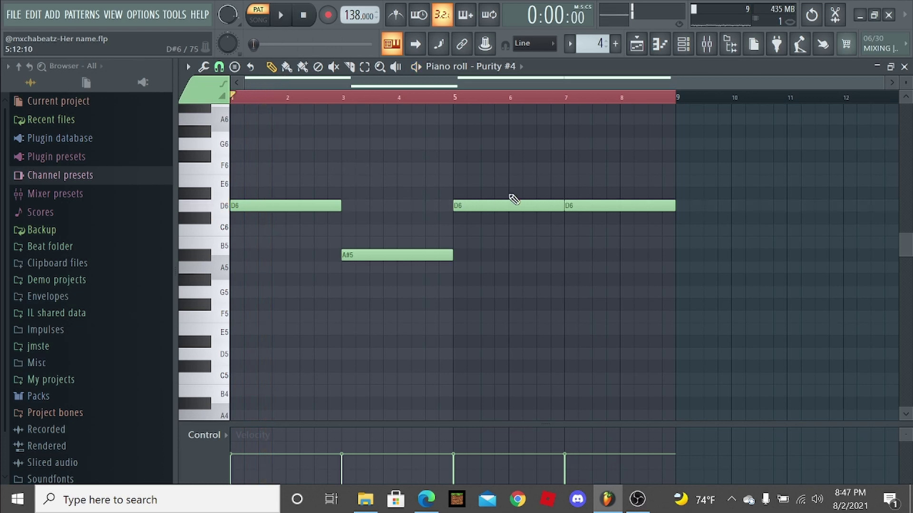
pyautogui.moveTo(661, 175); pyautogui.dragTo(159, 305)
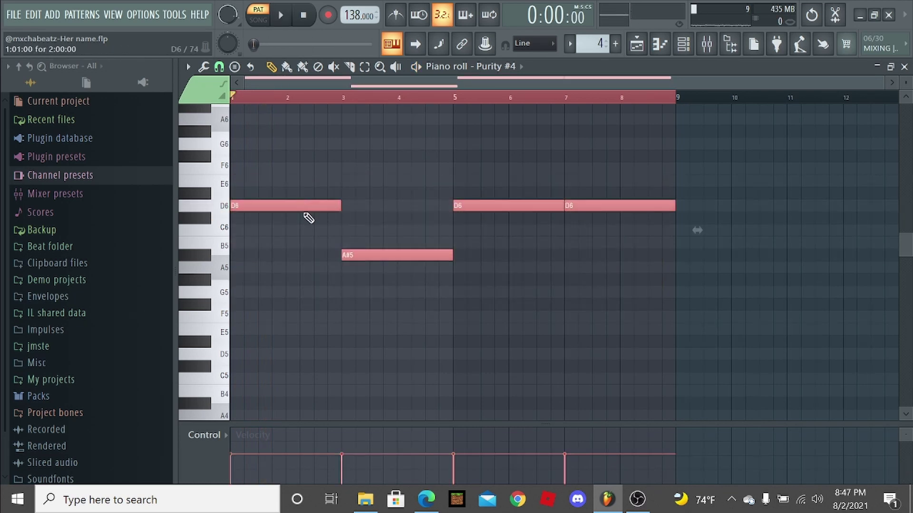
pyautogui.hotkey('ctrl', 'shift', 'Down')
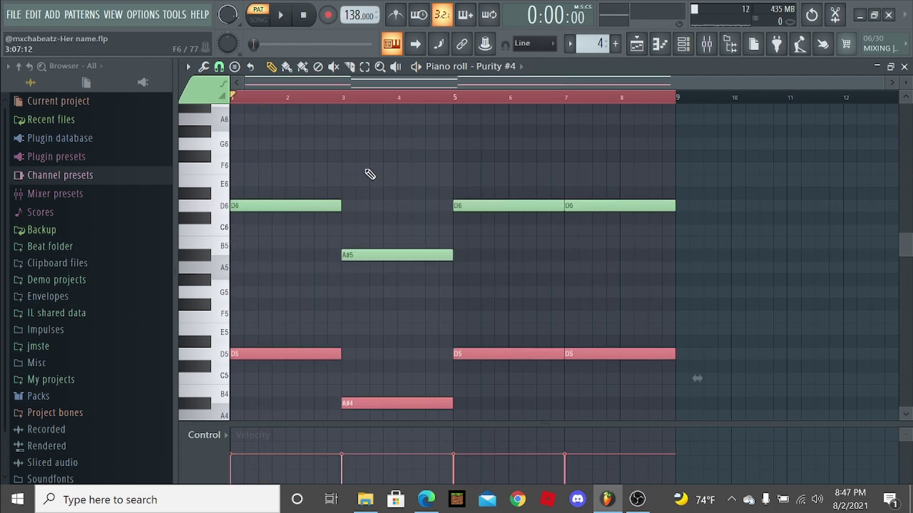
pyautogui.hotkey('ctrl', 'd')
pyautogui.scroll(-2, 380, 183)
pyautogui.scroll(1, 357, 188)
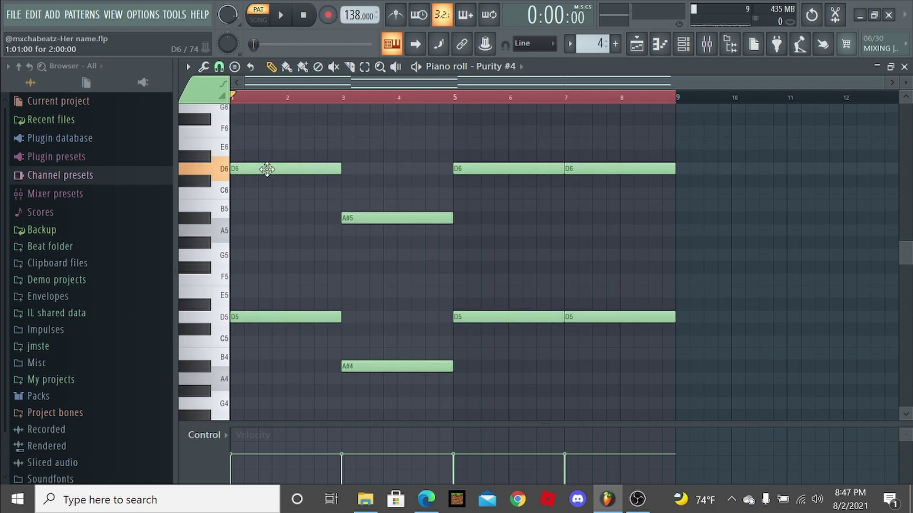
pyautogui.click(302, 315)
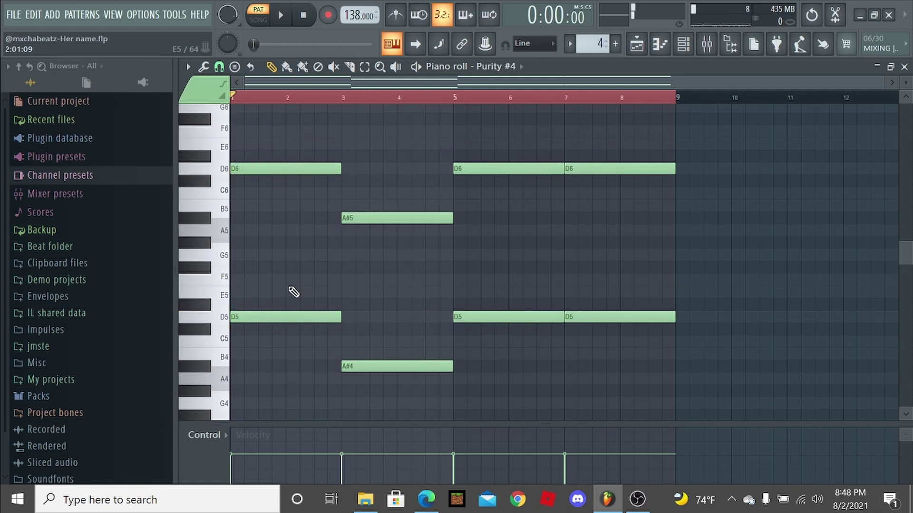
# - Play the octave-layered notes and transpose both layers up an octave, to D7/A#6 and D6/A#5
pyautogui.press('space')
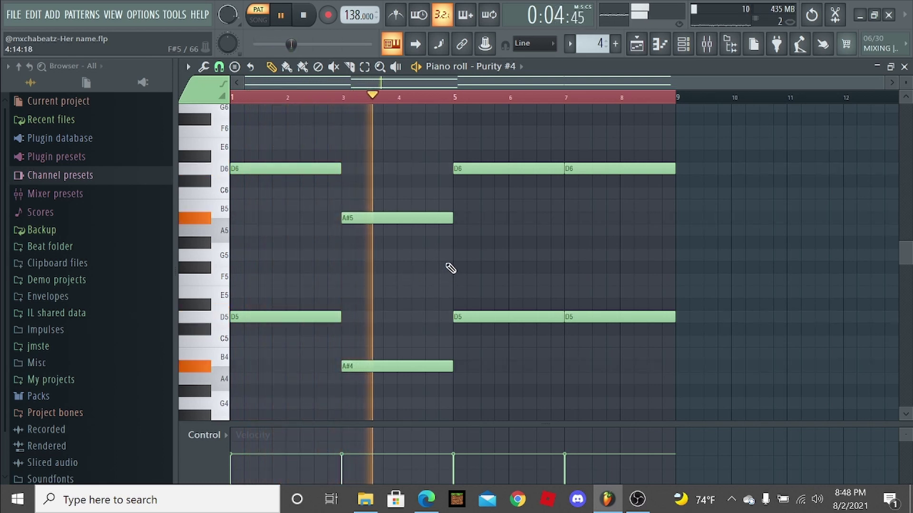
pyautogui.hotkey('ctrl', 'z')
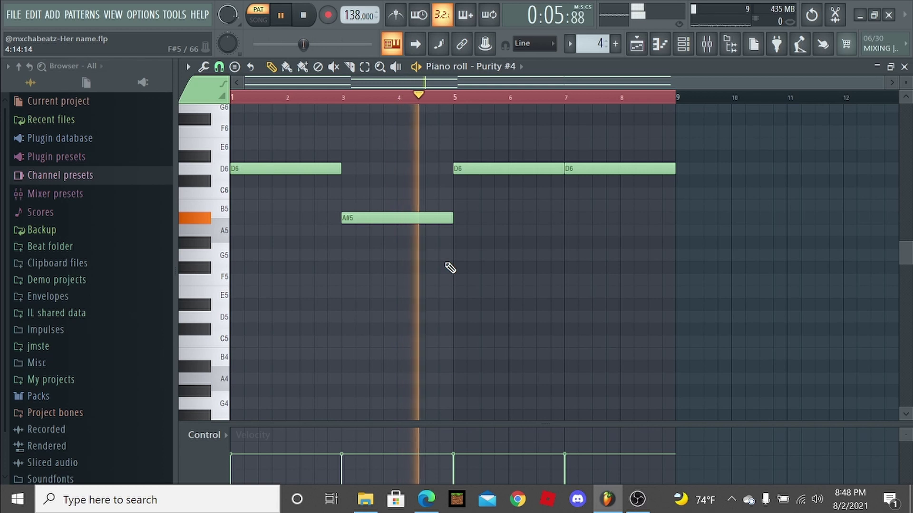
pyautogui.scroll(3, 499, 276)
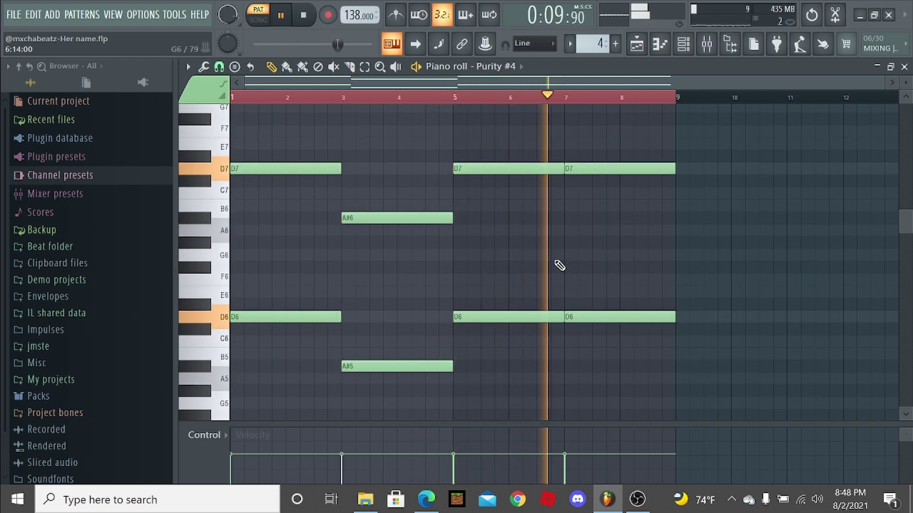
# - Delete the lower octave layer of Purity #4, the three D6 notes and the A#5, and audition the remaining notes
pyautogui.press('space')
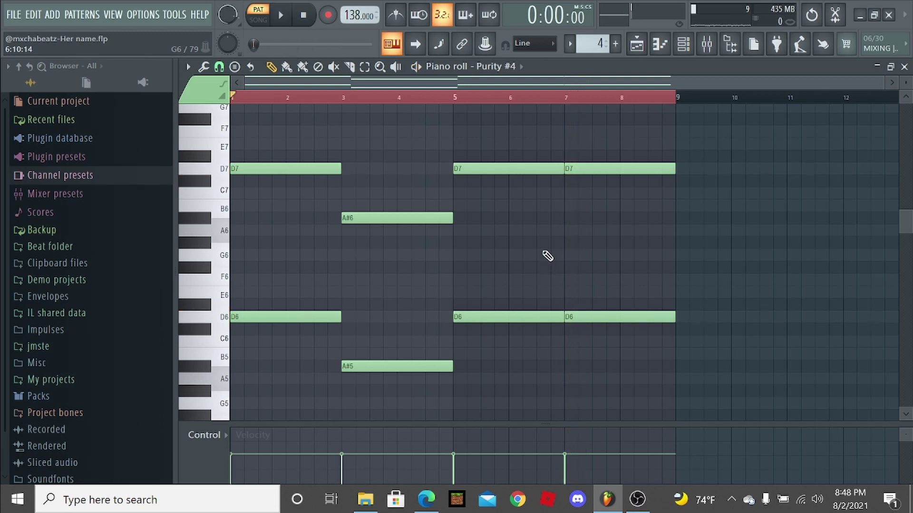
pyautogui.rightClick(618, 317)
pyautogui.rightClick(509, 316)
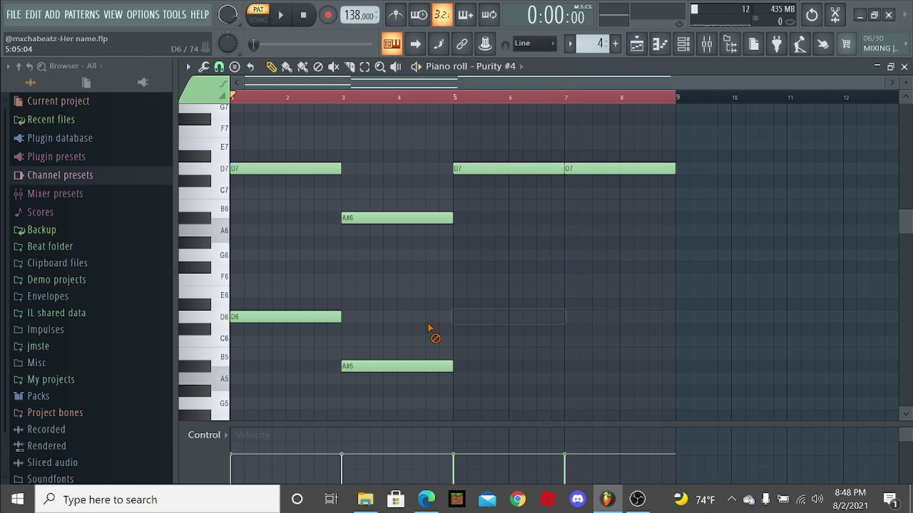
pyautogui.rightClick(423, 366)
pyautogui.rightClick(310, 318)
pyautogui.press('space')
pyautogui.press('space')
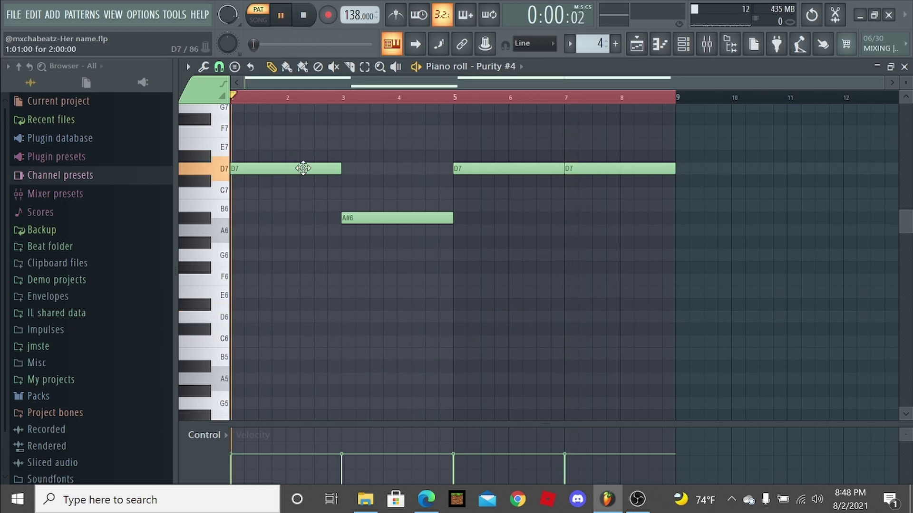
pyautogui.press('space')
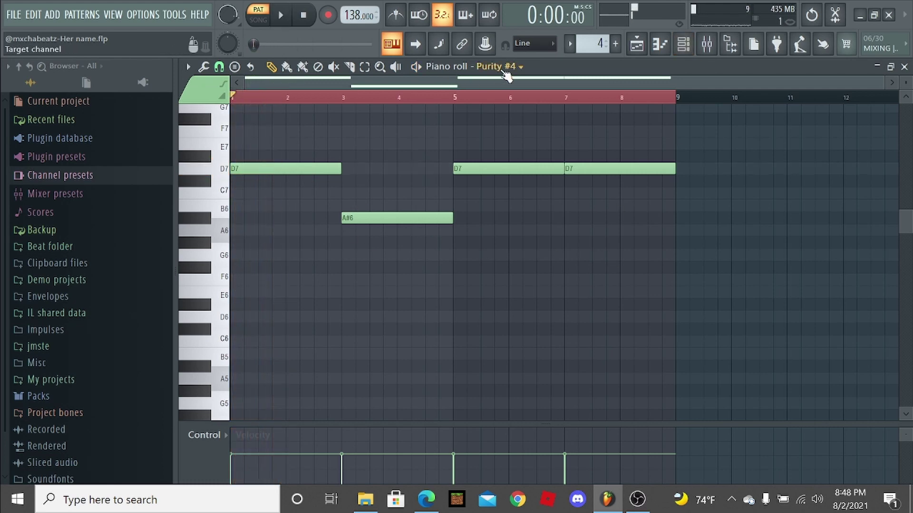
# - Show Purity #5 of pattern 5 in the piano roll, with its plugin window and the channel rack closed, and play its short note runs
pyautogui.click(497, 67)
pyautogui.click(532, 195)
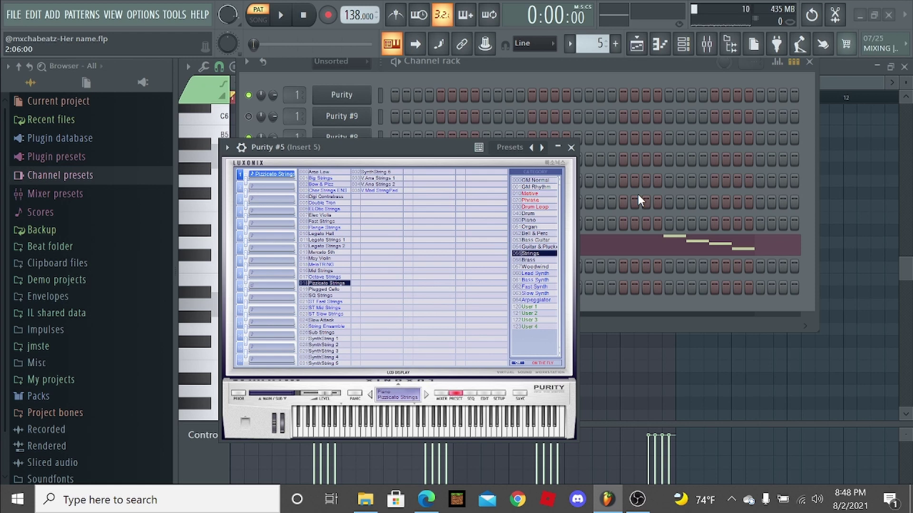
pyautogui.click(559, 149)
pyautogui.click(809, 62)
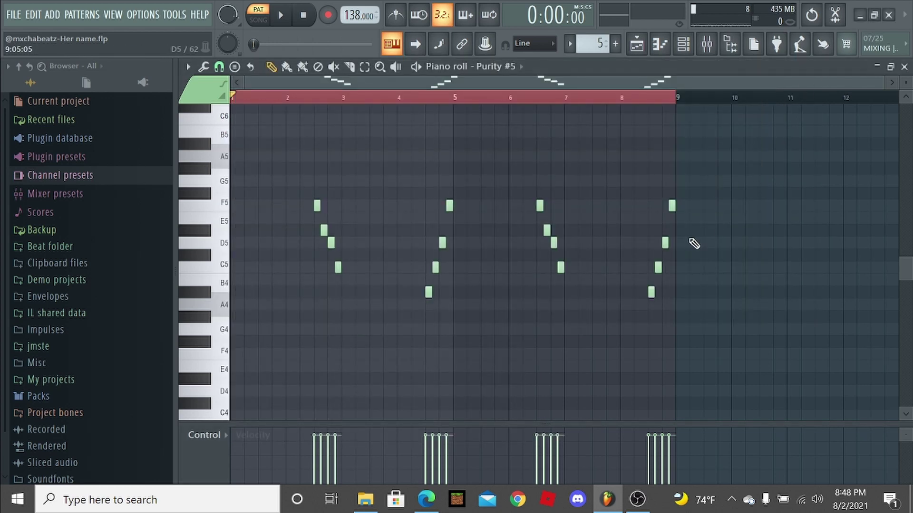
pyautogui.press('space')
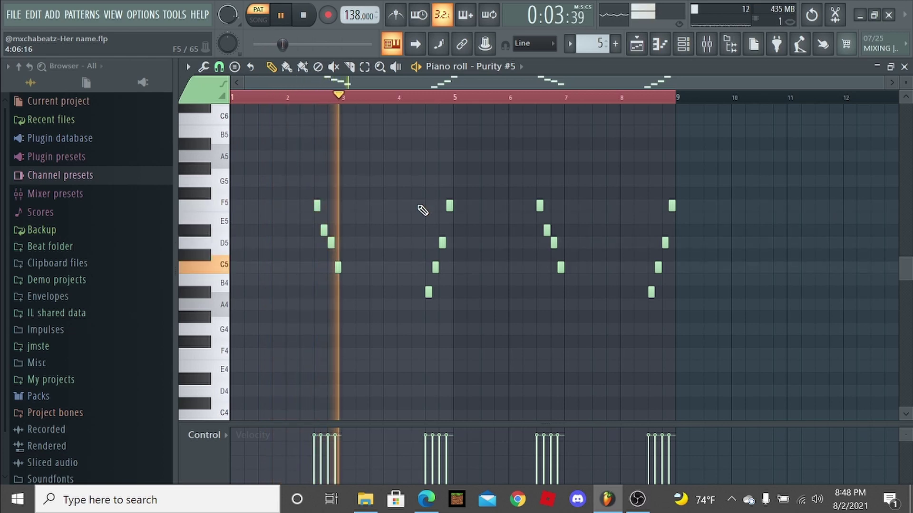
pyautogui.scroll(3, 280, 180)
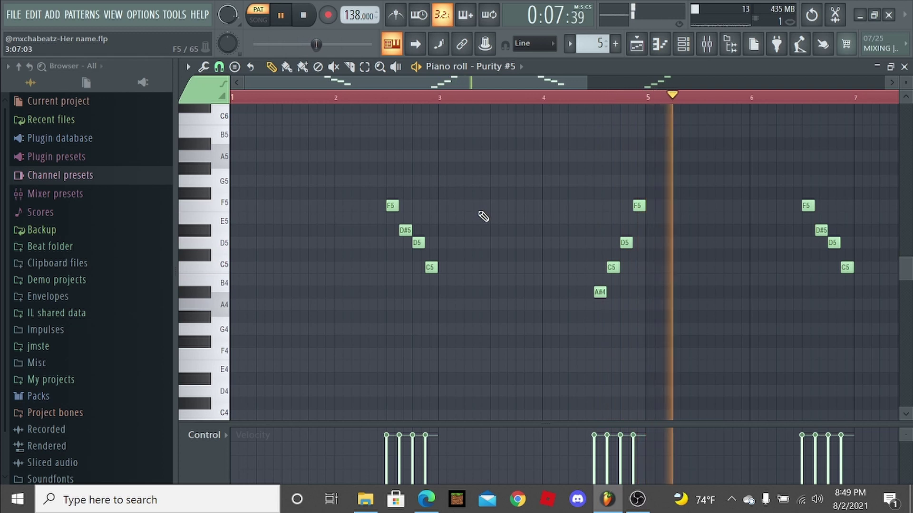
pyautogui.press('space')
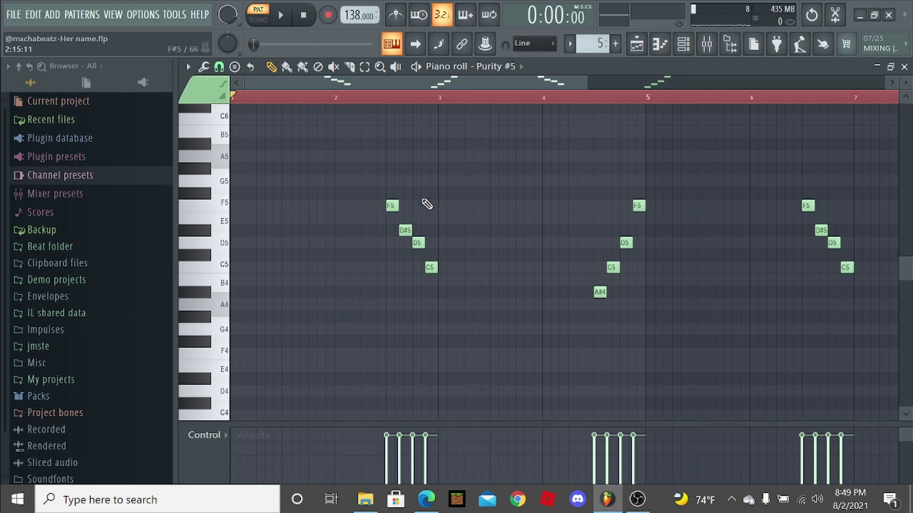
# - Examine the descending four-note Purity #5 run in bar 2 up close and audition its F5 and D#5 notes
pyautogui.keyDown('ctrl'); pyautogui.scroll(3, 356, 227); pyautogui.keyUp('ctrl')
pyautogui.click(460, 206)
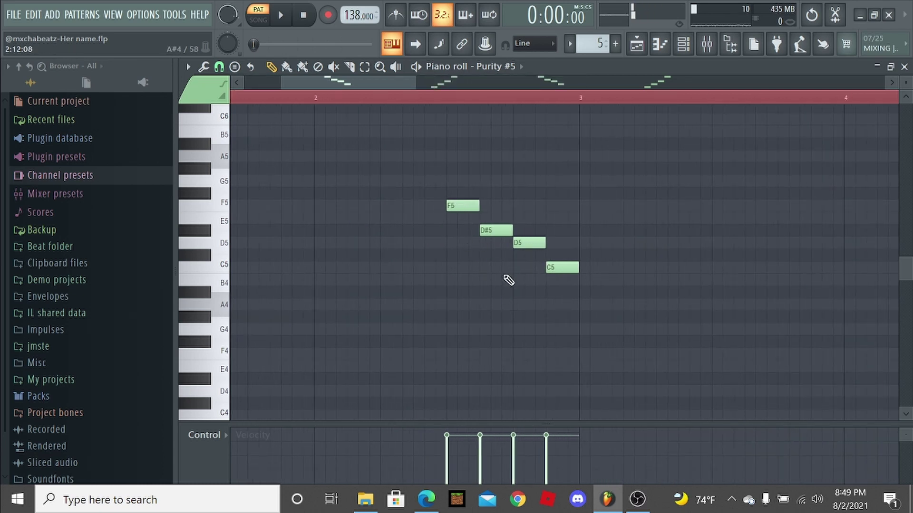
pyautogui.click(495, 229)
pyautogui.scroll(3, 477, 199)
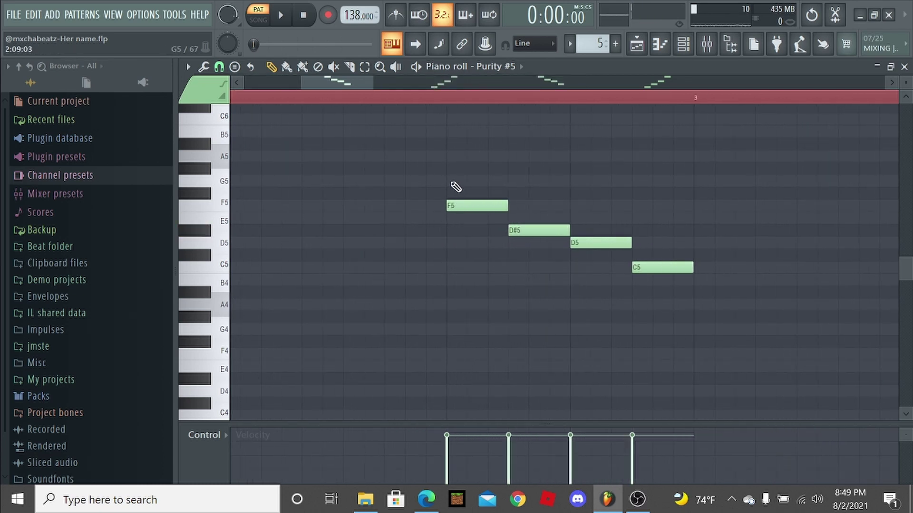
pyautogui.moveTo(451, 182); pyautogui.dragTo(501, 194)
pyautogui.hotkey('ctrl', 'z')
pyautogui.rightClick(490, 181)
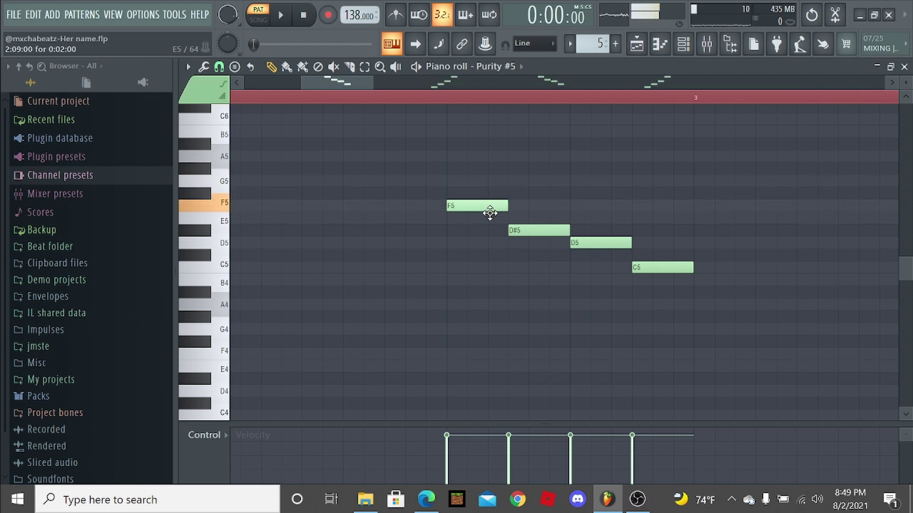
pyautogui.click(481, 207)
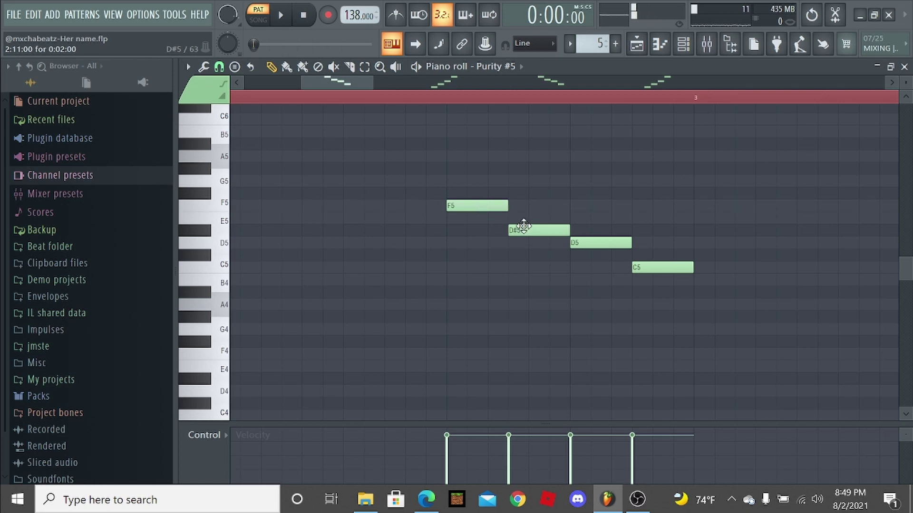
# - Examine the placement of all Purity #5 runs across bars 1 to 8 and play the pattern
pyautogui.scroll(-6, 413, 287)
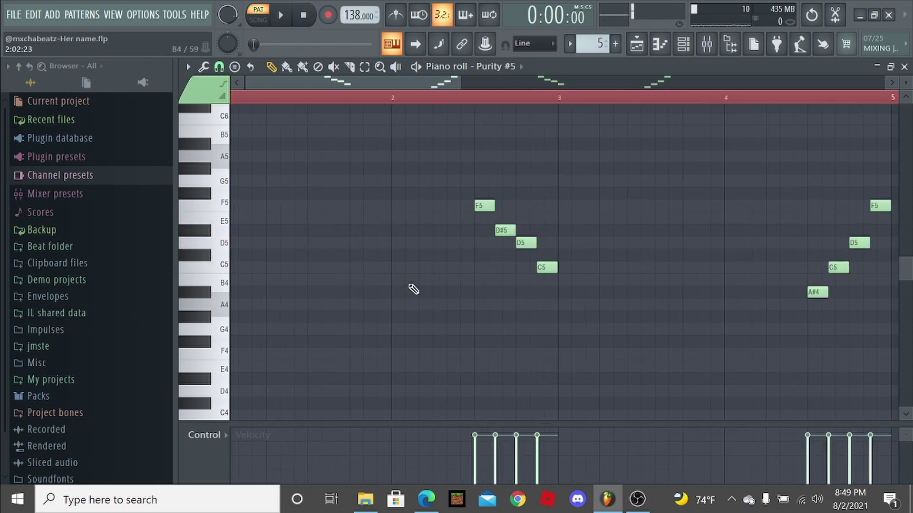
pyautogui.scroll(-2, 460, 268)
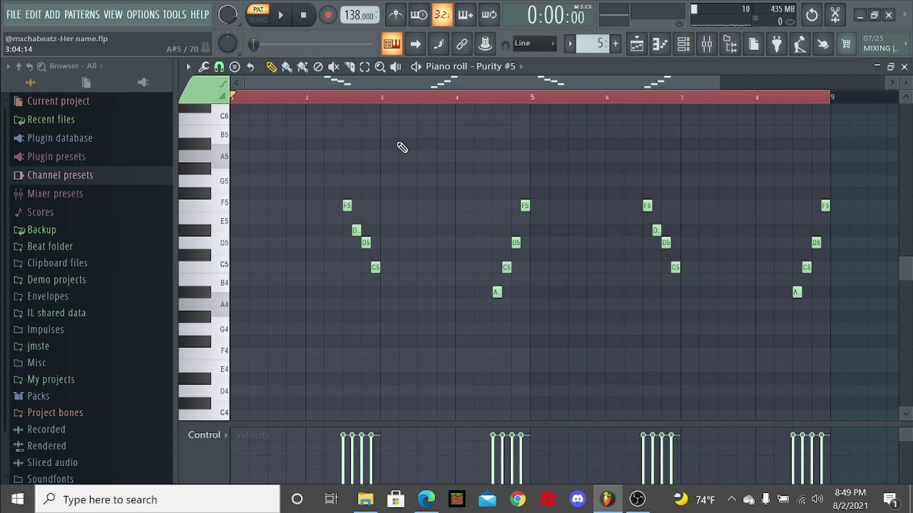
pyautogui.scroll(-5, 308, 229)
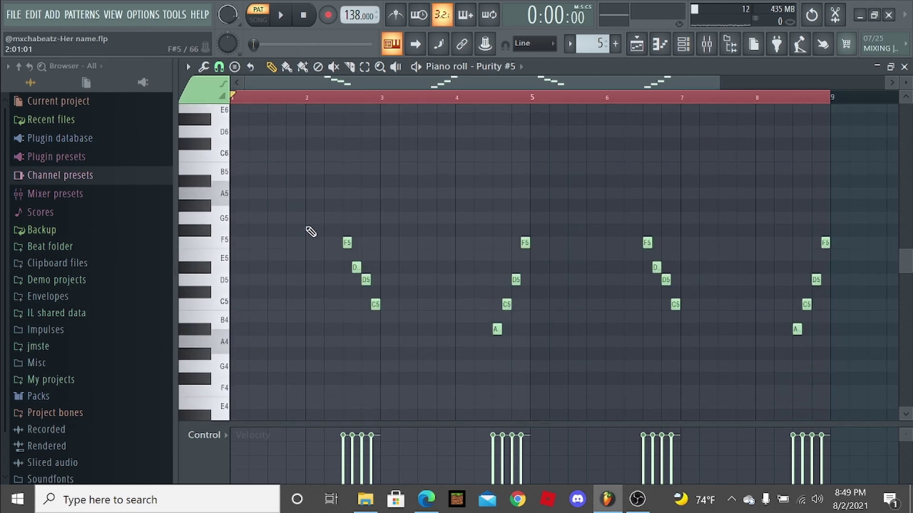
pyautogui.keyDown('ctrl'); pyautogui.scroll(4, 310, 230); pyautogui.keyUp('ctrl')
pyautogui.moveTo(470, 107); pyautogui.dragTo(312, 142)
pyautogui.keyDown('ctrl'); pyautogui.scroll(-3, 313, 142); pyautogui.keyUp('ctrl')
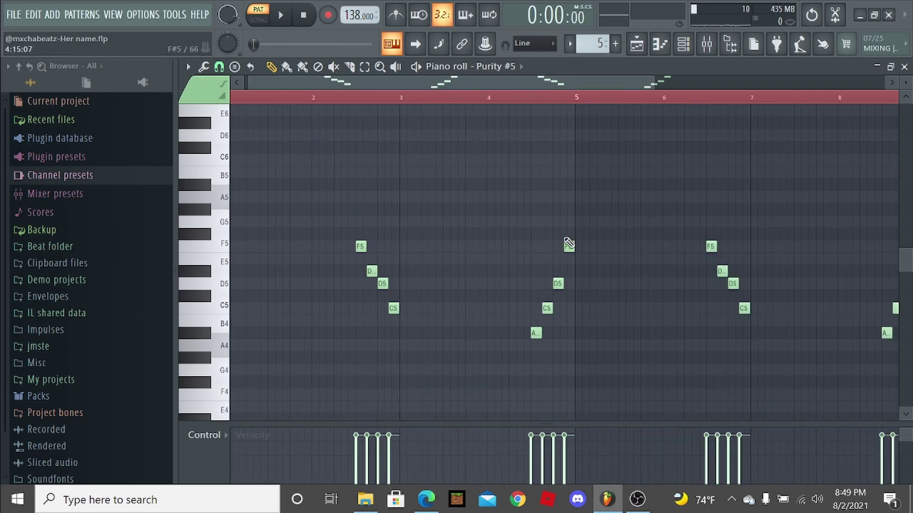
pyautogui.keyDown('ctrl'); pyautogui.scroll(-2, 568, 243); pyautogui.keyUp('ctrl')
pyautogui.keyDown('ctrl'); pyautogui.scroll(2, 526, 209); pyautogui.keyUp('ctrl')
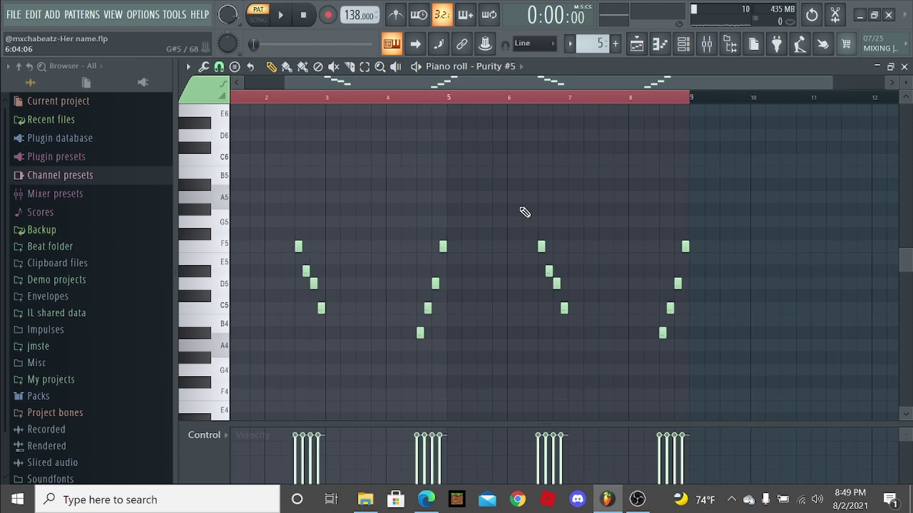
pyautogui.keyDown('ctrl'); pyautogui.scroll(-1, 383, 228); pyautogui.keyUp('ctrl')
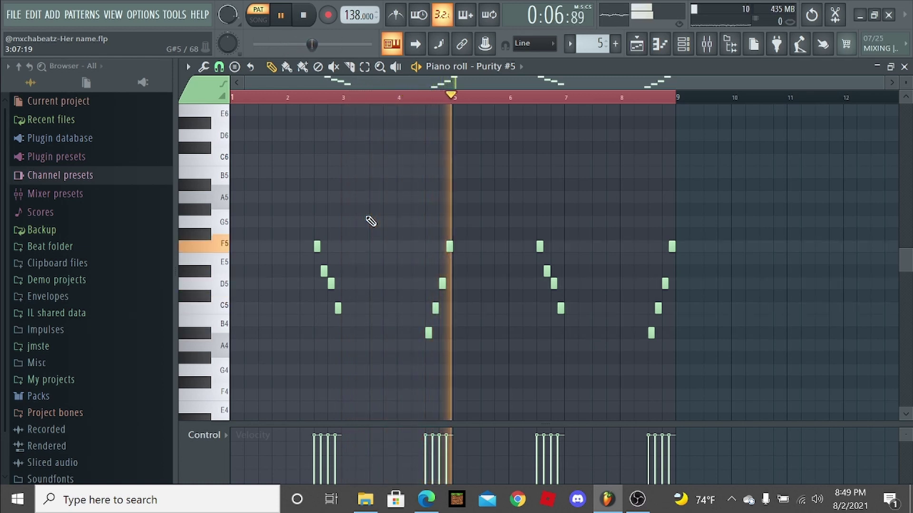
pyautogui.press('space')
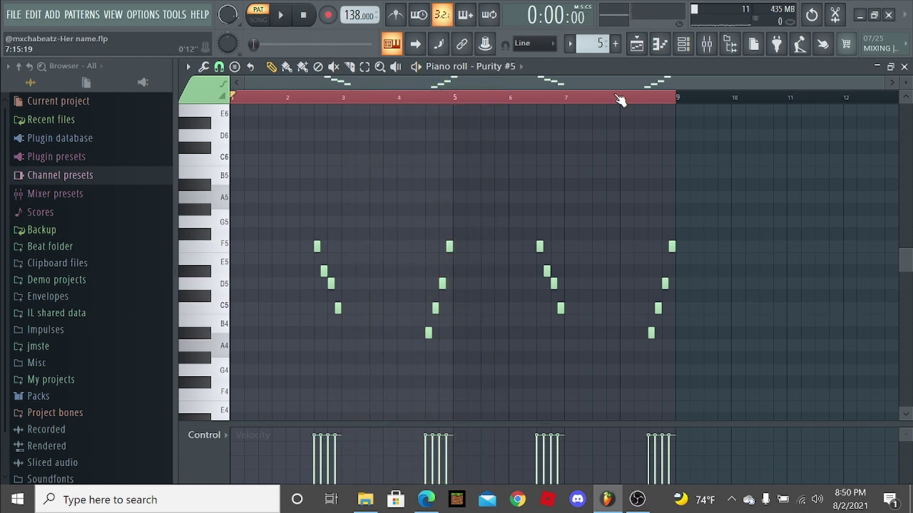
# - Switch the piano roll to Purity #6 in pattern 6 and play its layered chord notes
pyautogui.click(521, 68)
pyautogui.click(553, 209)
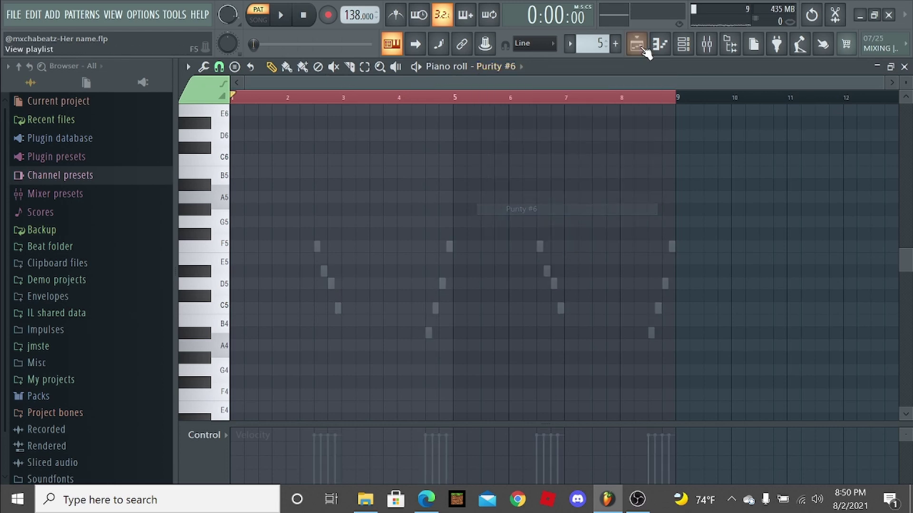
pyautogui.scroll(1, 603, 45)
pyautogui.scroll(3, 544, 217)
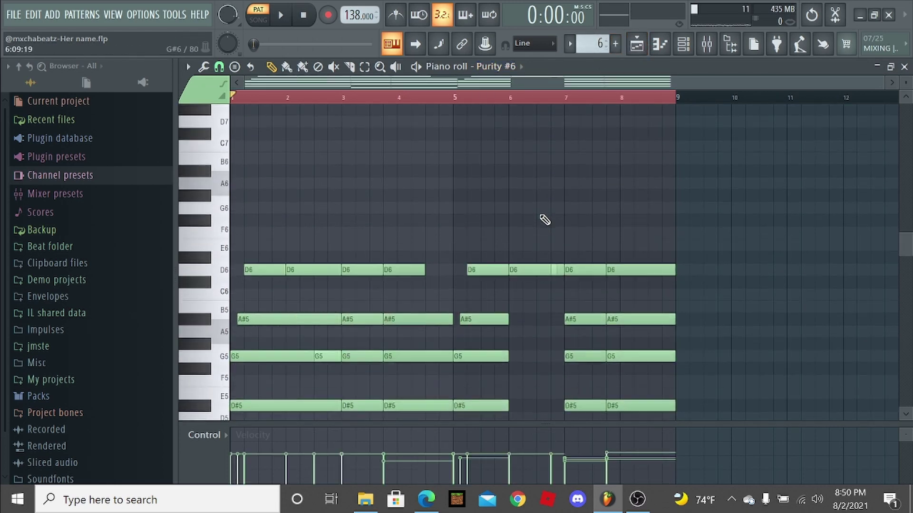
pyautogui.scroll(-2, 542, 217)
pyautogui.press('space')
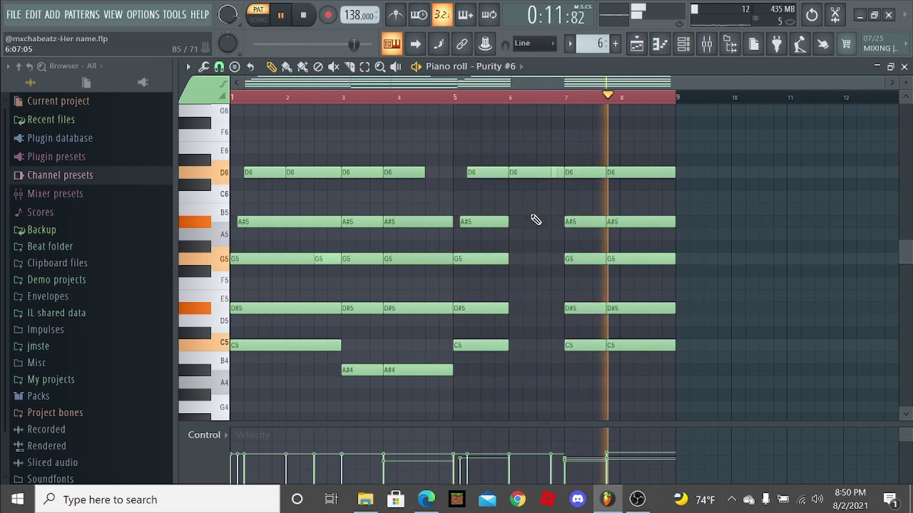
pyautogui.press('space')
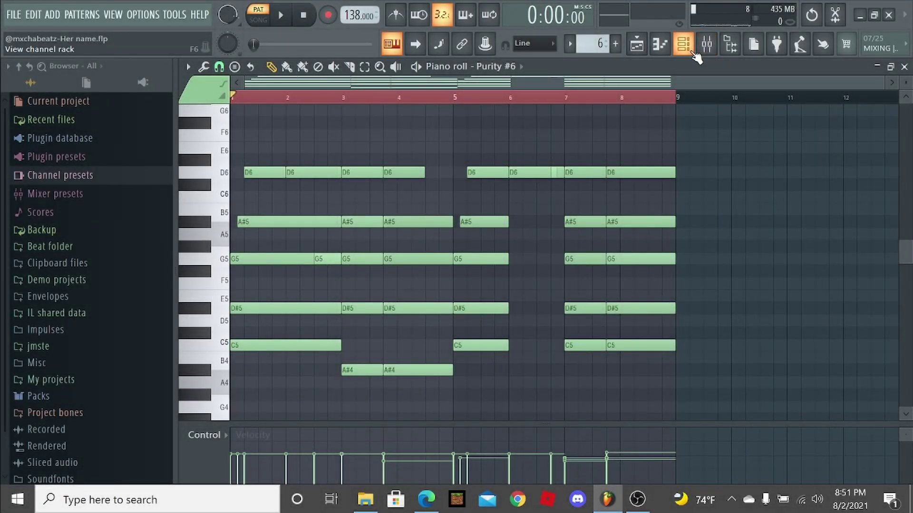
# - Open the Purity #6 instrument from the channel rack, check its selected preset, and close its window
pyautogui.click(684, 44)
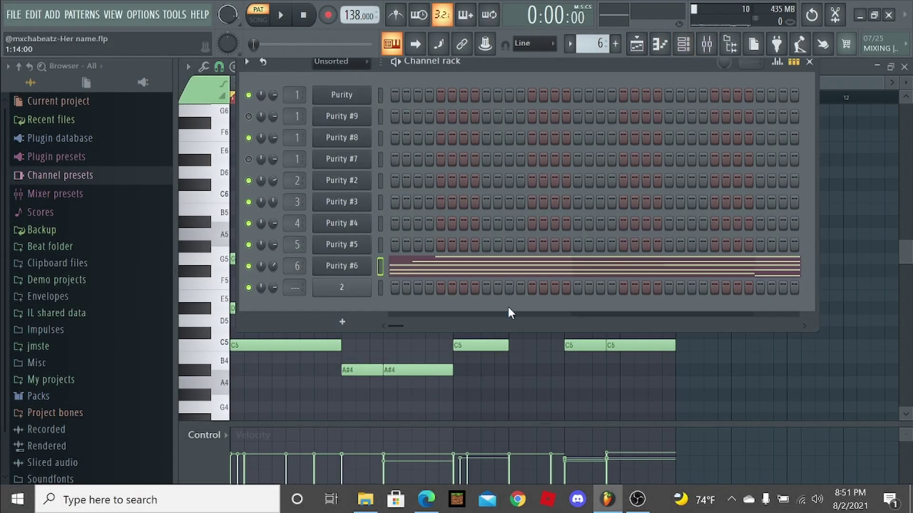
pyautogui.click(371, 267)
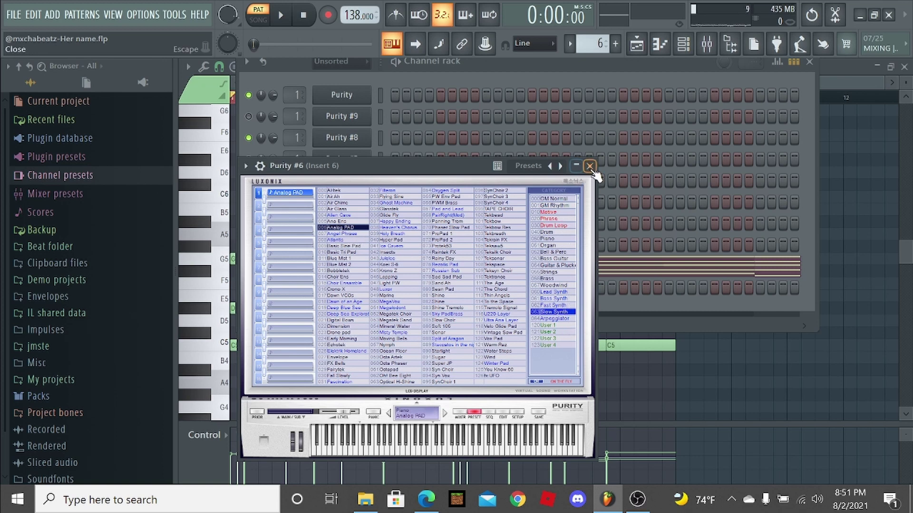
pyautogui.click(590, 167)
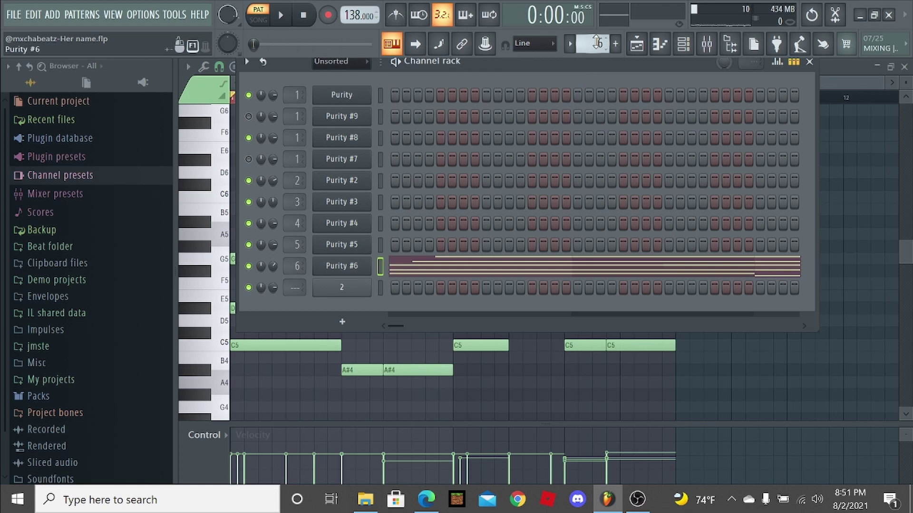
# - Switch back to pattern 5, check the Purity #5 instrument's preset, and close its window and the channel rack
pyautogui.scroll(-1, 596, 42)
pyautogui.click(362, 246)
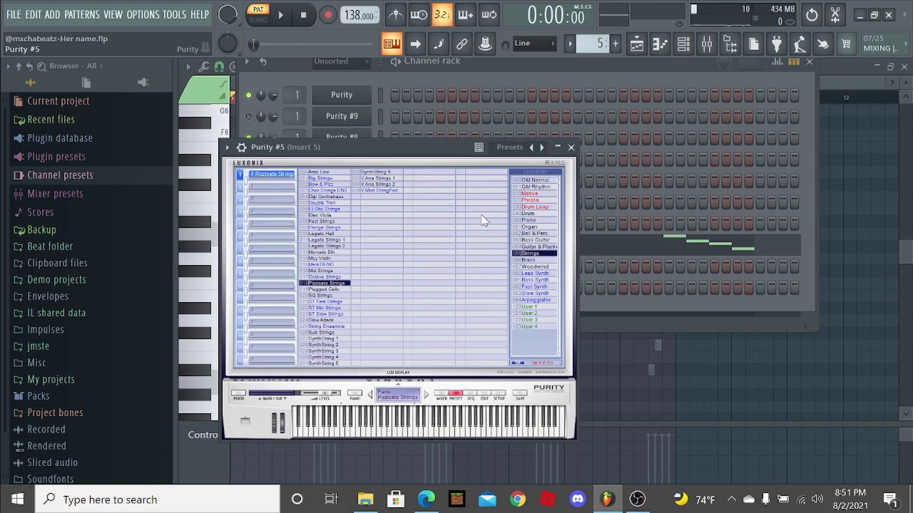
pyautogui.click(571, 148)
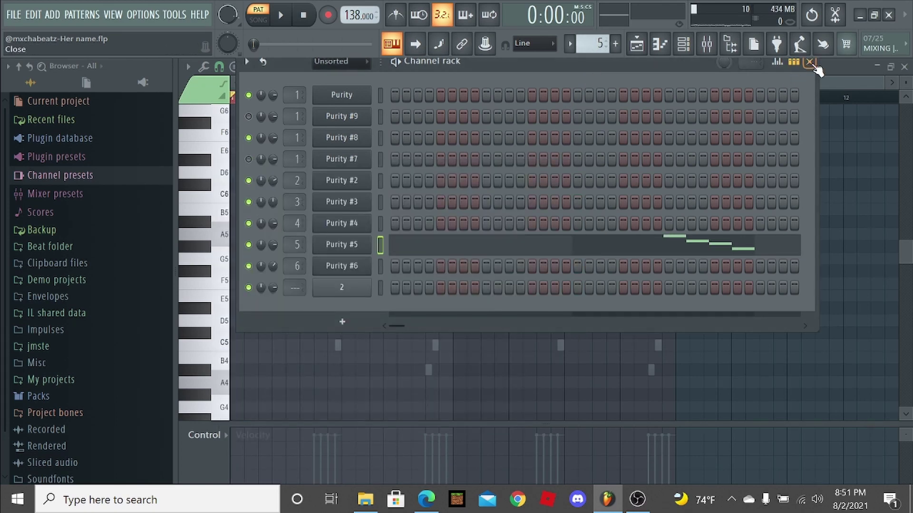
pyautogui.click(810, 62)
# - Target Purity #5 in the piano roll and play its notes from bar 2
pyautogui.click(522, 66)
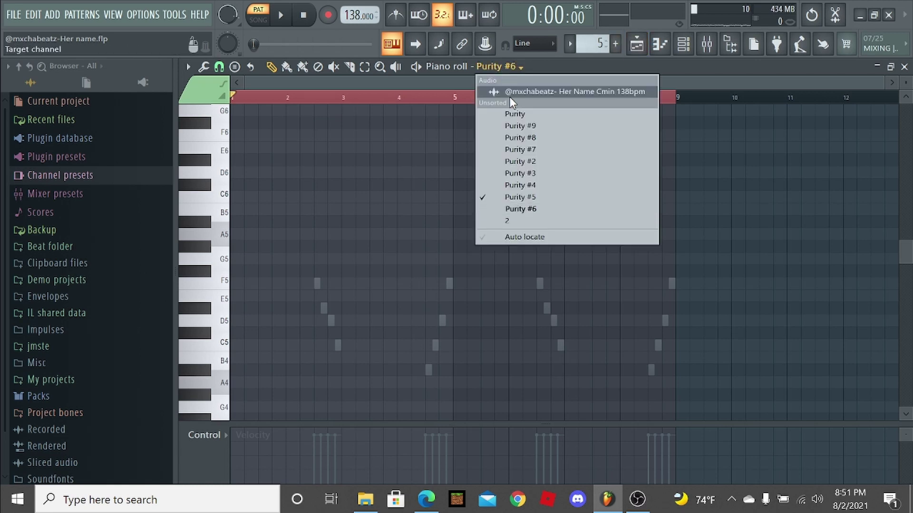
pyautogui.click(540, 196)
pyautogui.click(295, 100)
pyautogui.press('space')
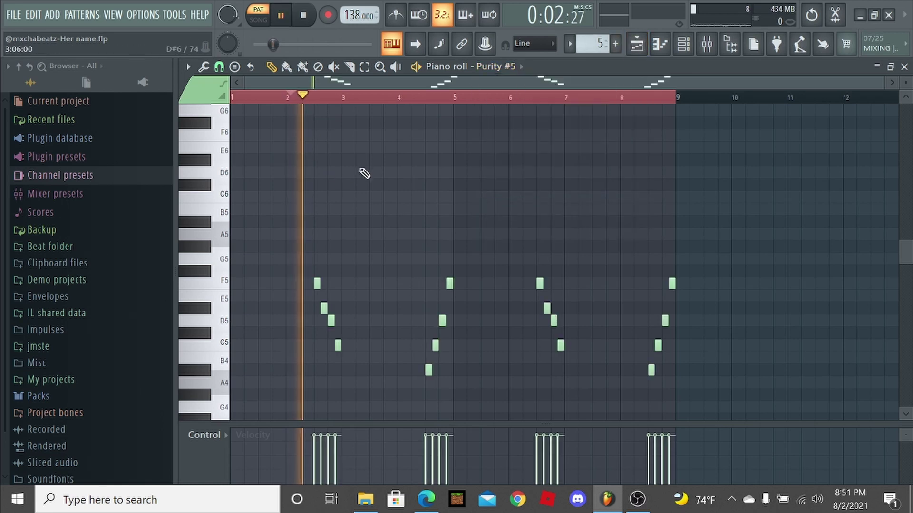
pyautogui.press('space')
# - Reopen the Purity #5 instrument from the channel rack to review its strings preset, close it, and switch to pattern 4
pyautogui.click(685, 45)
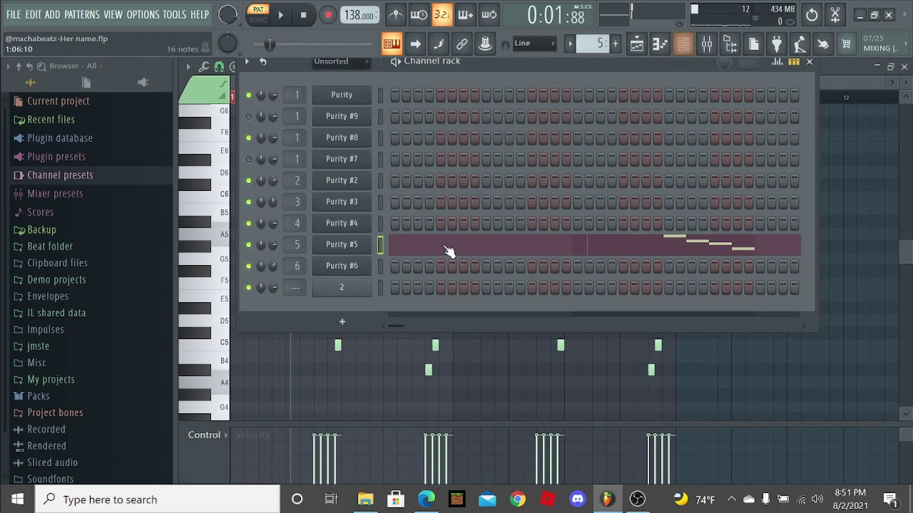
pyautogui.click(365, 253)
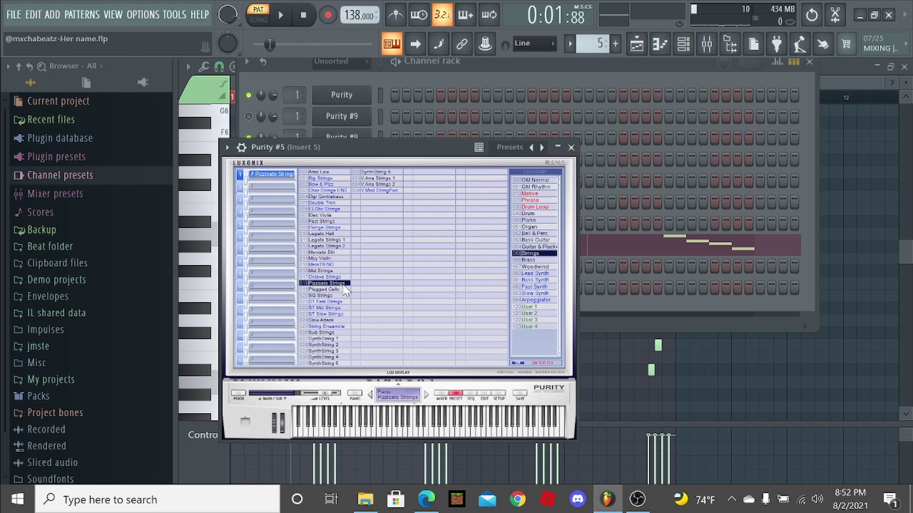
pyautogui.click(571, 148)
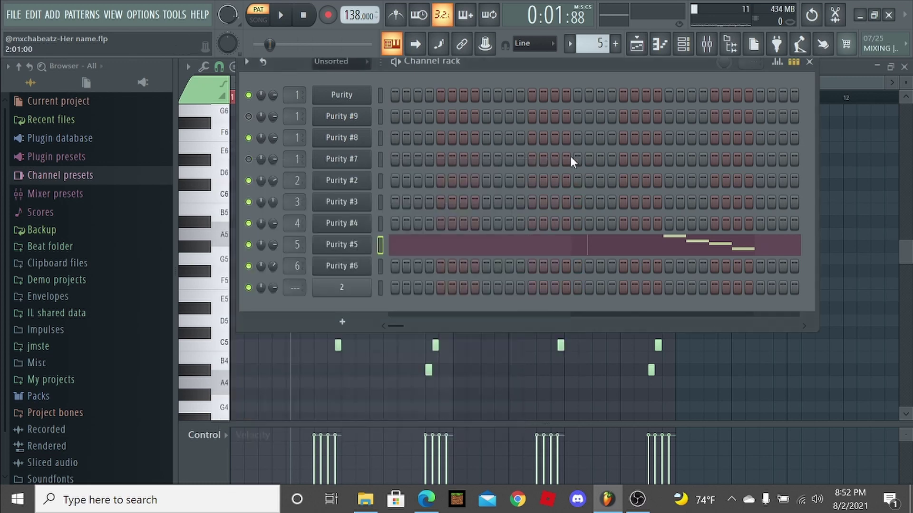
pyautogui.moveTo(589, 48); pyautogui.dragTo(590, 50)
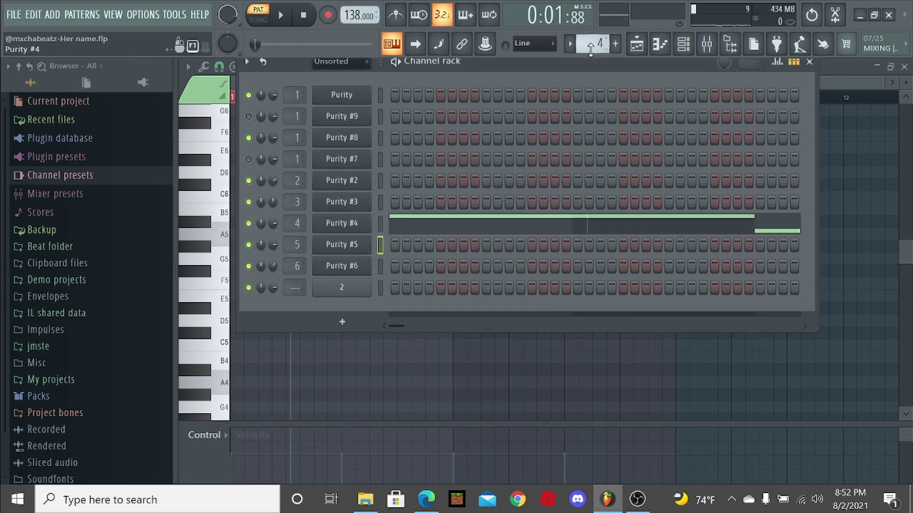
# - Target Purity #4 in the piano roll, open its instrument from the channel rack to check the selected preset, and close its window
pyautogui.click(809, 63)
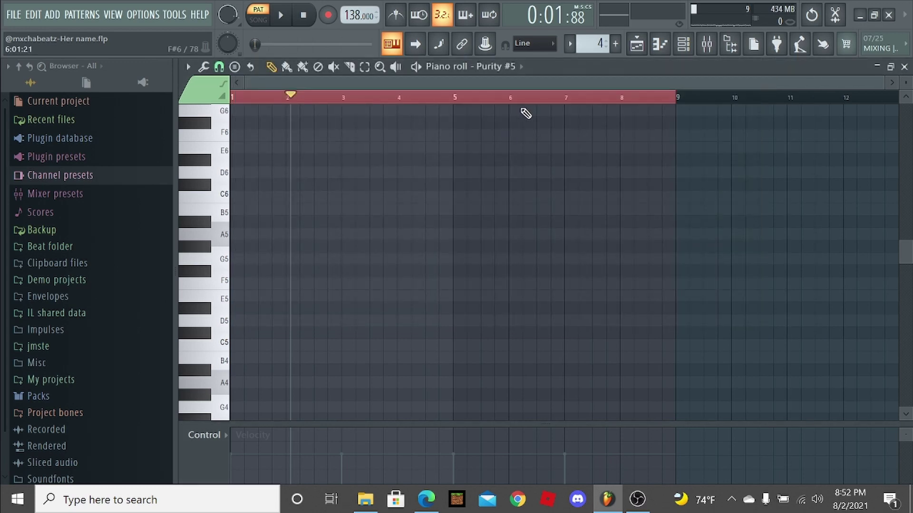
pyautogui.click(511, 67)
pyautogui.click(572, 184)
pyautogui.click(683, 44)
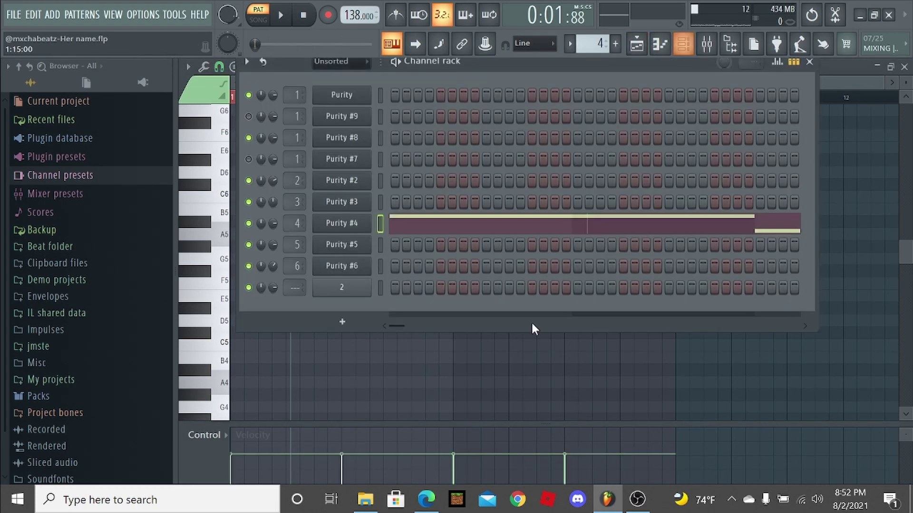
pyautogui.click(341, 231)
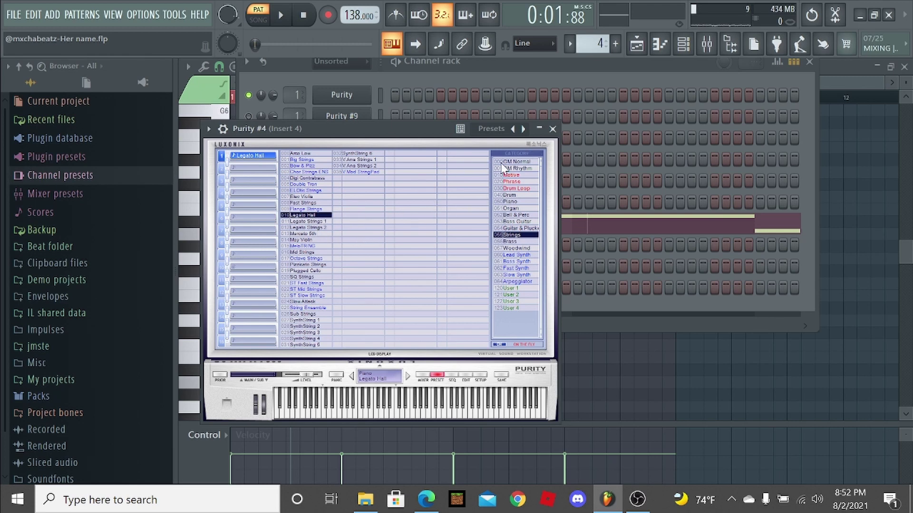
pyautogui.click(553, 129)
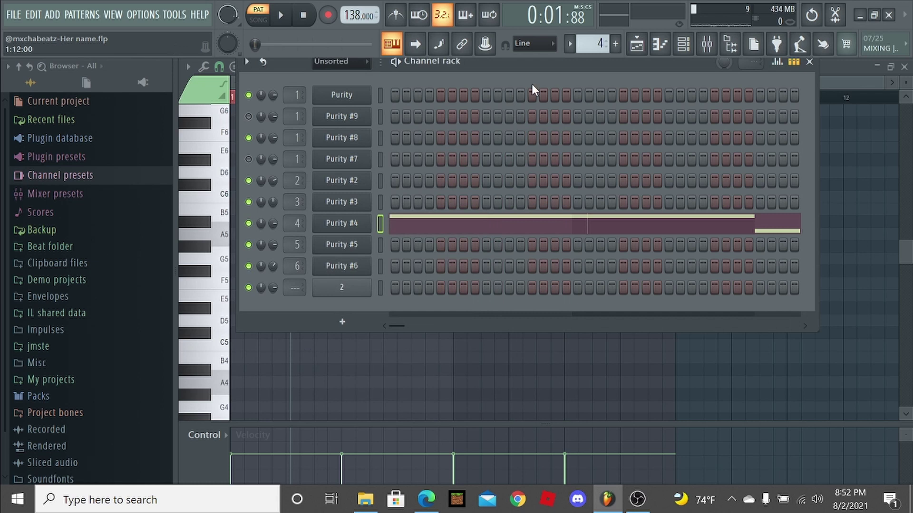
# - Switch to pattern 3, target Purity #3 in the piano roll, and play a short part of its melody
pyautogui.scroll(-1, 597, 43)
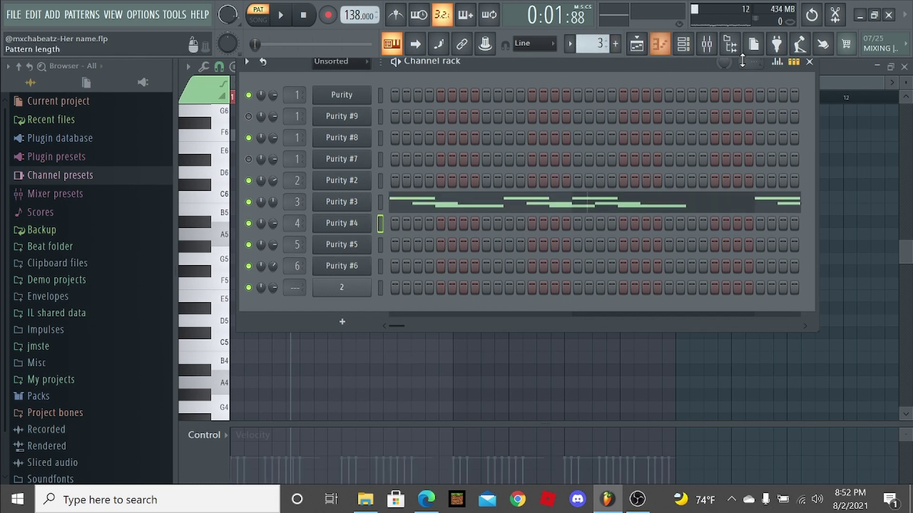
pyautogui.click(818, 63)
pyautogui.click(502, 74)
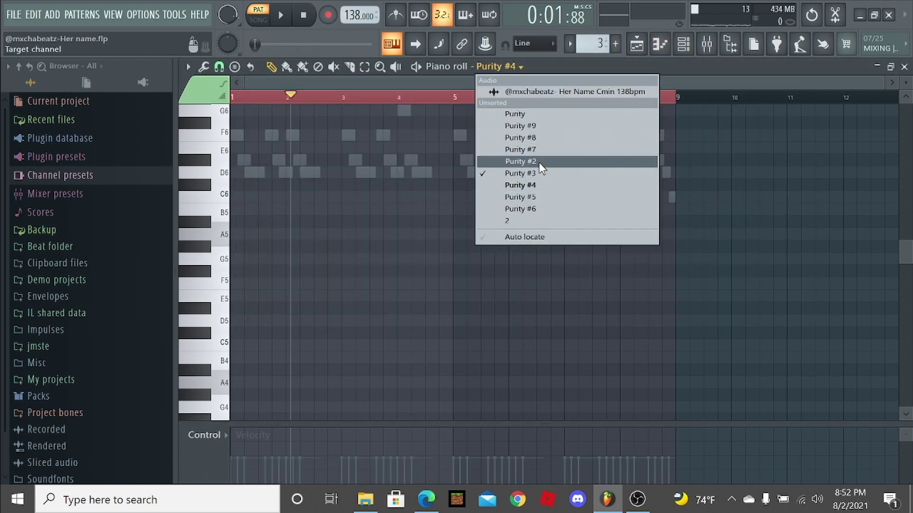
pyautogui.click(540, 160)
pyautogui.click(280, 16)
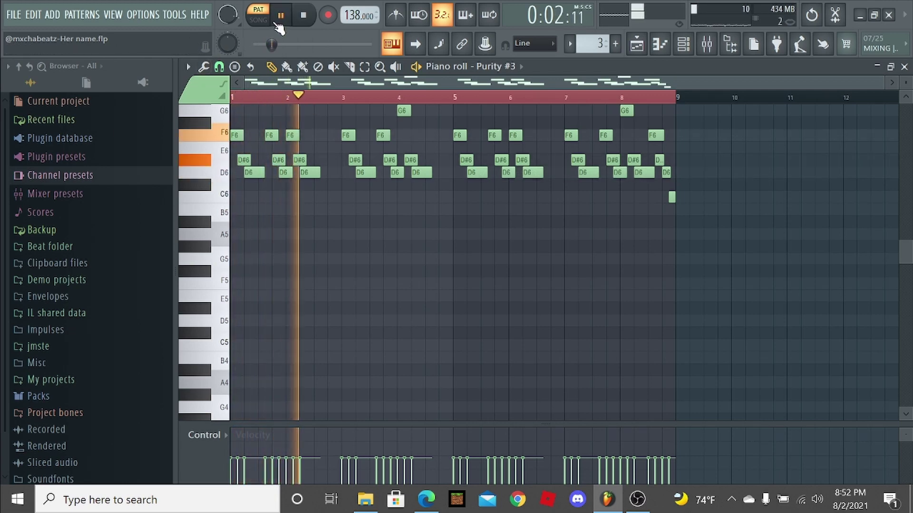
pyautogui.click(279, 22)
# - Open the Purity #3 instrument from the channel rack, check its lead synth preset, and close its window
pyautogui.click(670, 48)
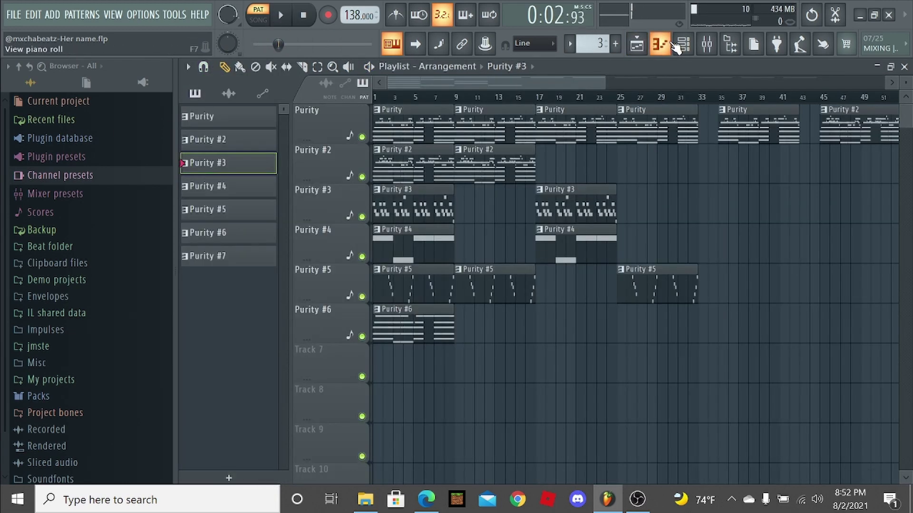
pyautogui.click(666, 48)
pyautogui.click(682, 47)
pyautogui.click(360, 206)
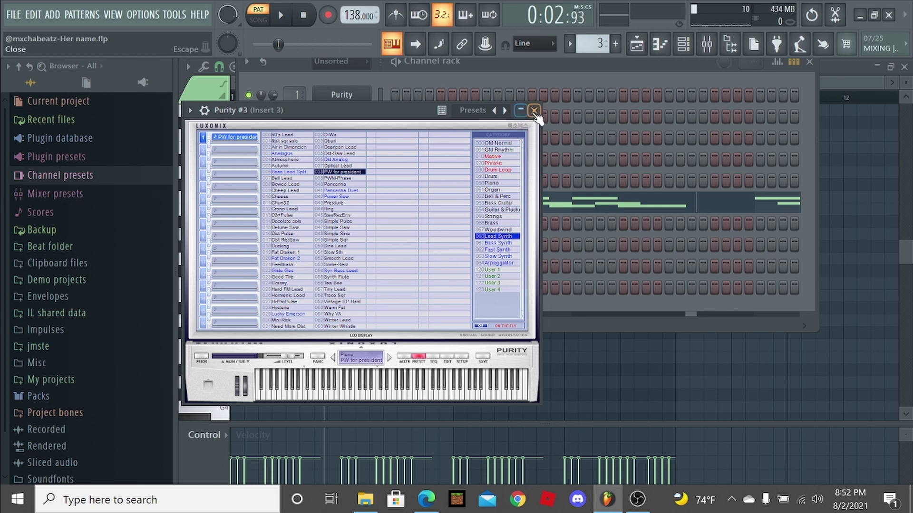
pyautogui.click(534, 111)
# - Switch to pattern 2 and target Purity #2 in the piano roll to review its notes with the channel rack closed
pyautogui.moveTo(591, 43); pyautogui.dragTo(591, 48)
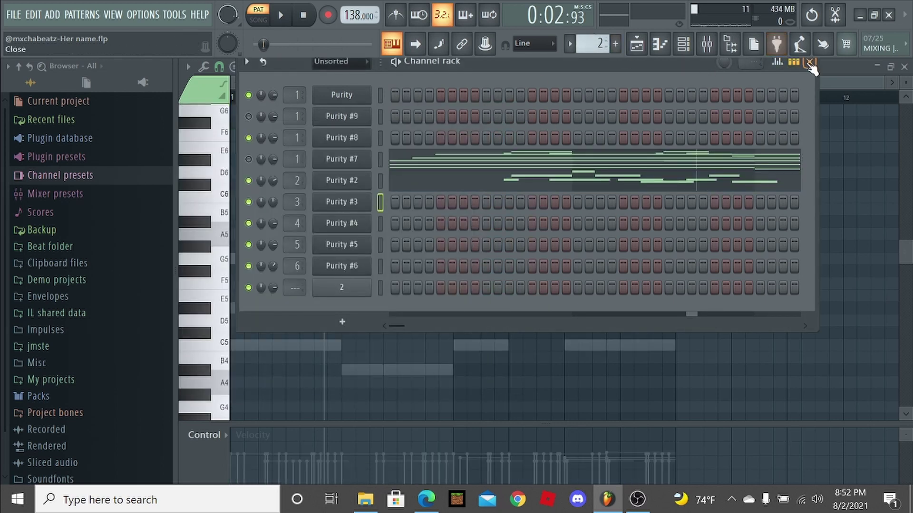
pyautogui.click(810, 62)
pyautogui.click(513, 73)
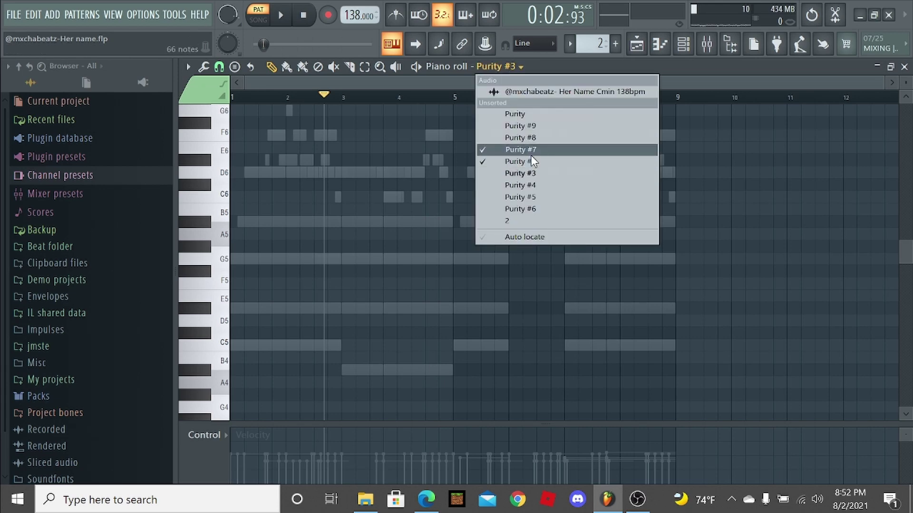
pyautogui.click(534, 149)
pyautogui.click(685, 51)
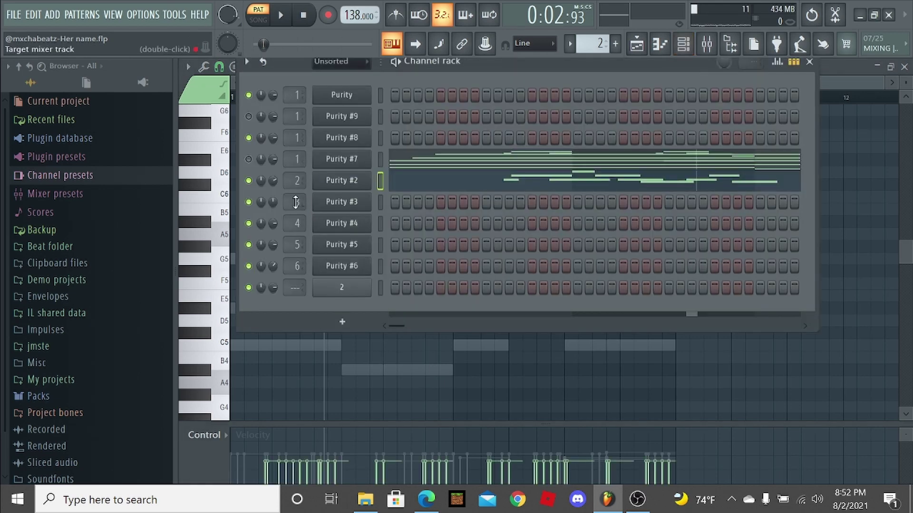
pyautogui.click(409, 185)
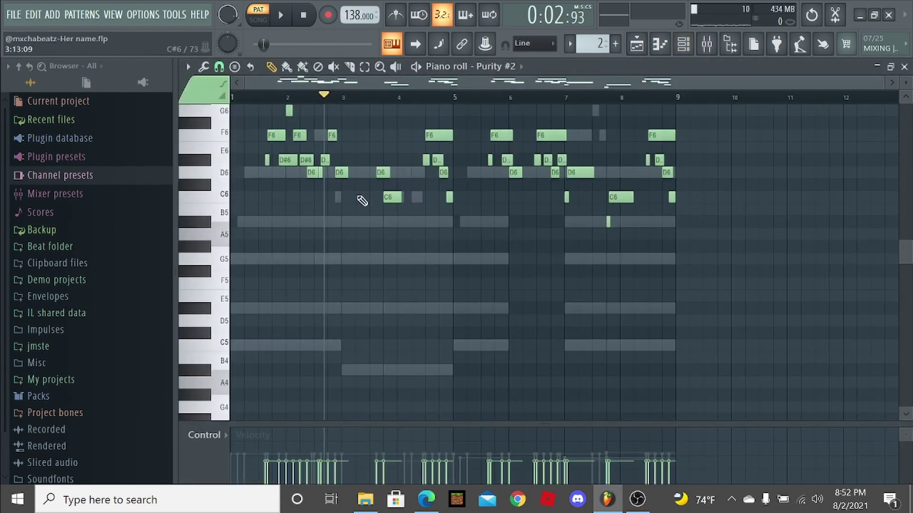
# - Open the Purity #2 instrument from the channel rack, play the pattern briefly while reviewing its preset, and close its window
pyautogui.click(683, 44)
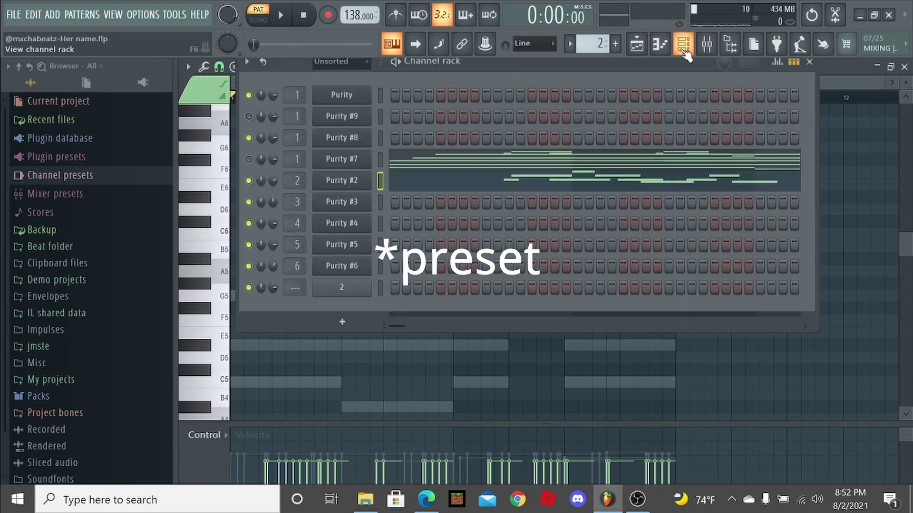
pyautogui.click(343, 187)
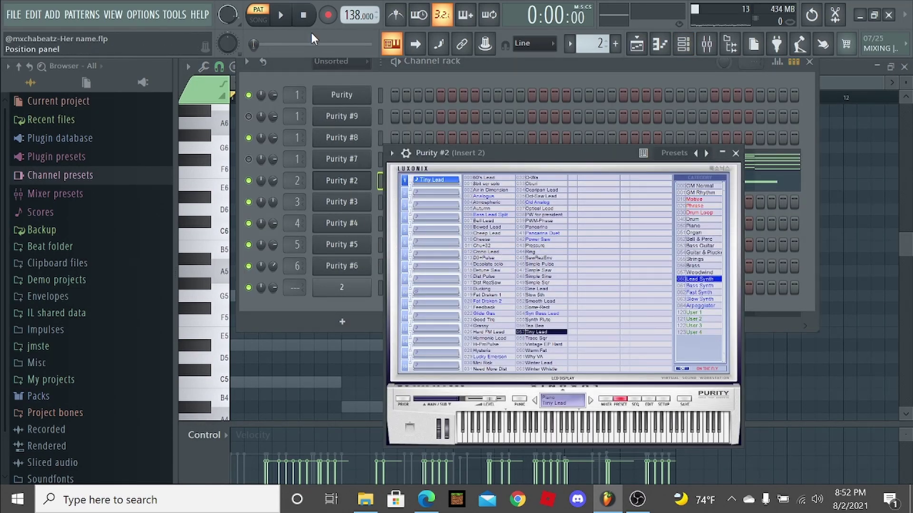
pyautogui.click(280, 21)
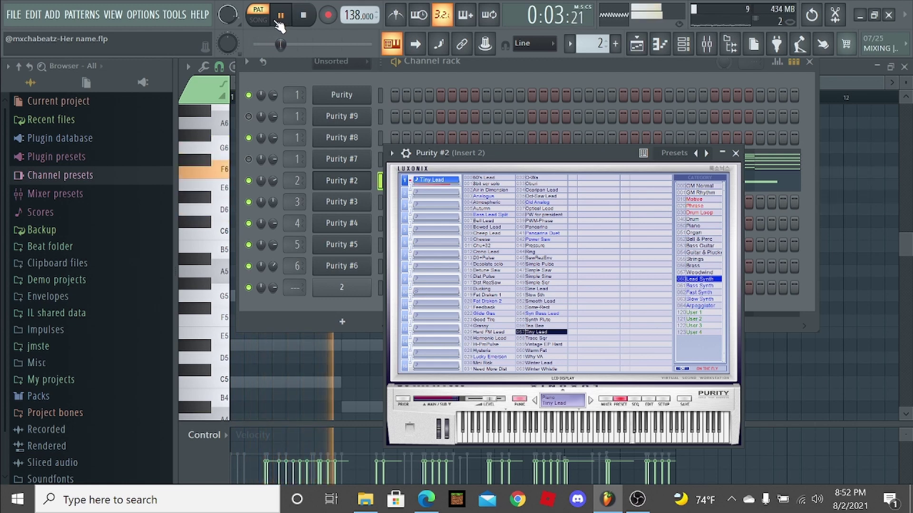
pyautogui.click(280, 21)
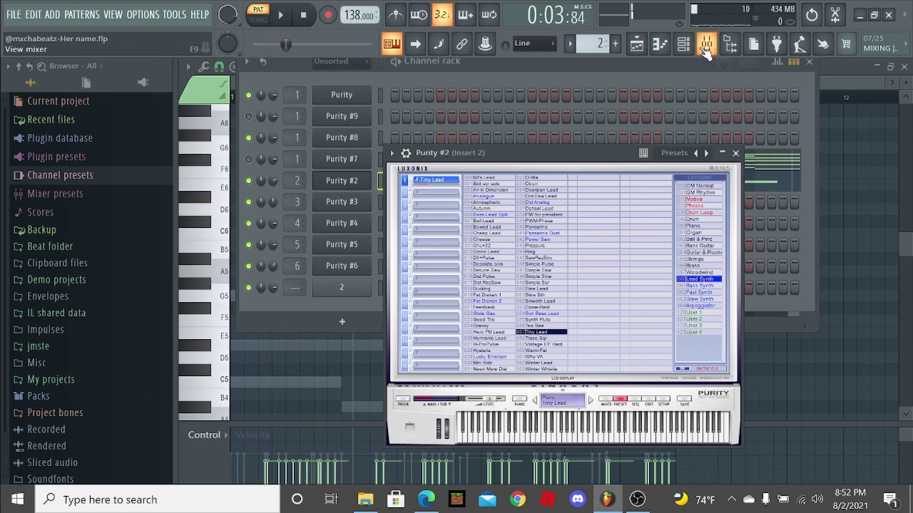
pyautogui.click(735, 153)
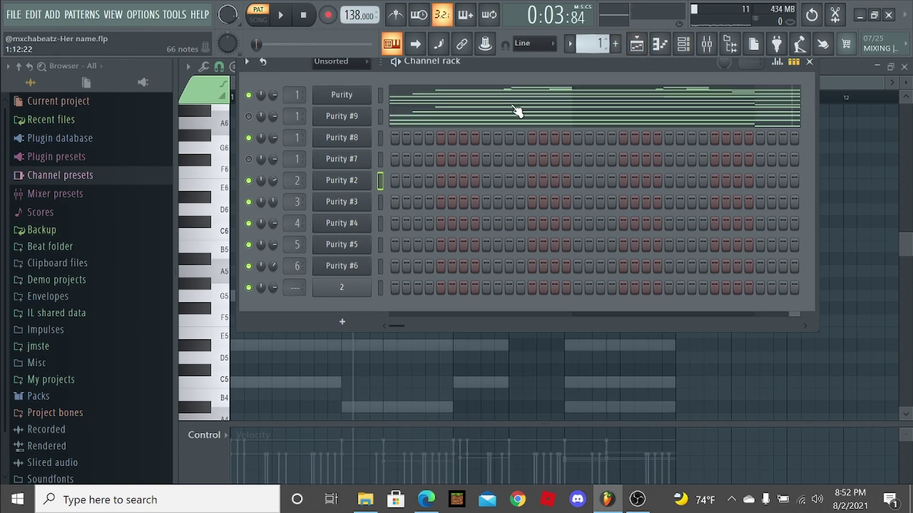
# - Open the first Purity instrument with pattern 1 selected, check its piano preset, and close its window
pyautogui.click(341, 95)
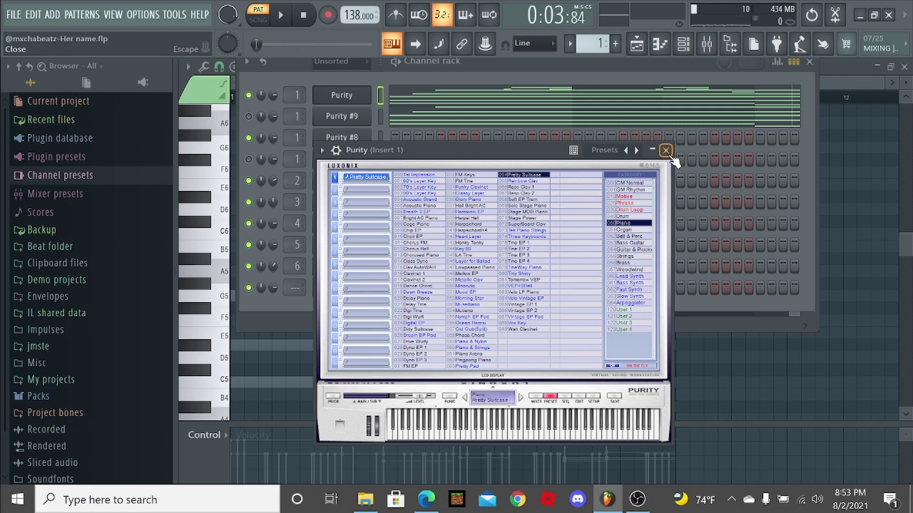
pyautogui.click(665, 151)
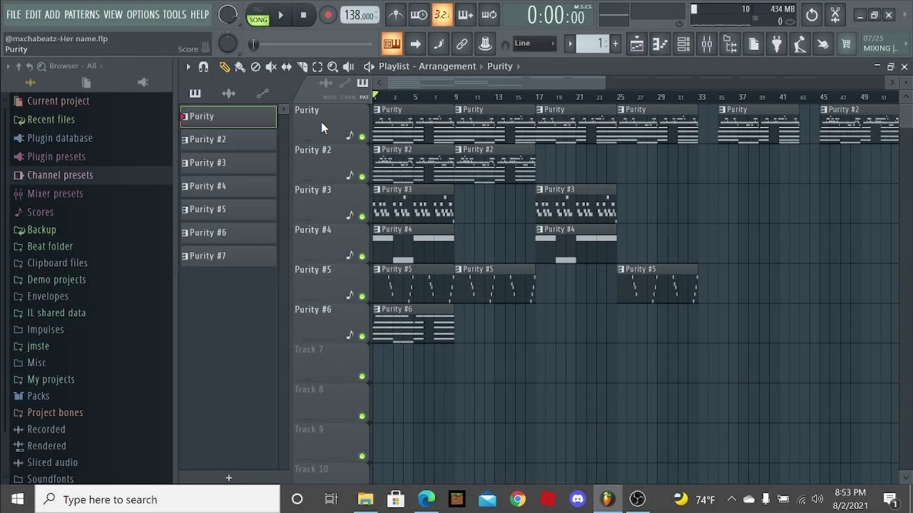
# - Play the playlist arrangement in song mode from the start through about bar 33, then stop playback
pyautogui.press('space')
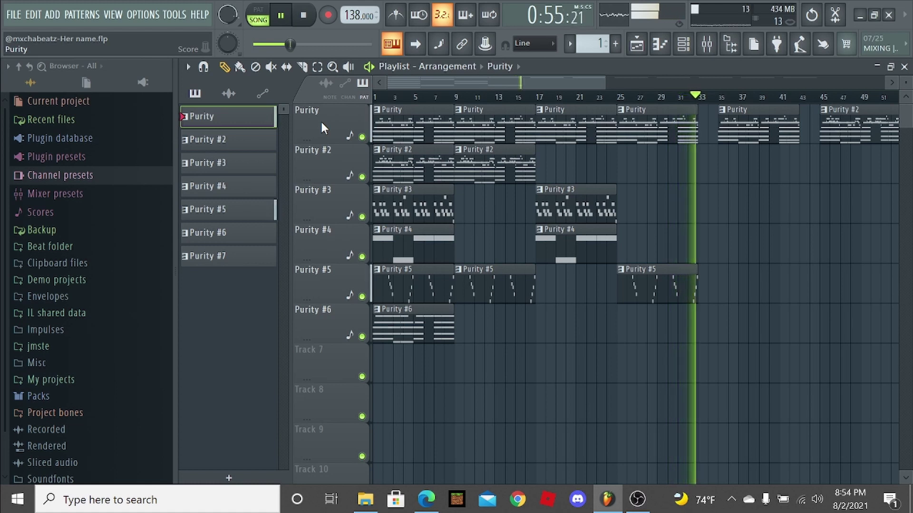
pyautogui.press('space')
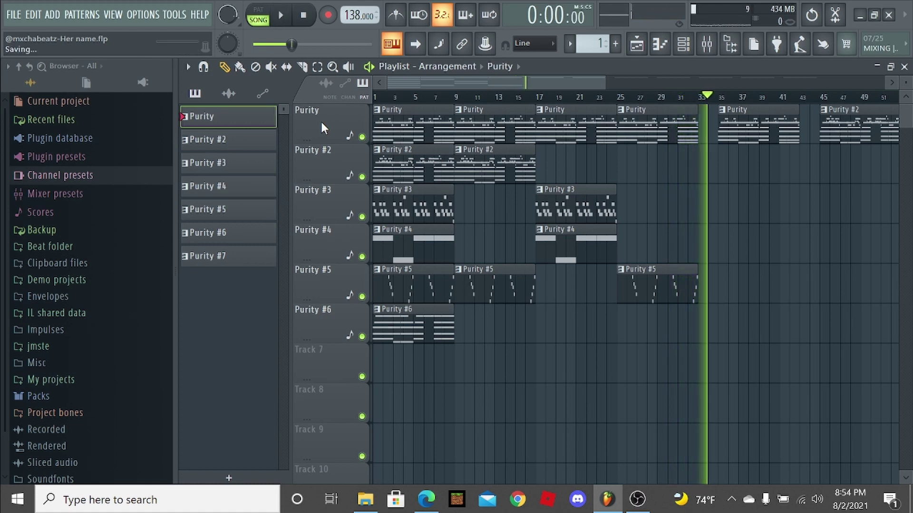